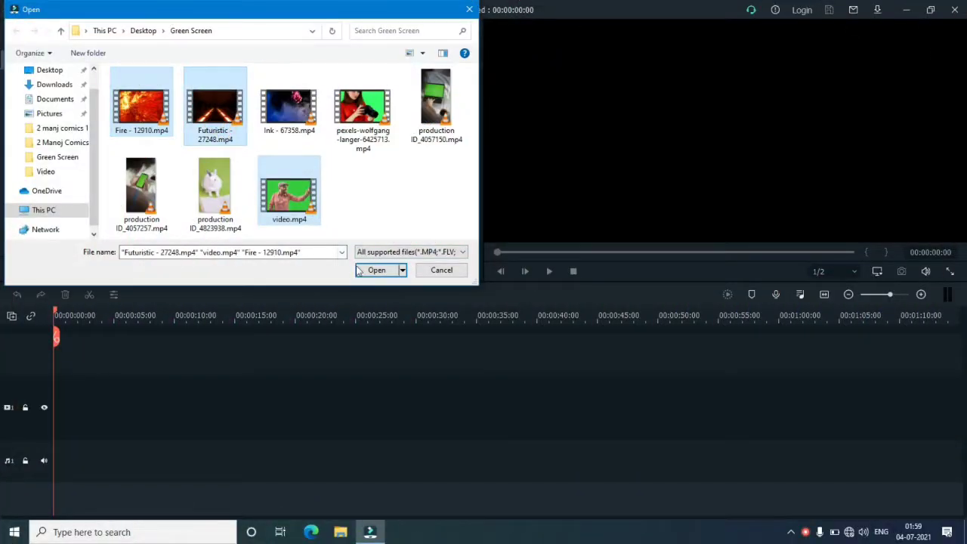
Import the Fire - 12910, Futuristic - 27248 and video clips into the project media folder.
click(360, 271)
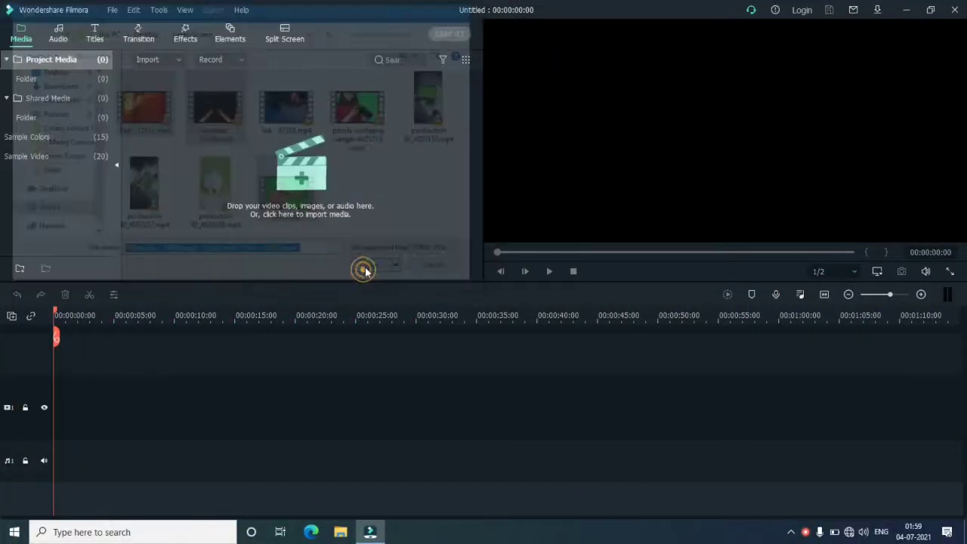
click(288, 194)
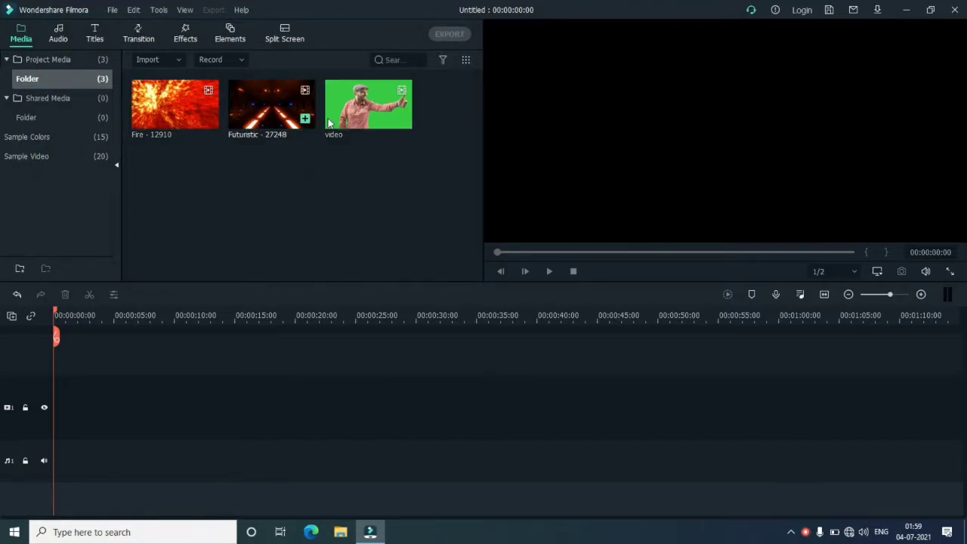
drag(343, 113, 255, 222)
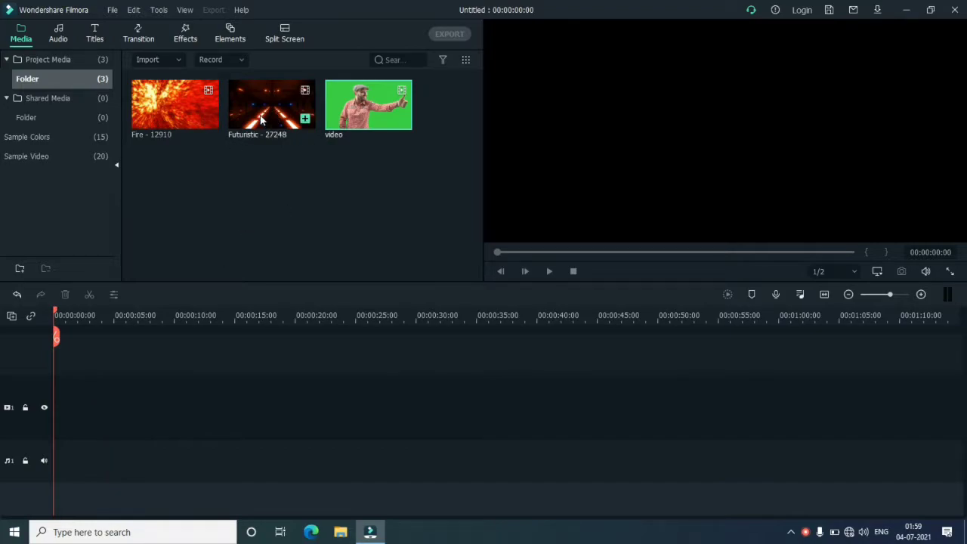
Place the Fire - 12910 clip at the start of track 1 and the green-screen clip above it on track 2.
drag(180, 113, 55, 432)
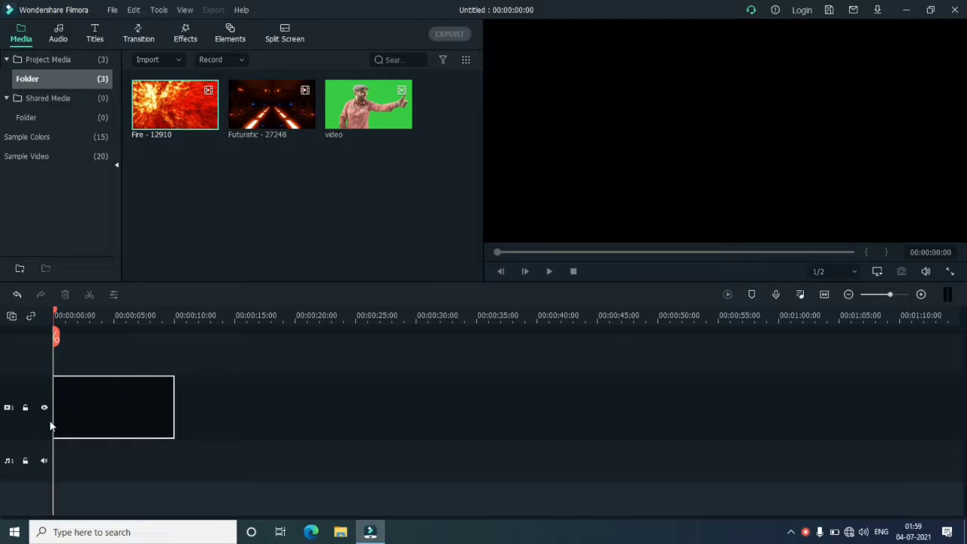
click(398, 285)
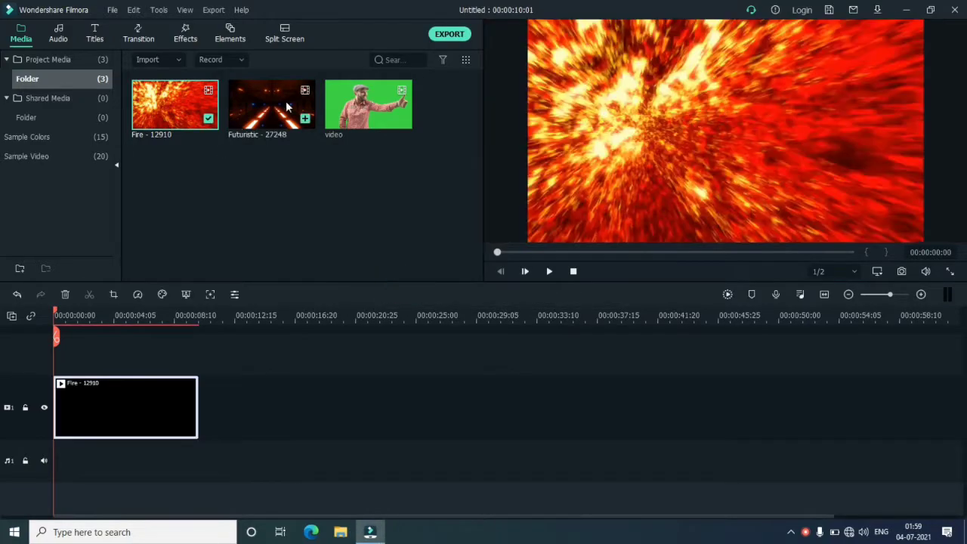
drag(143, 294, 56, 353)
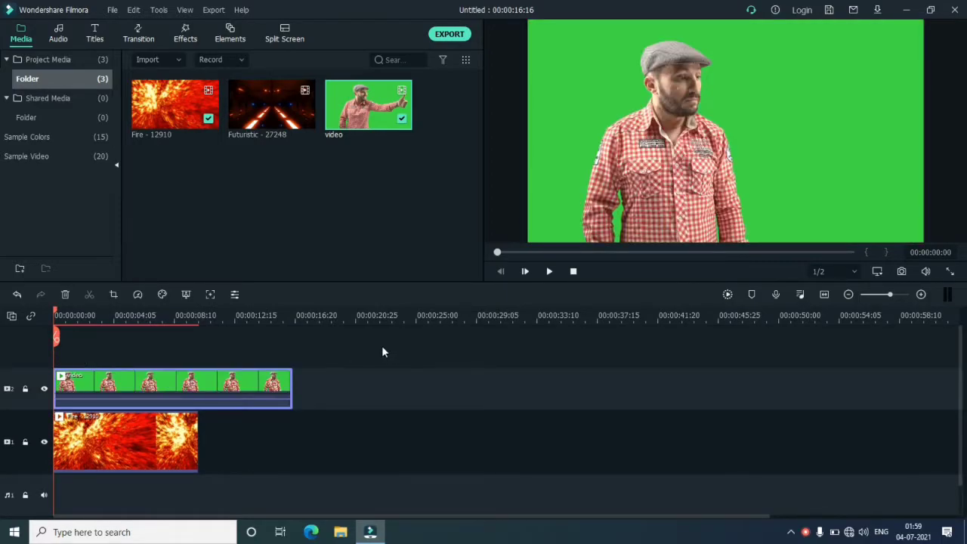
Apply Green Screen keying to the clip on track 2 with the default settings and play back the result.
right_click(172, 390)
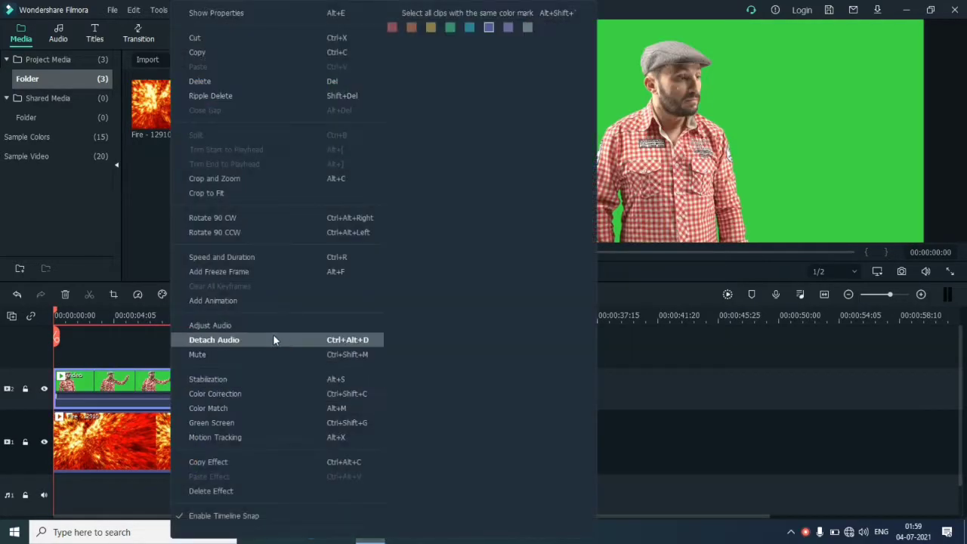
click(212, 425)
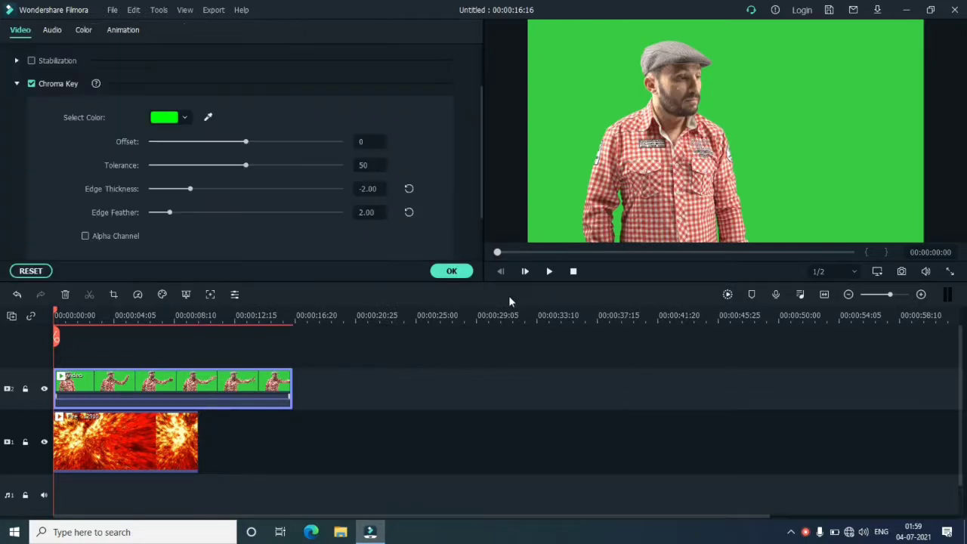
click(453, 272)
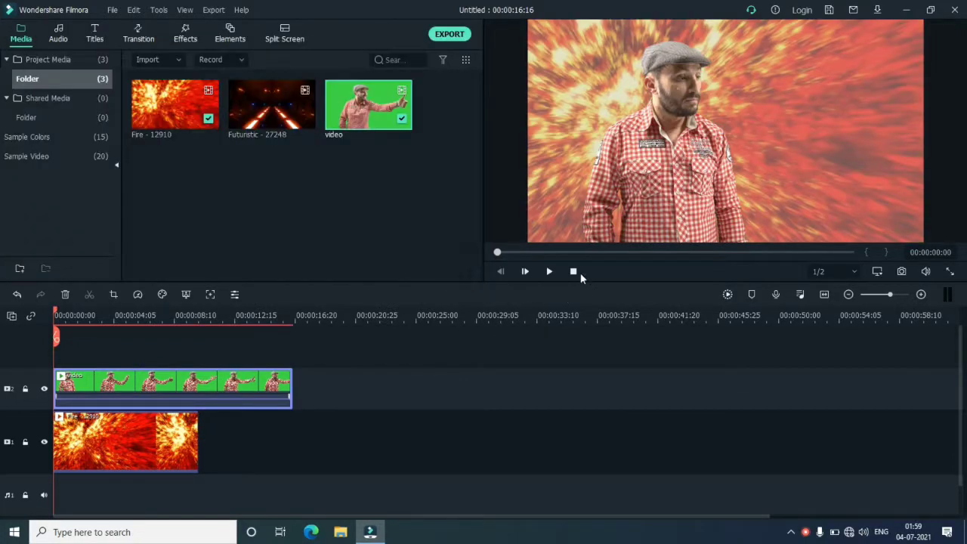
click(548, 272)
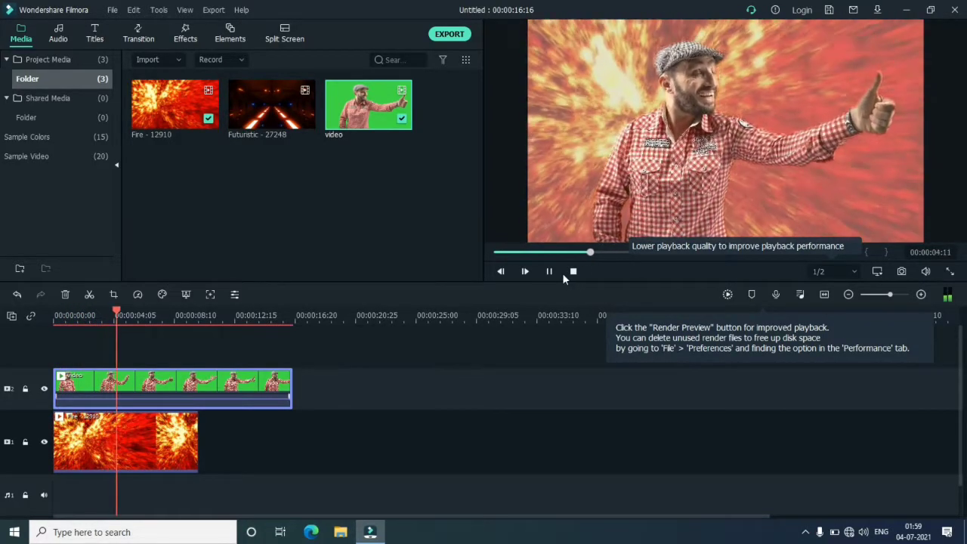
click(571, 272)
click(574, 273)
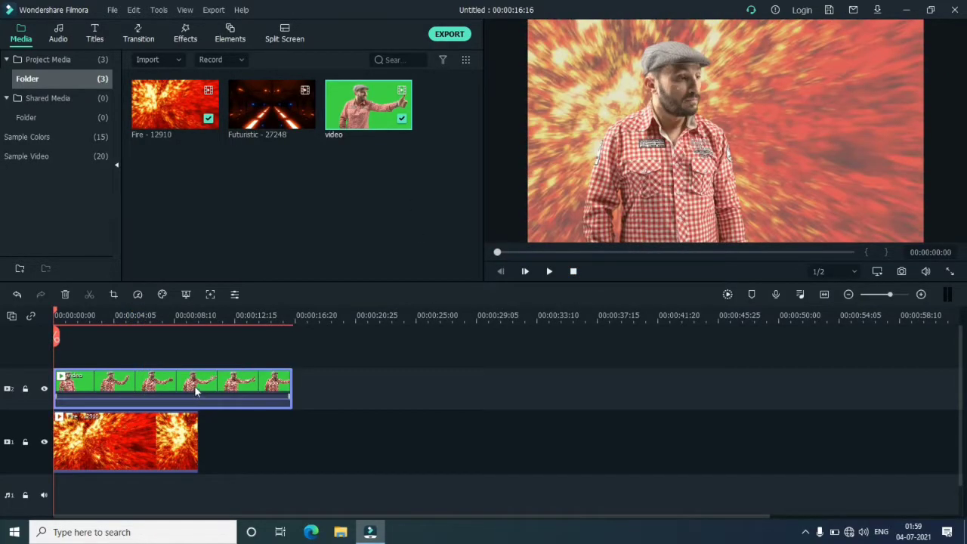
Set the clip's chroma key colour by sampling the green backdrop in the preview, and play back the composite.
right_click(194, 386)
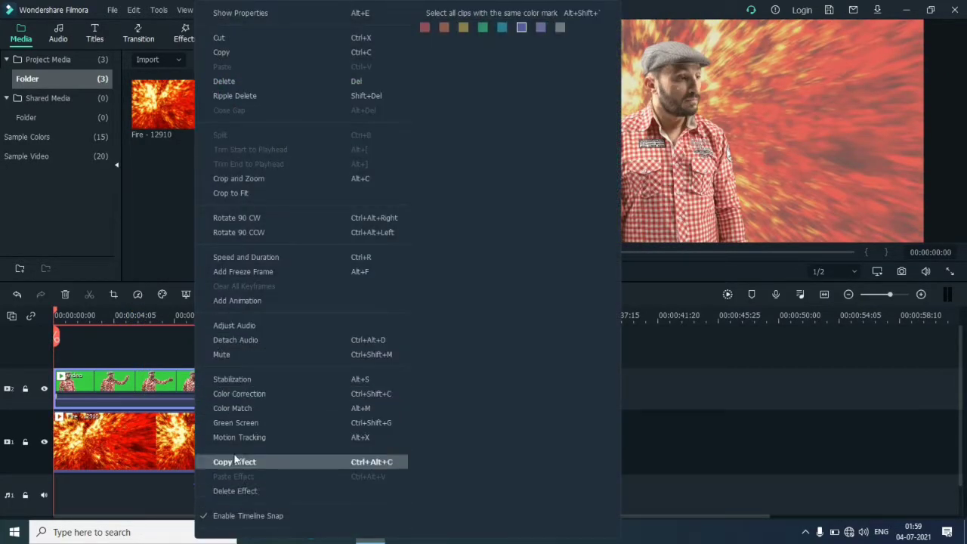
click(237, 423)
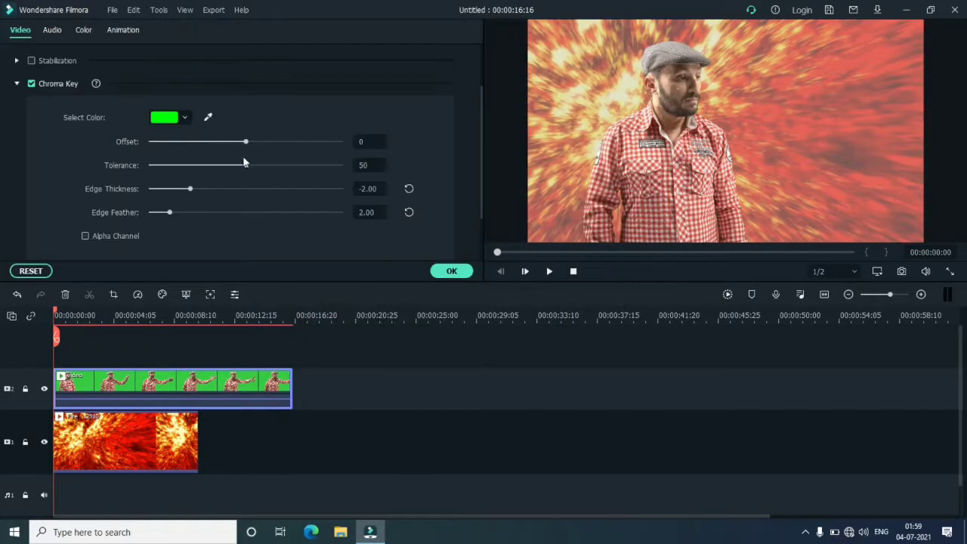
click(208, 119)
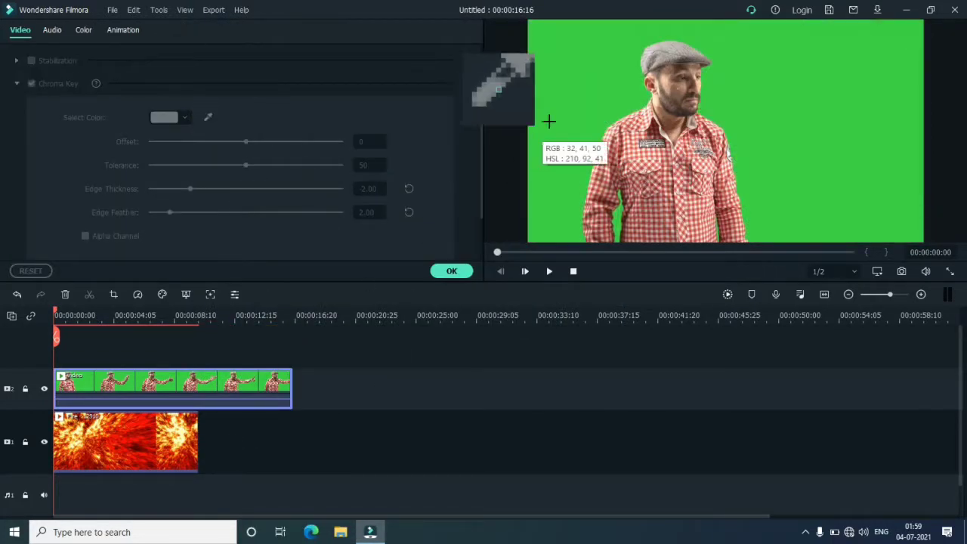
click(840, 122)
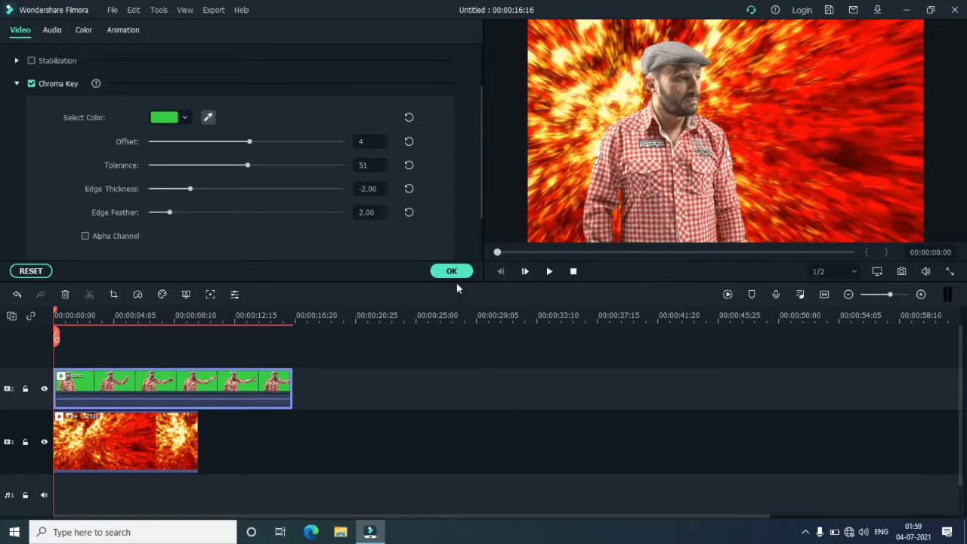
click(453, 273)
click(550, 273)
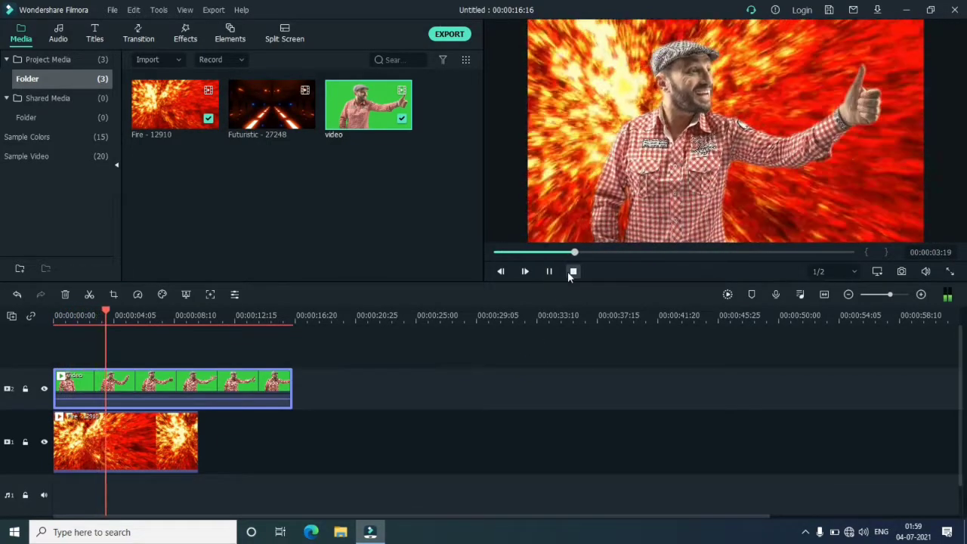
click(573, 272)
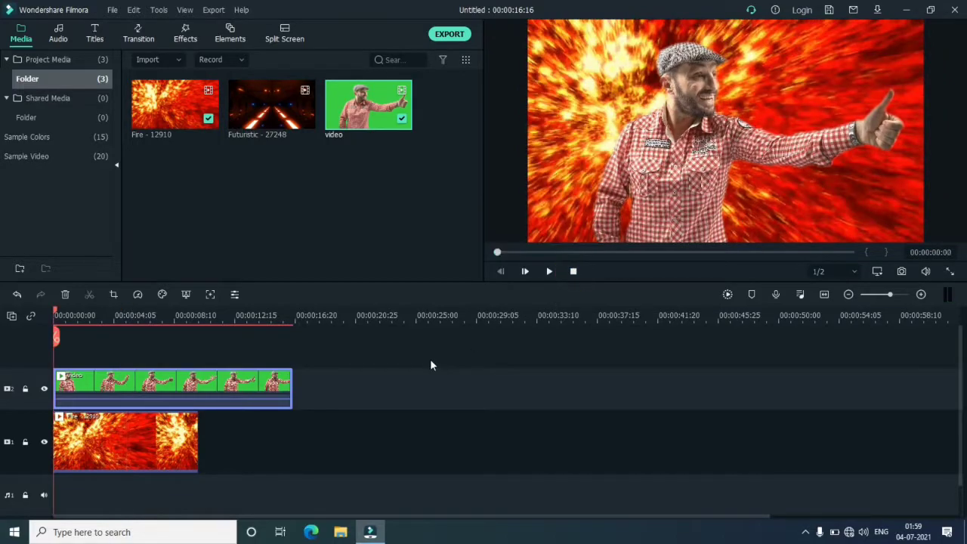
Look through the Young & Bright, Tender & Sentimental, Rock and Folk categories of the included music.
click(60, 42)
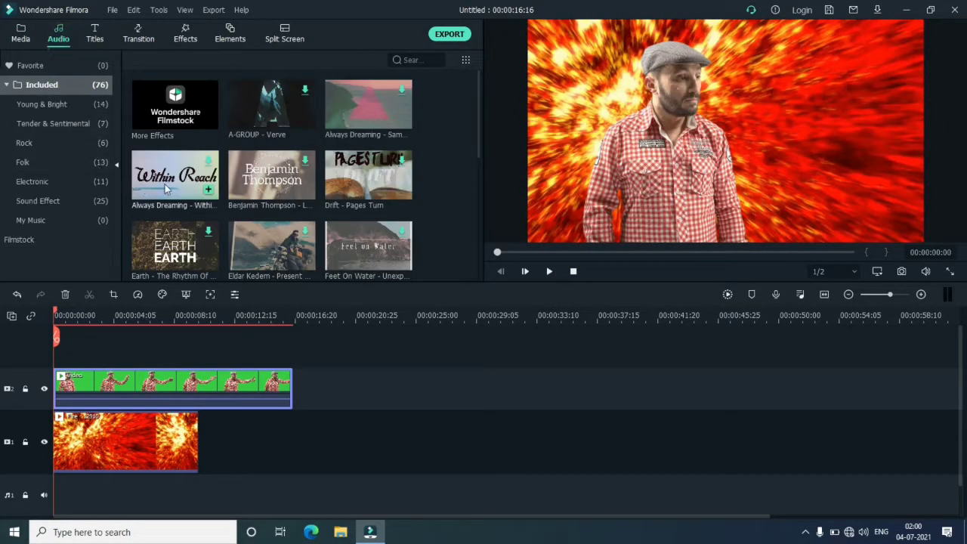
click(49, 106)
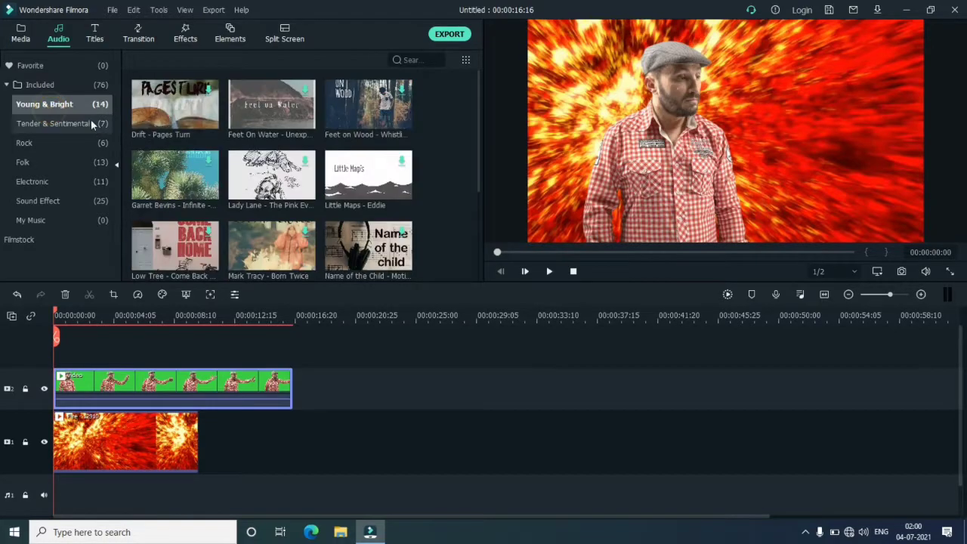
click(50, 124)
click(31, 144)
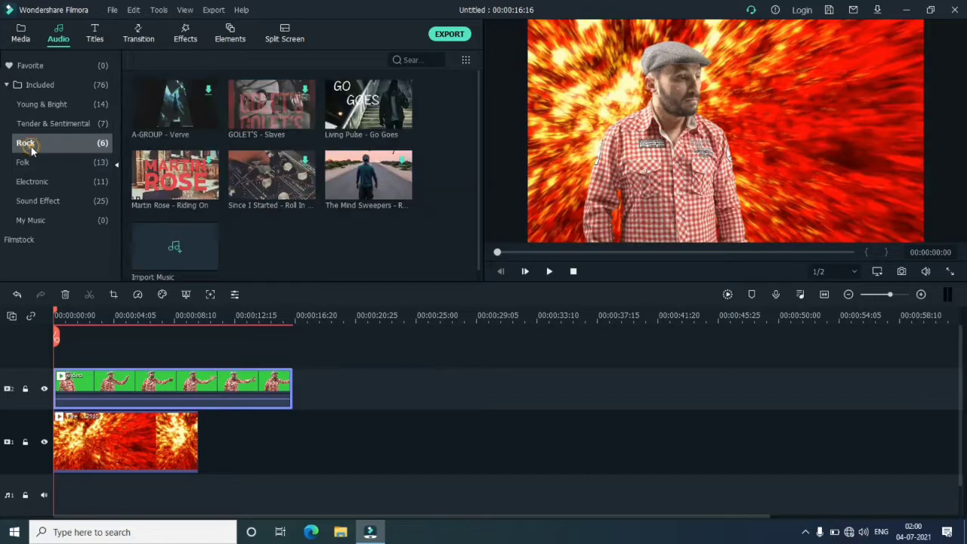
click(30, 164)
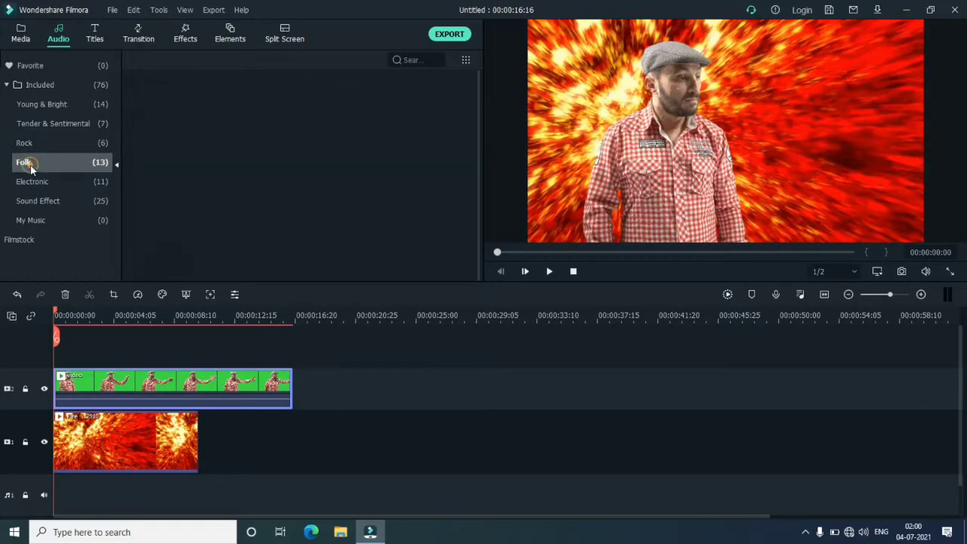
Add the News Set Action News Lower Third 1 title at the start of a new track above the video clips.
click(97, 43)
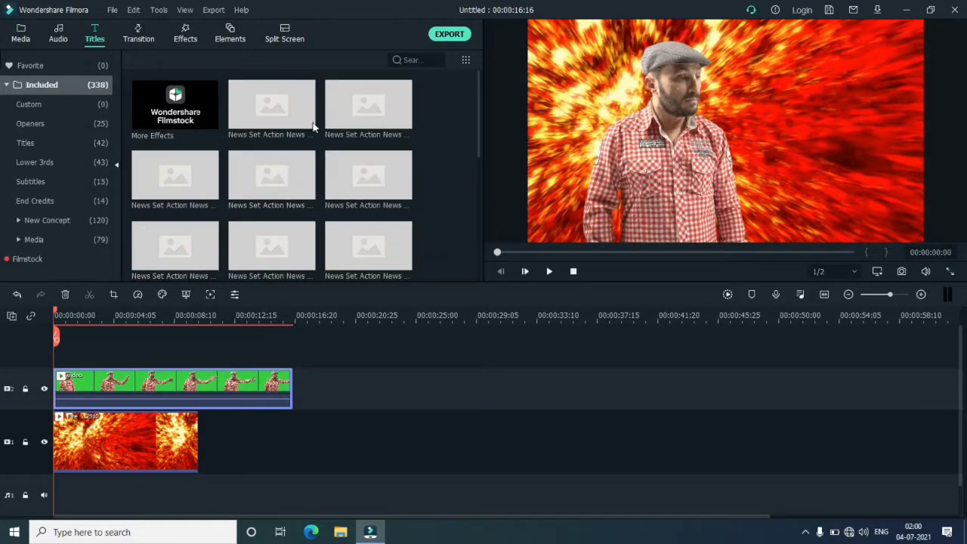
click(259, 106)
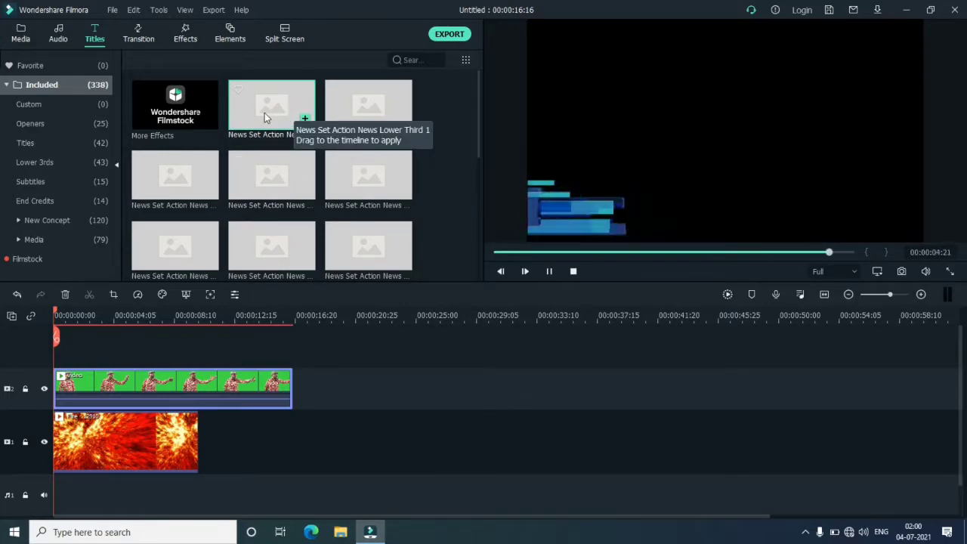
drag(265, 111, 59, 352)
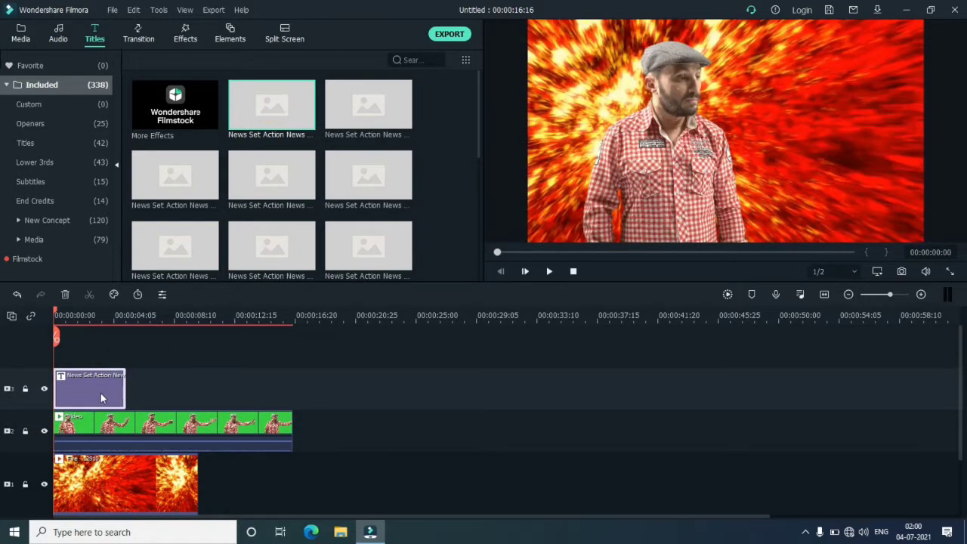
Extend the lower-third title to the end of the green-screen clip and play back the composition.
double_click(99, 390)
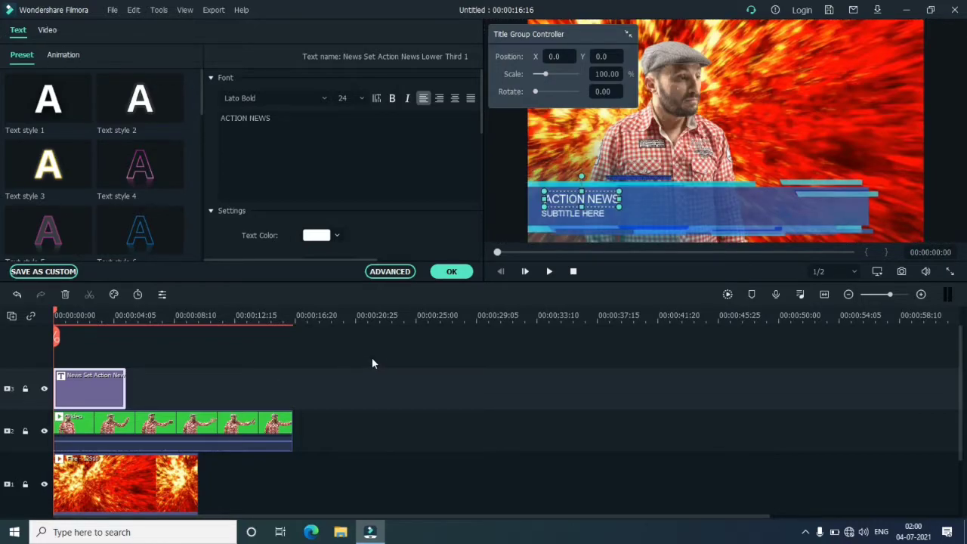
drag(129, 384, 292, 383)
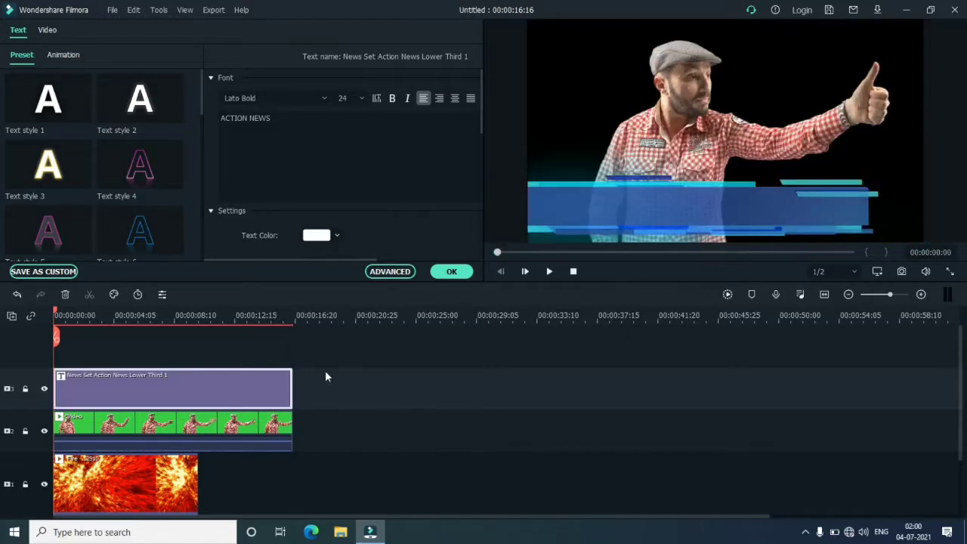
click(573, 273)
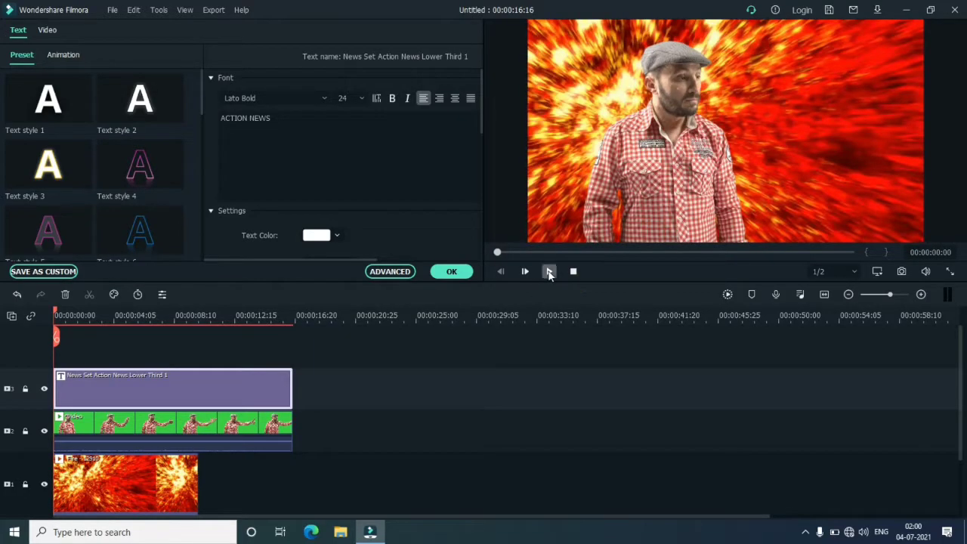
key(space)
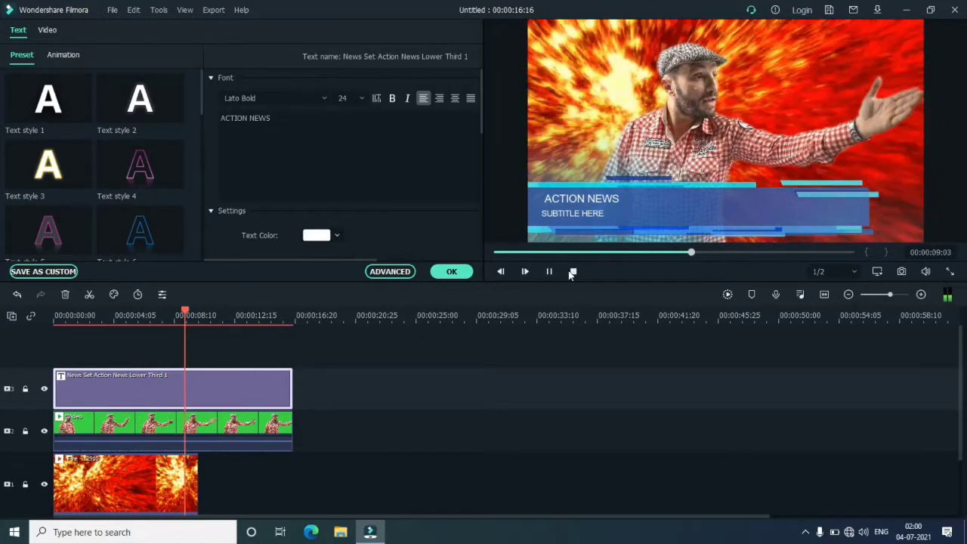
click(573, 271)
click(456, 273)
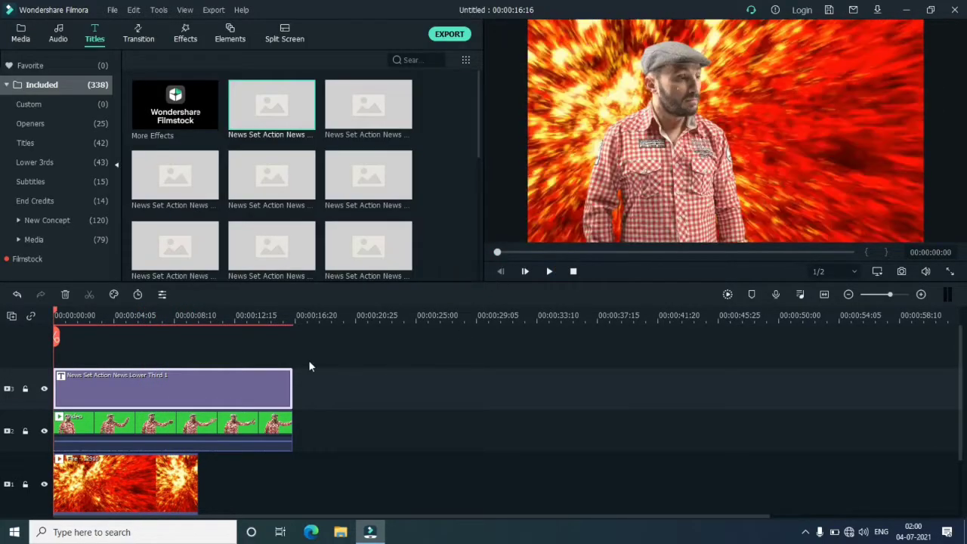
Preview other News Set title templates, including Action News variants and a New Media lower third.
click(356, 130)
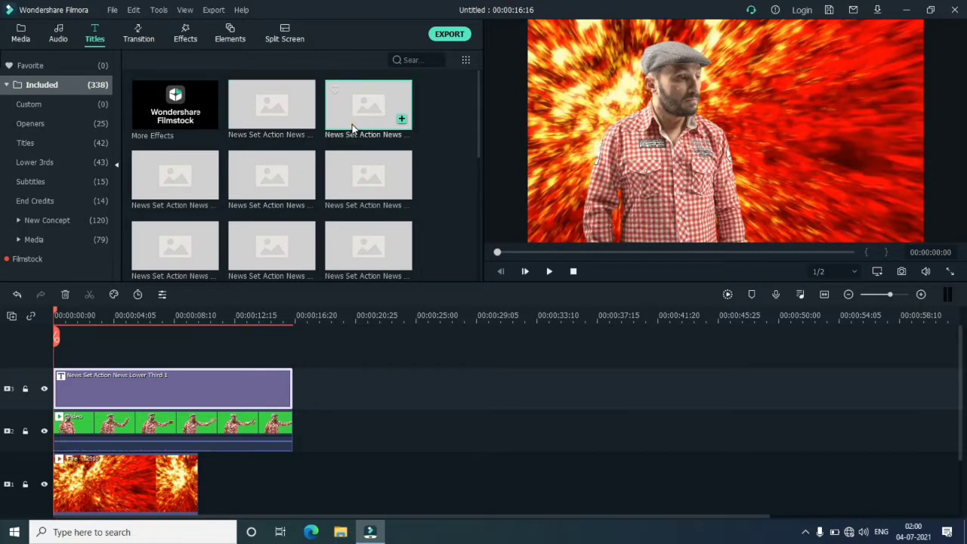
click(199, 176)
click(263, 185)
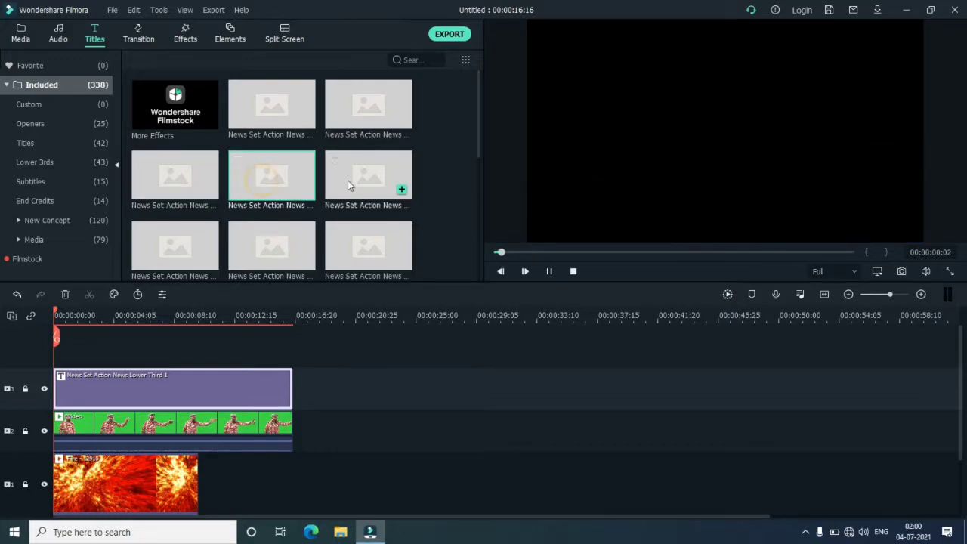
click(347, 180)
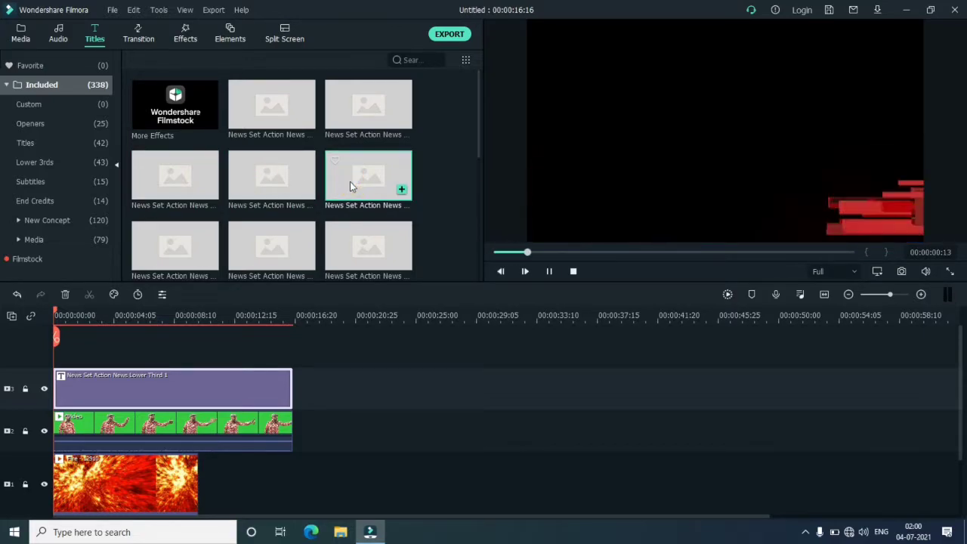
scroll(302, 205, down, 2)
scroll(303, 205, down, 10)
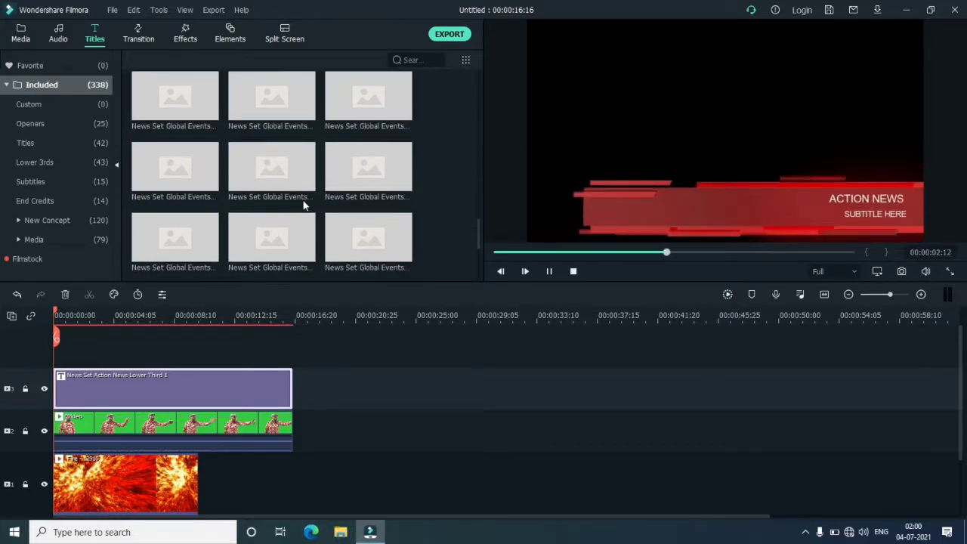
scroll(249, 167, up, 5)
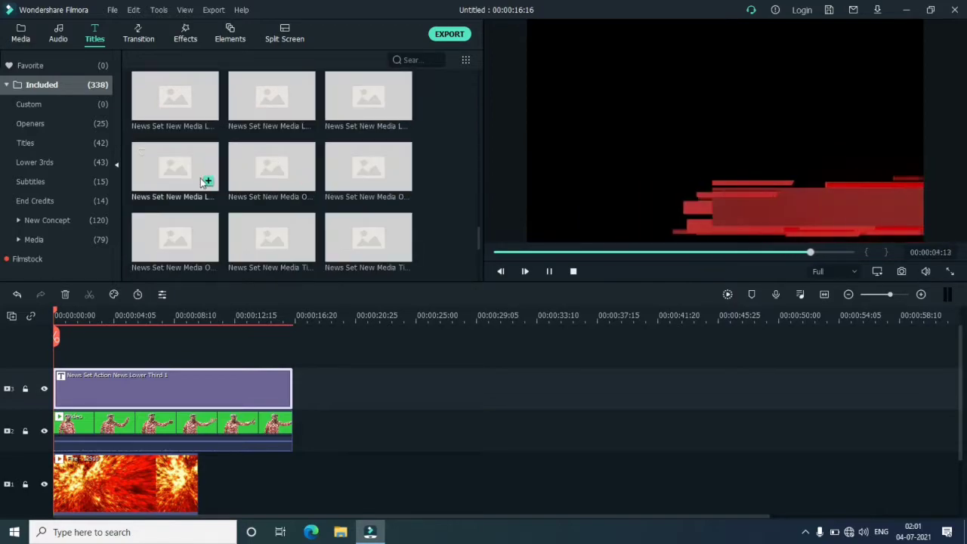
click(192, 174)
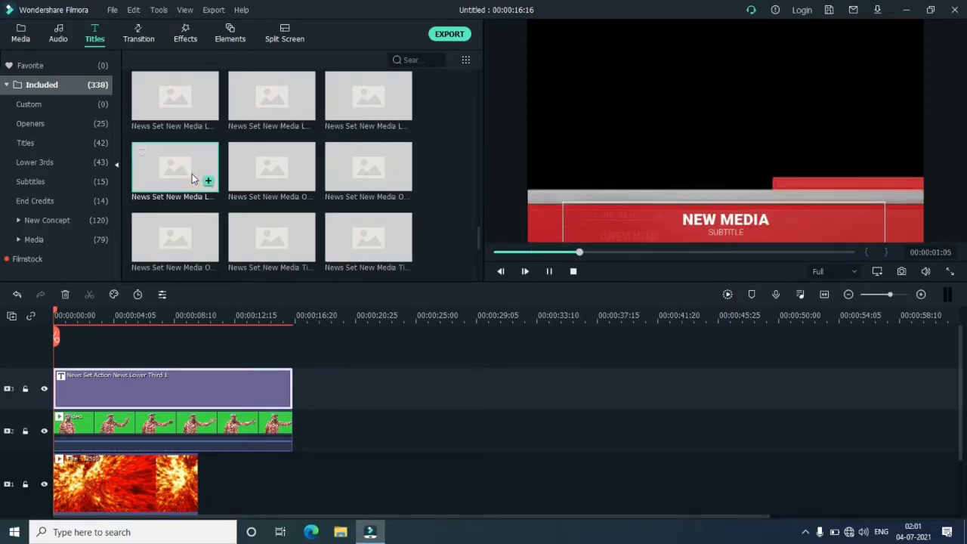
Preview the News Set New Media Opener 1 title and add it right after the lower-third title on the same track.
click(265, 178)
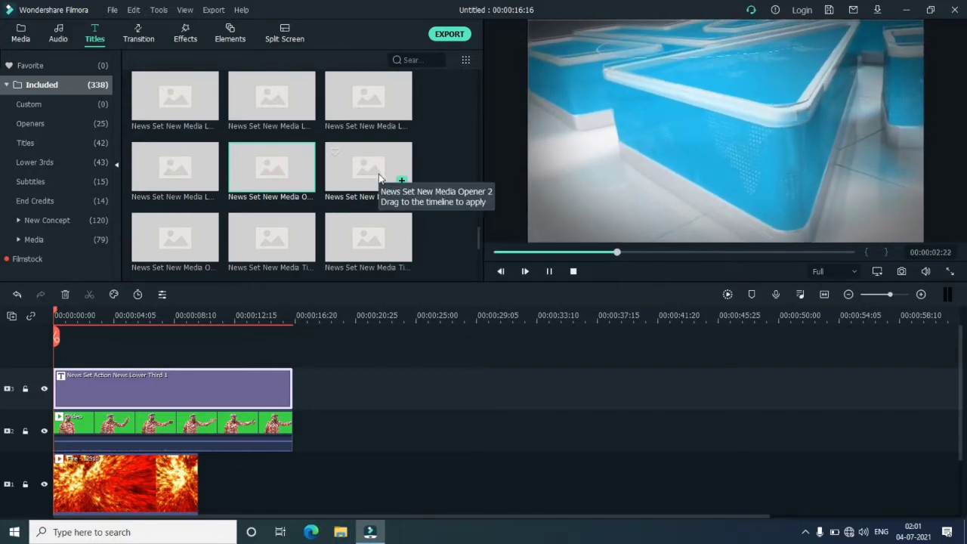
click(572, 272)
mouse_move(289, 183)
drag(331, 243, 361, 389)
click(572, 273)
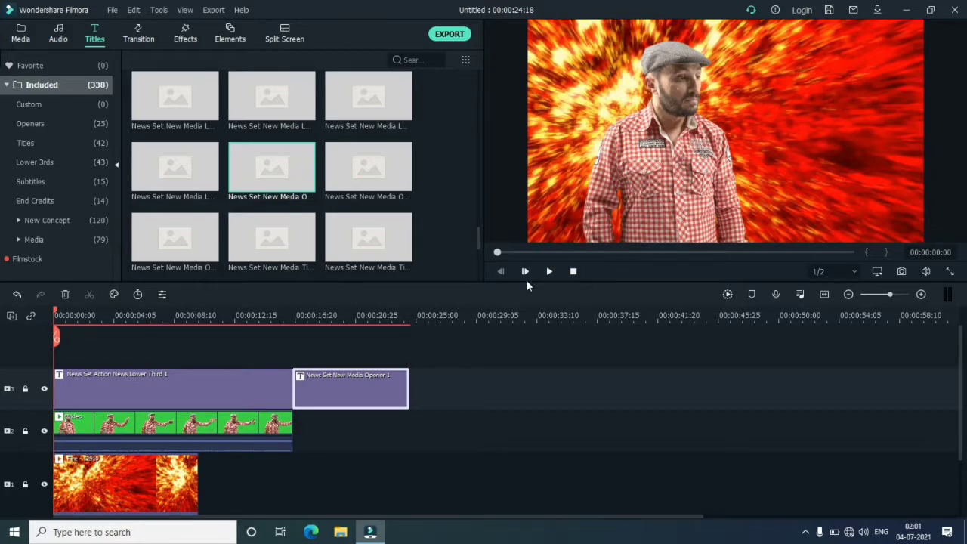
Play the composition from about 00:00:13:25 into the News Set New Media Opener 1 title, then stop playback.
drag(56, 340, 255, 345)
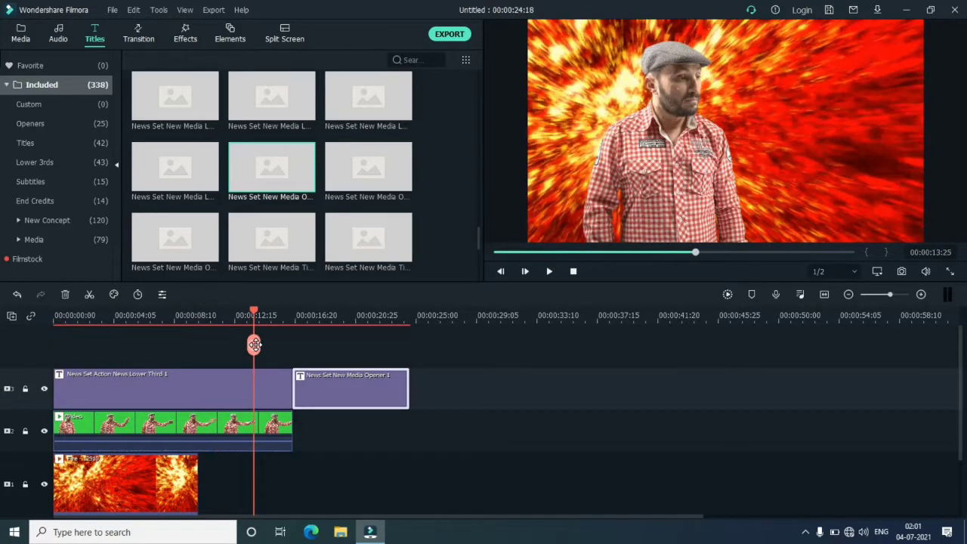
click(550, 271)
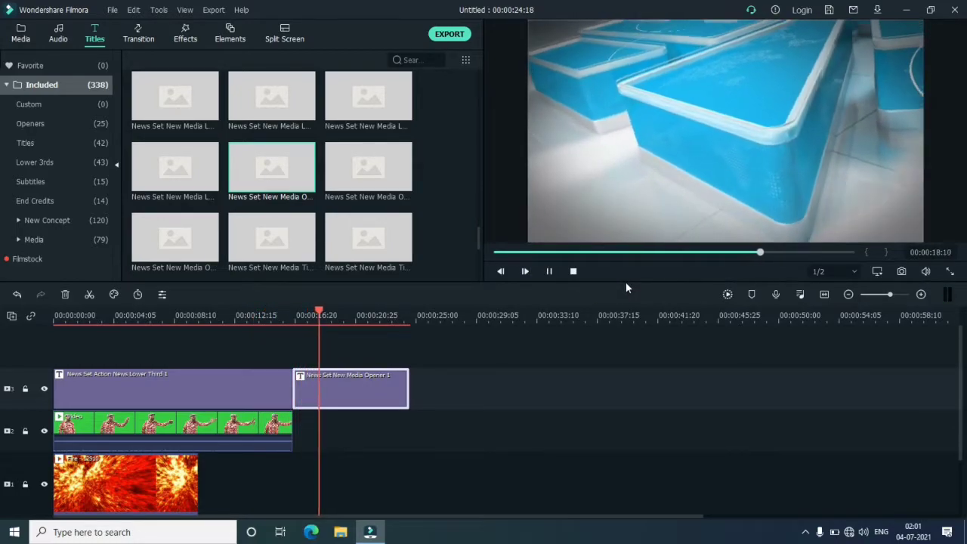
click(572, 270)
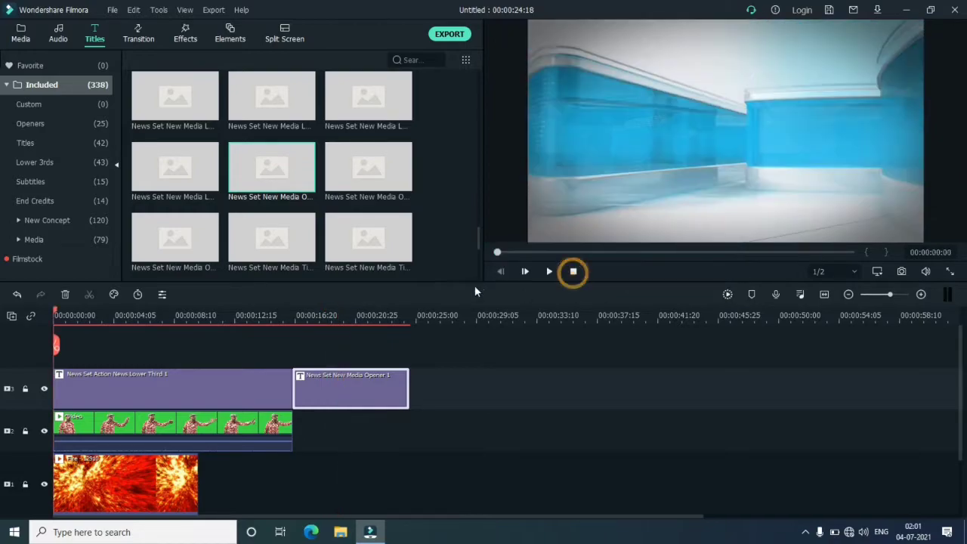
Browse the remaining included title templates, including the Credit and Lower Third designs.
scroll(352, 216, down, 3)
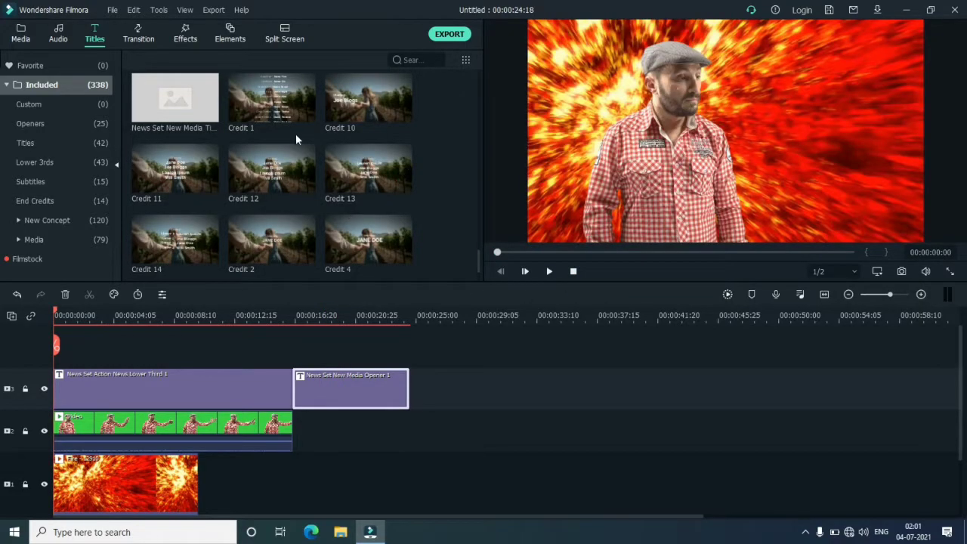
scroll(257, 195, down, 10)
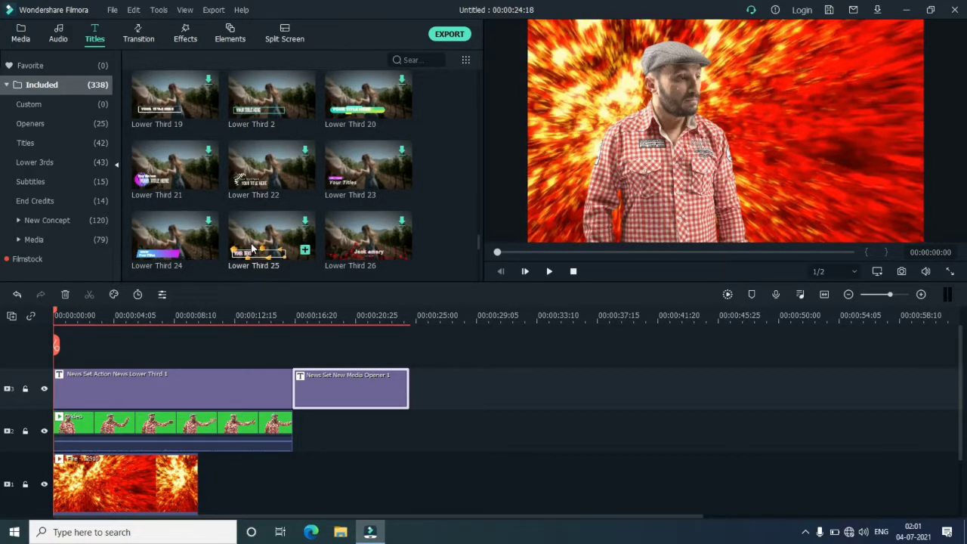
scroll(257, 241, down, 15)
scroll(264, 233, down, 10)
scroll(263, 232, down, 5)
Preview the first two News Set Action News transitions and apply the third to both ends of the New Media Opener 1 title.
scroll(275, 223, down, 8)
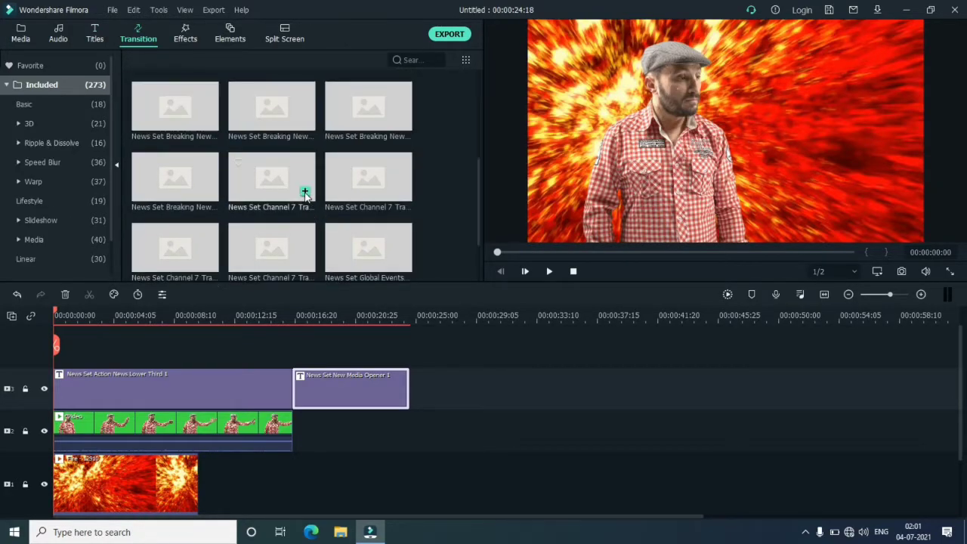
click(265, 118)
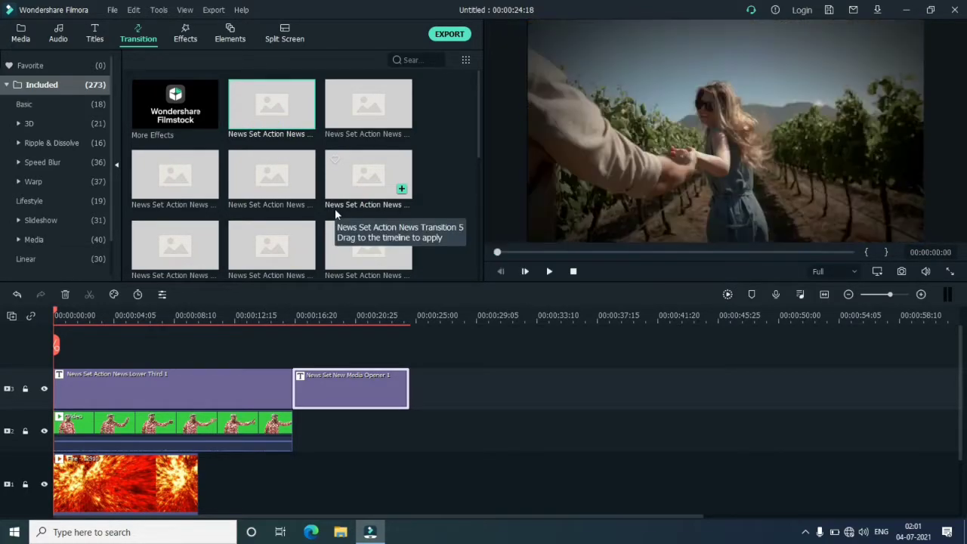
click(335, 121)
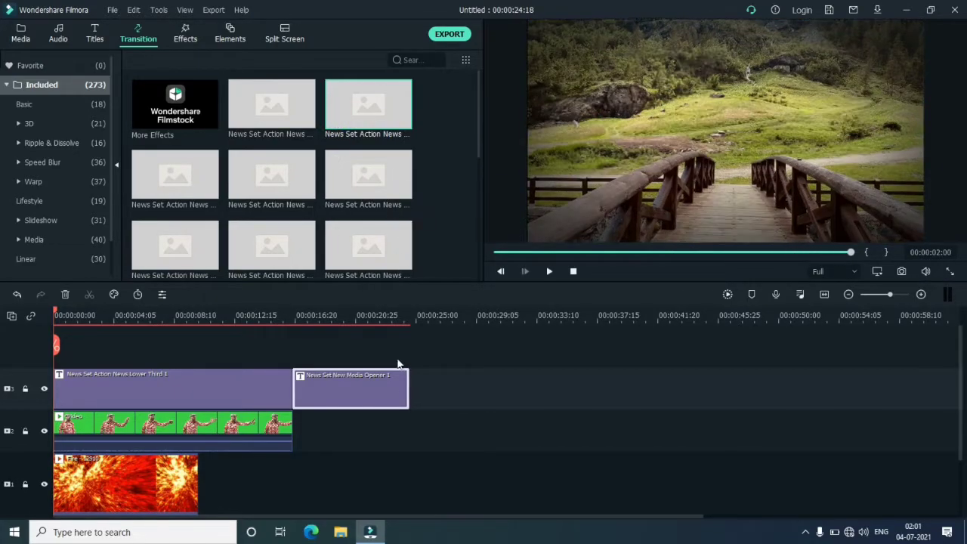
click(210, 188)
Browse the rest of the included transitions, previewing the third Action News transition, Dissolve and Fisheye Roll 3.
click(195, 171)
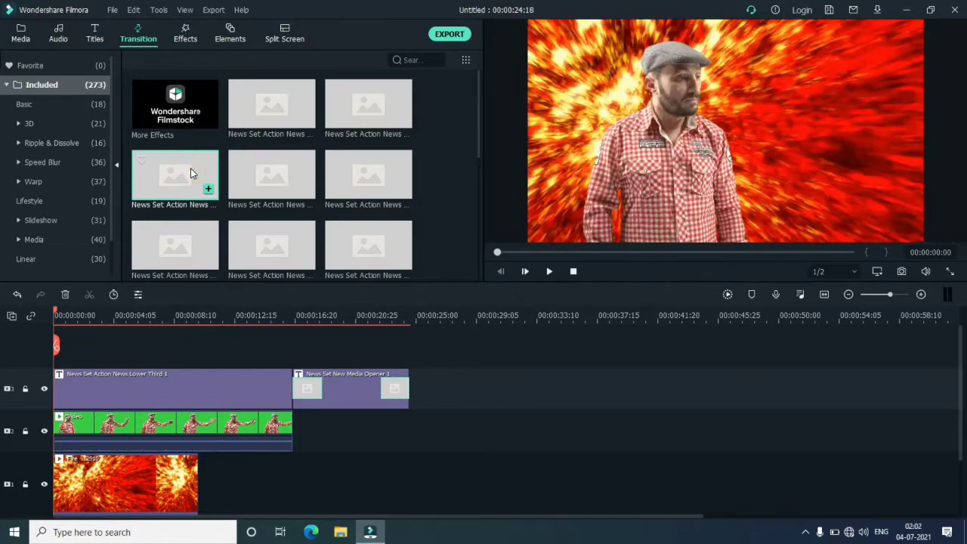
scroll(365, 177, down, 5)
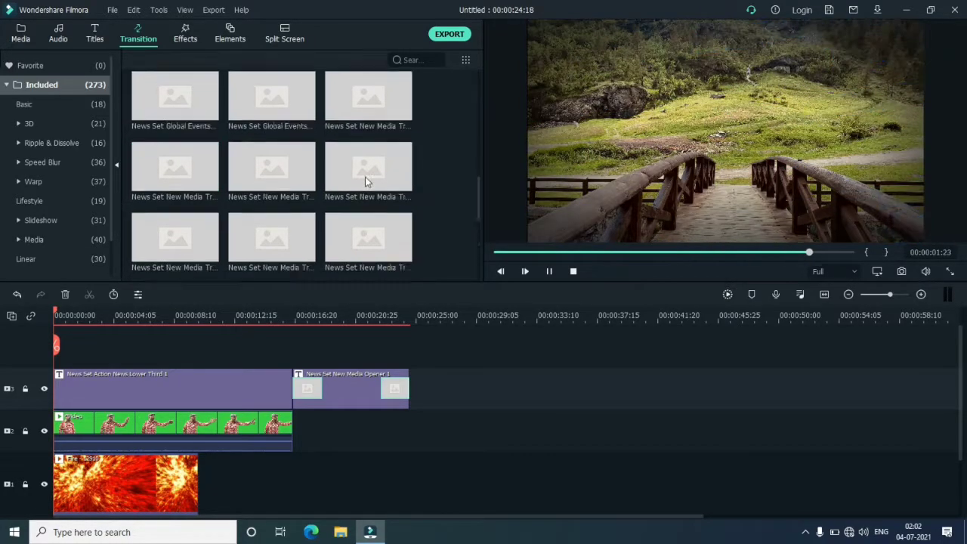
click(350, 176)
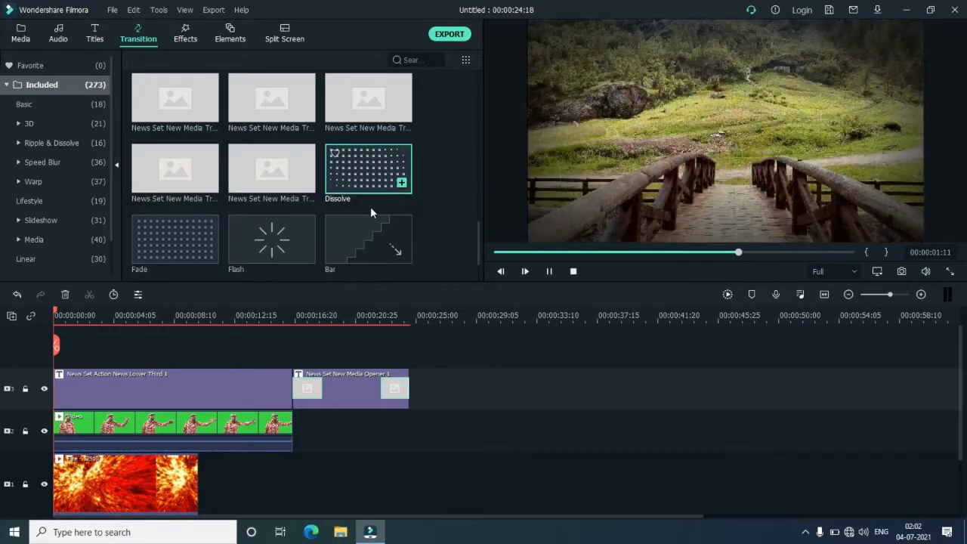
scroll(323, 194, down, 15)
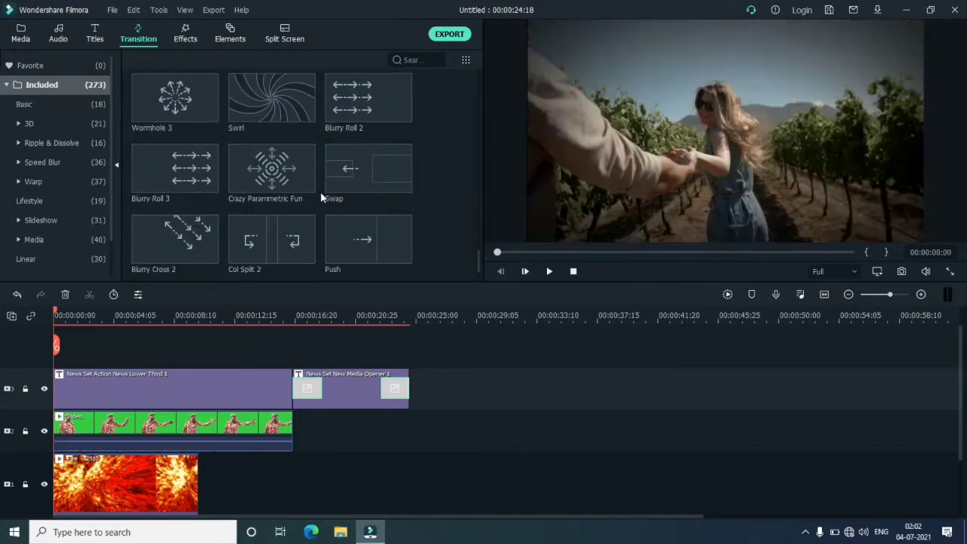
scroll(320, 188, down, 3)
click(361, 173)
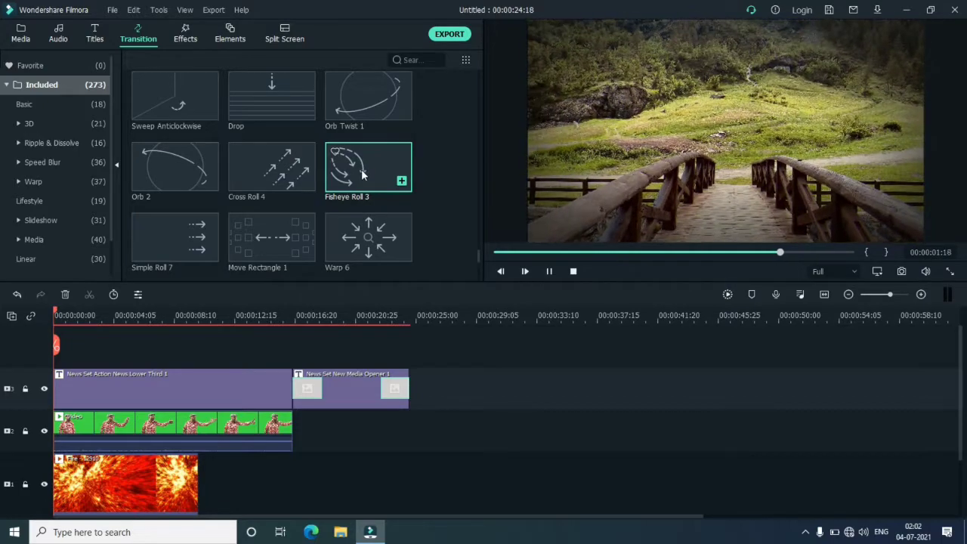
scroll(322, 184, down, 5)
scroll(322, 184, down, 15)
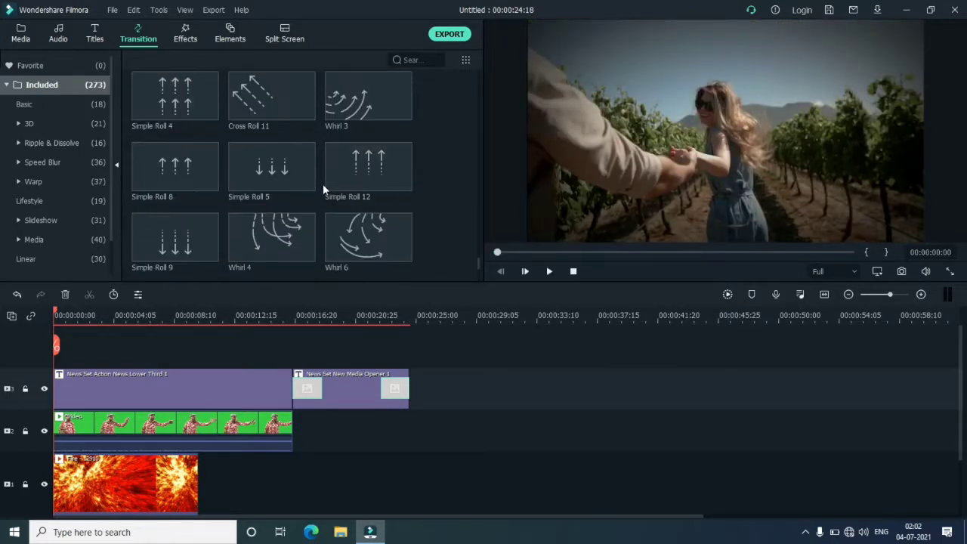
scroll(325, 188, down, 3)
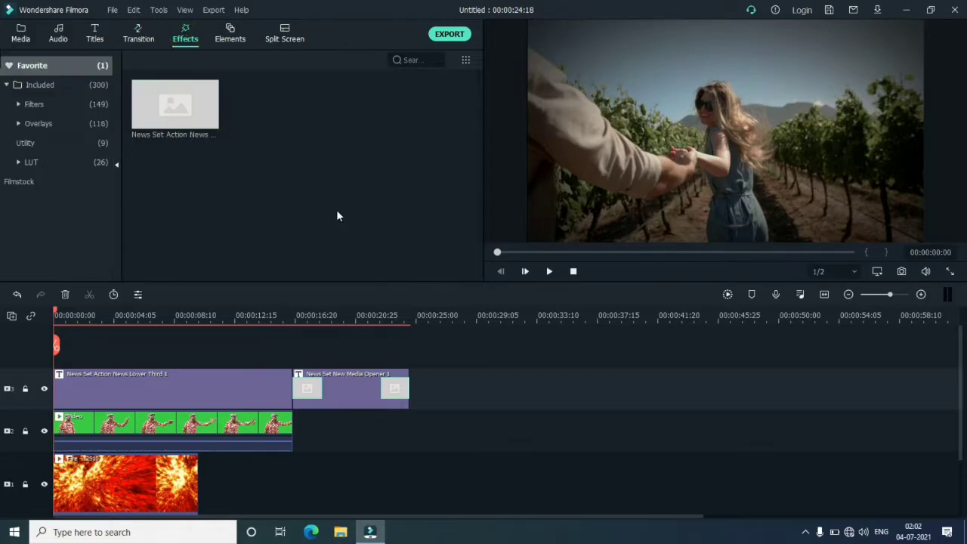
Preview the favorite News Set Action News effect and list all included effects.
click(173, 115)
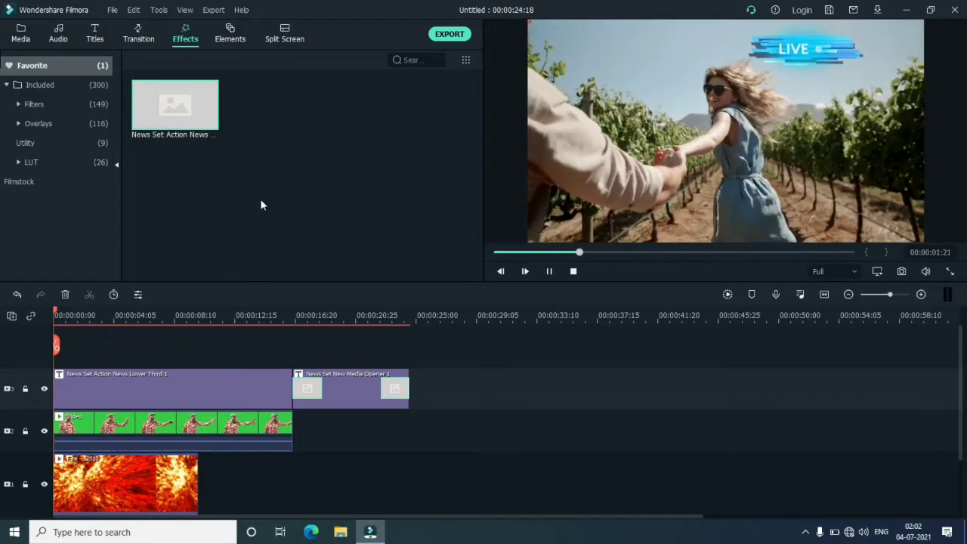
mouse_move(201, 129)
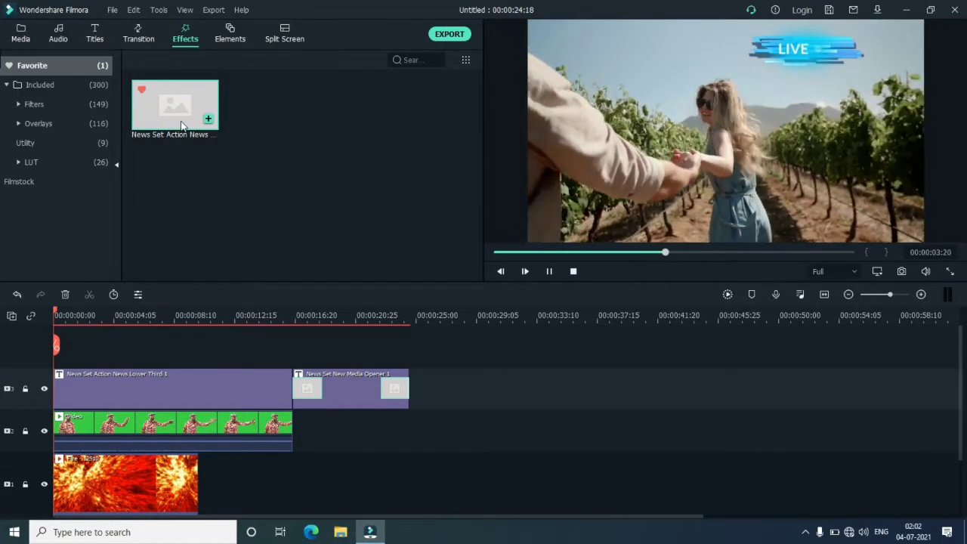
click(52, 89)
click(43, 89)
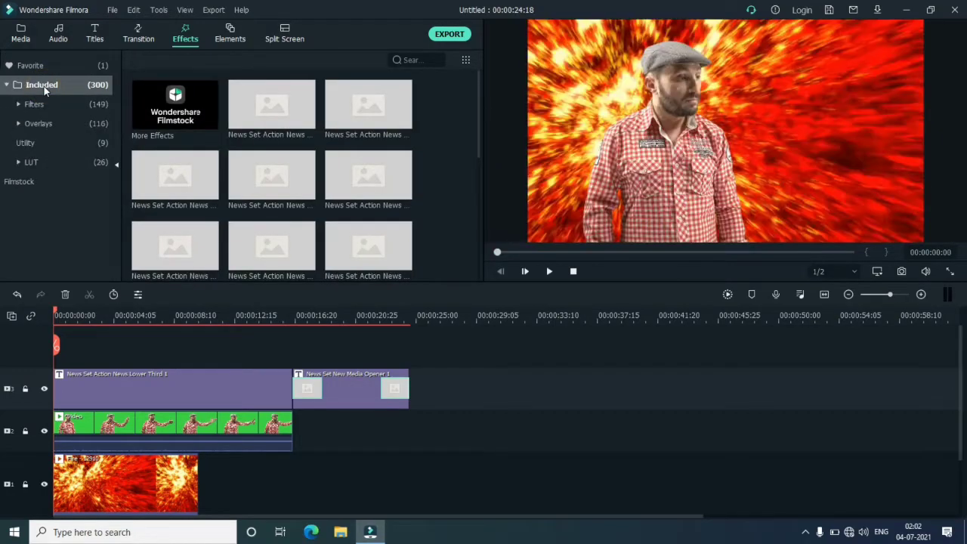
Look through the filter categories from Shake to Black & White and preview the Vivid filter in Lomography.
click(25, 104)
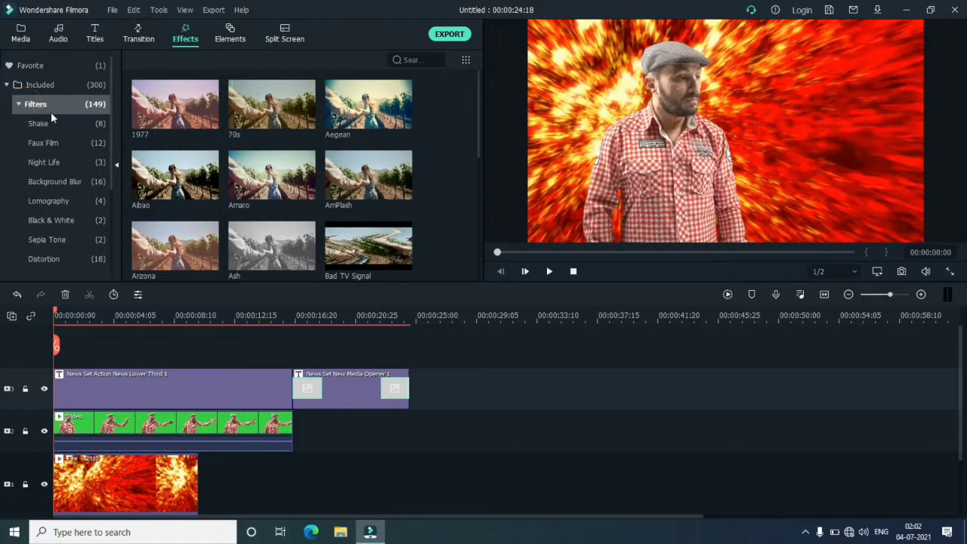
click(45, 123)
click(47, 143)
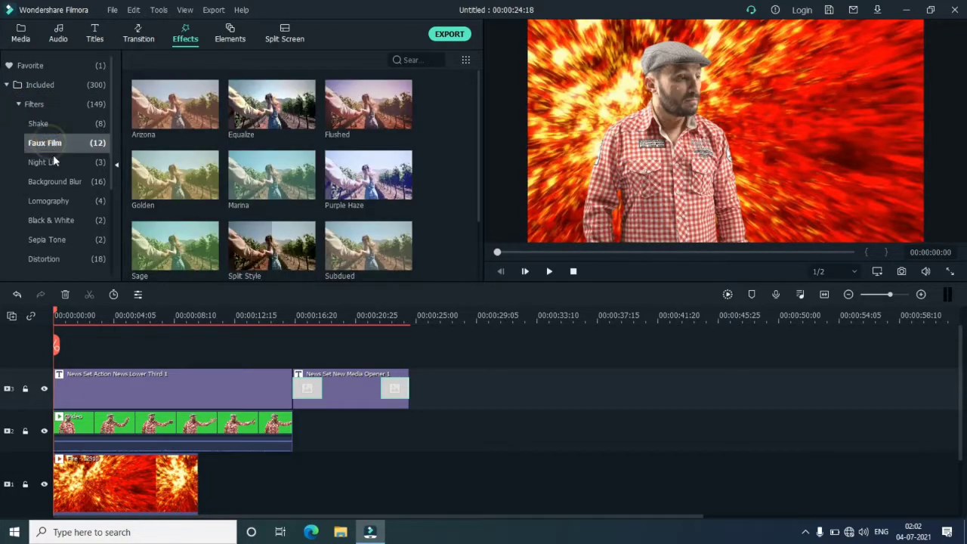
click(51, 166)
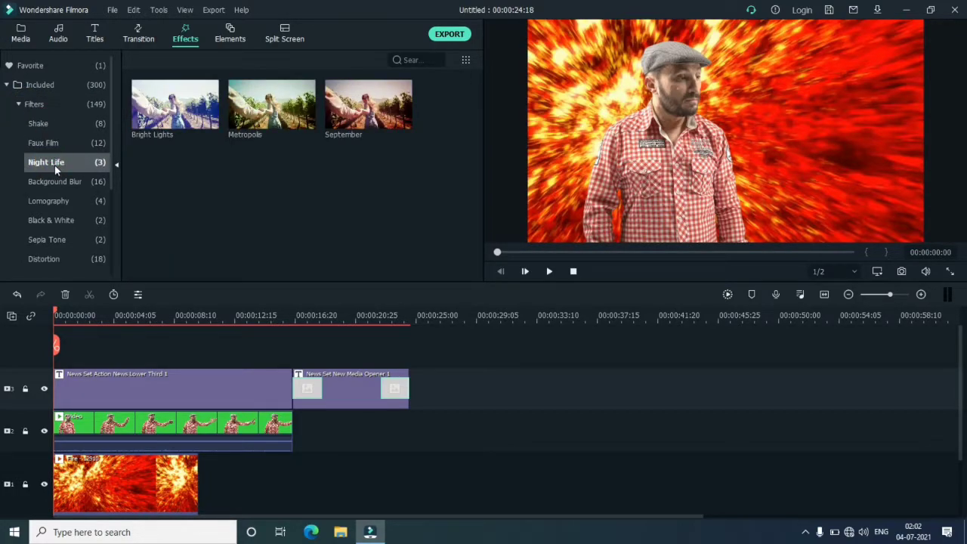
click(39, 184)
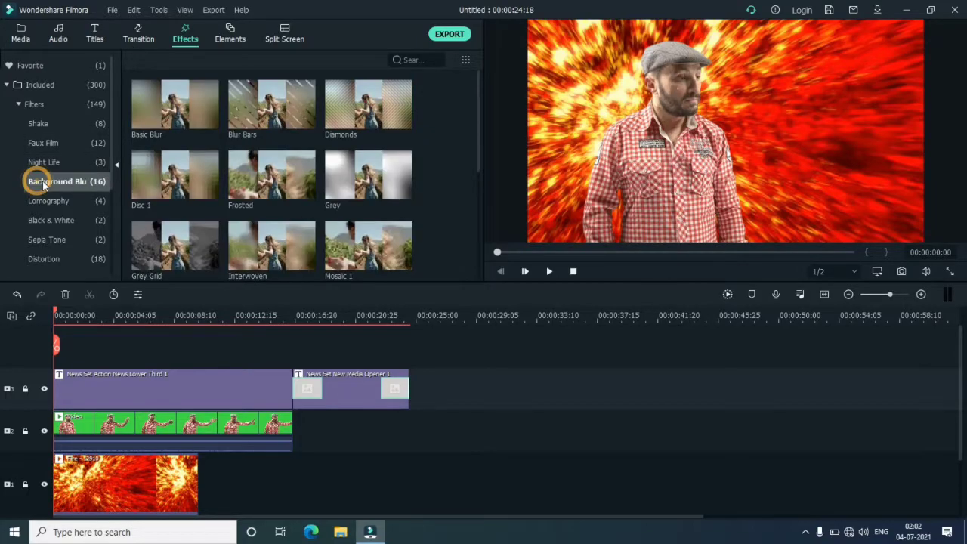
click(62, 202)
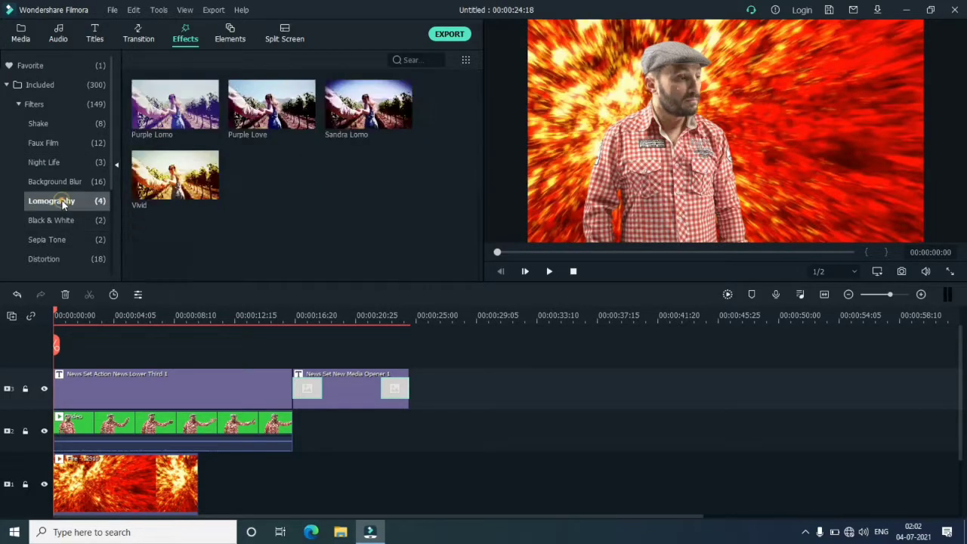
click(64, 219)
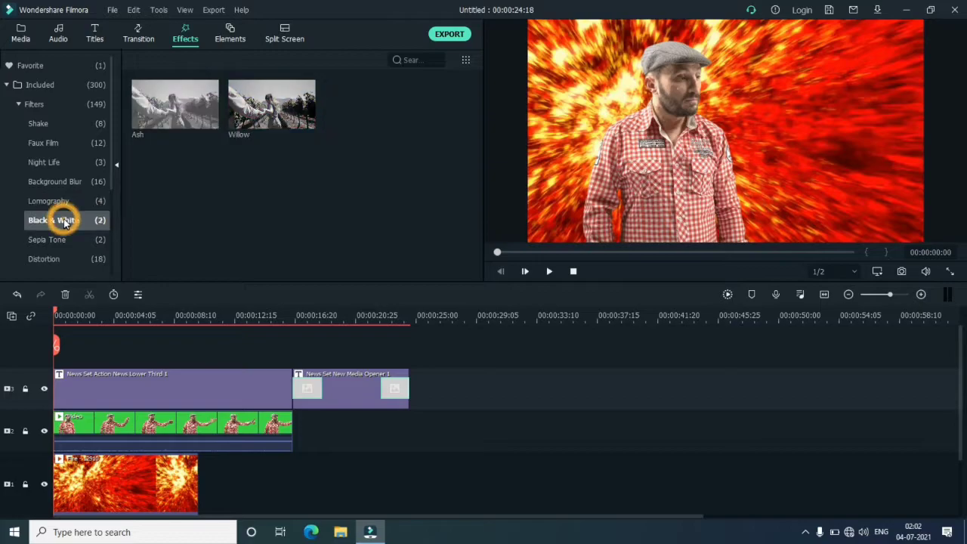
click(60, 201)
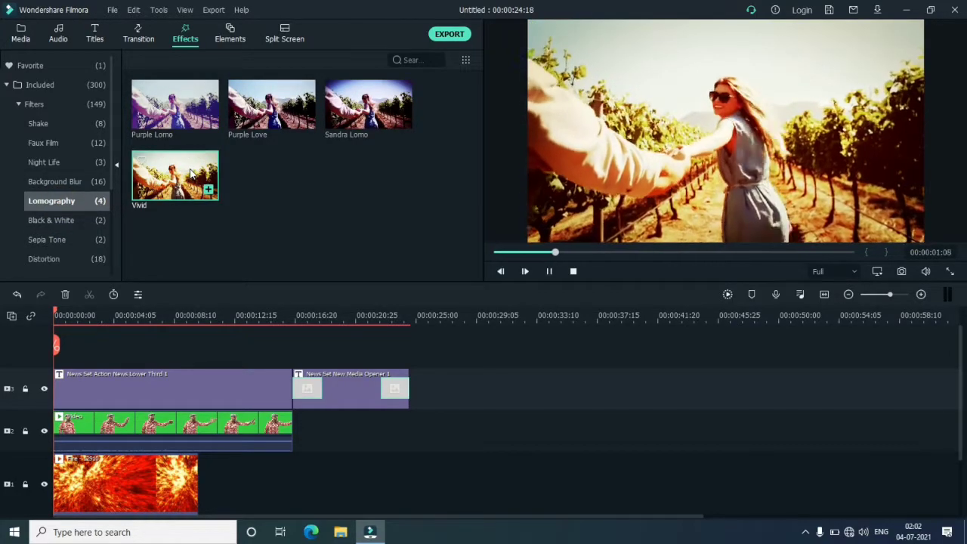
click(62, 220)
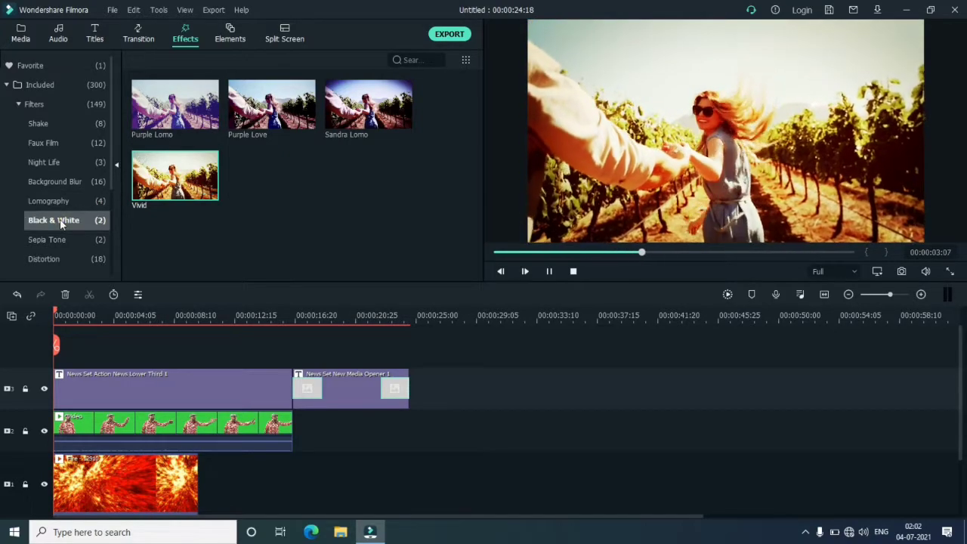
Show the Overlays effects and preview three of the News Set Action News overlays.
scroll(76, 177, down, 3)
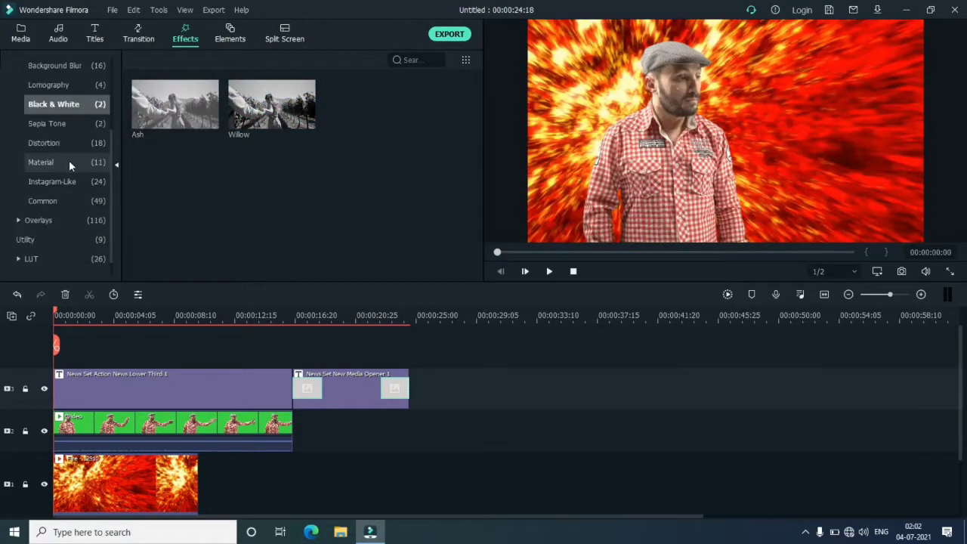
click(45, 221)
scroll(44, 222, down, 3)
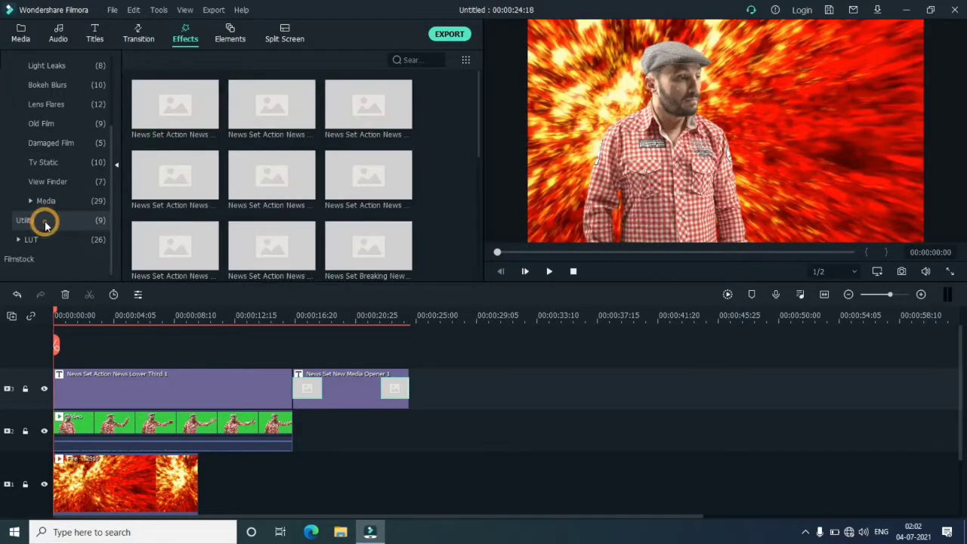
click(172, 115)
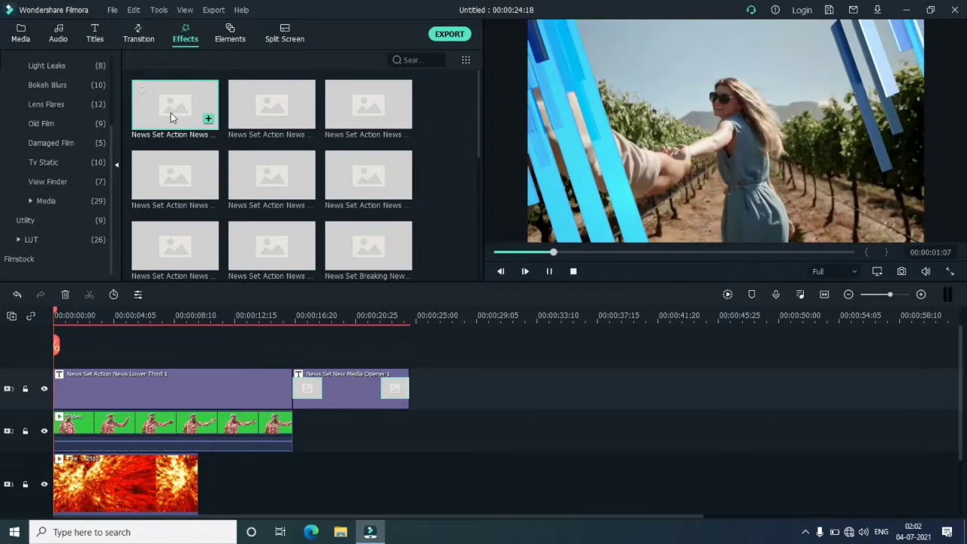
click(260, 118)
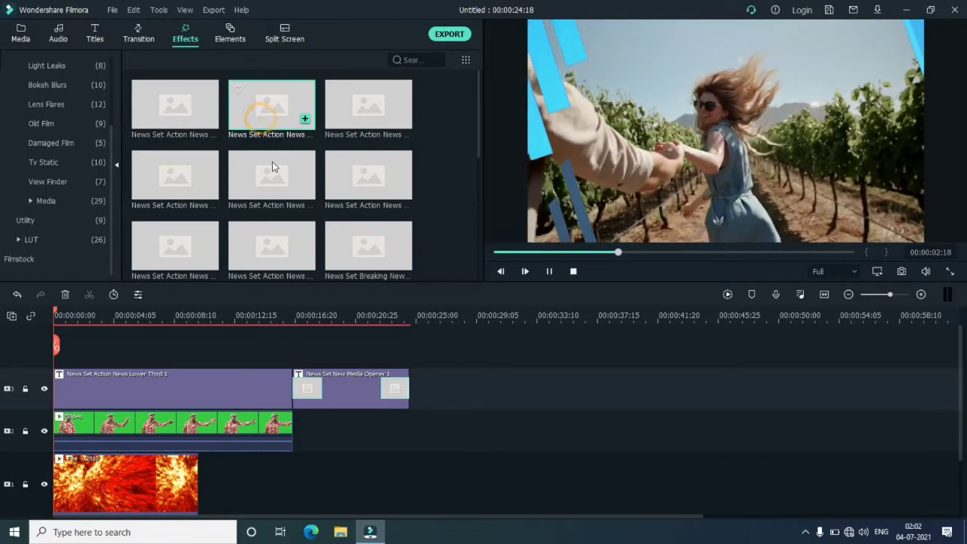
click(264, 174)
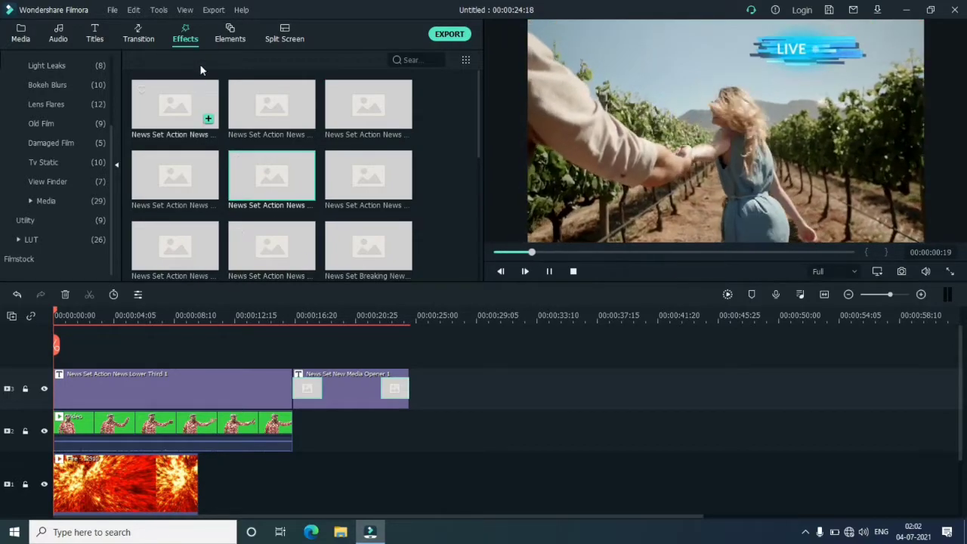
Show the Elements library and stop the overlay preview.
click(225, 39)
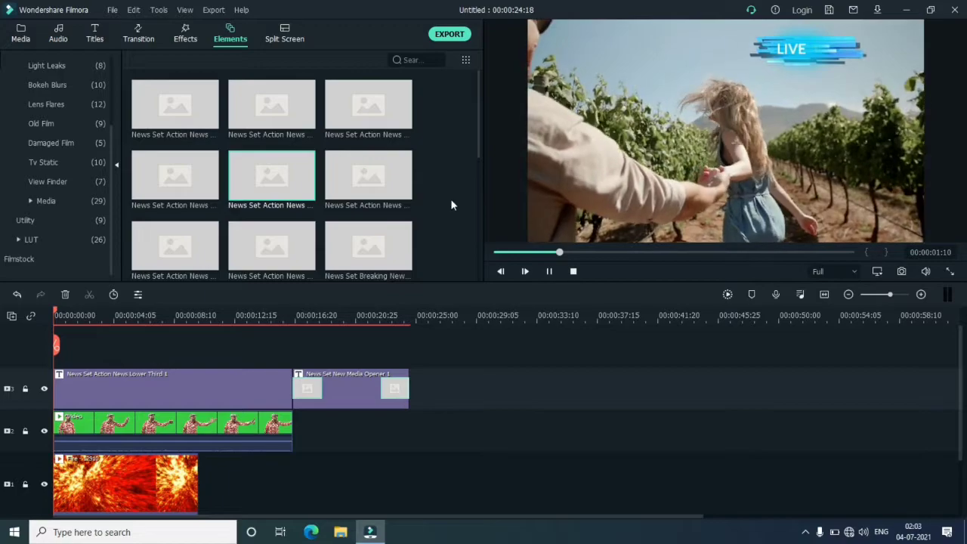
click(573, 271)
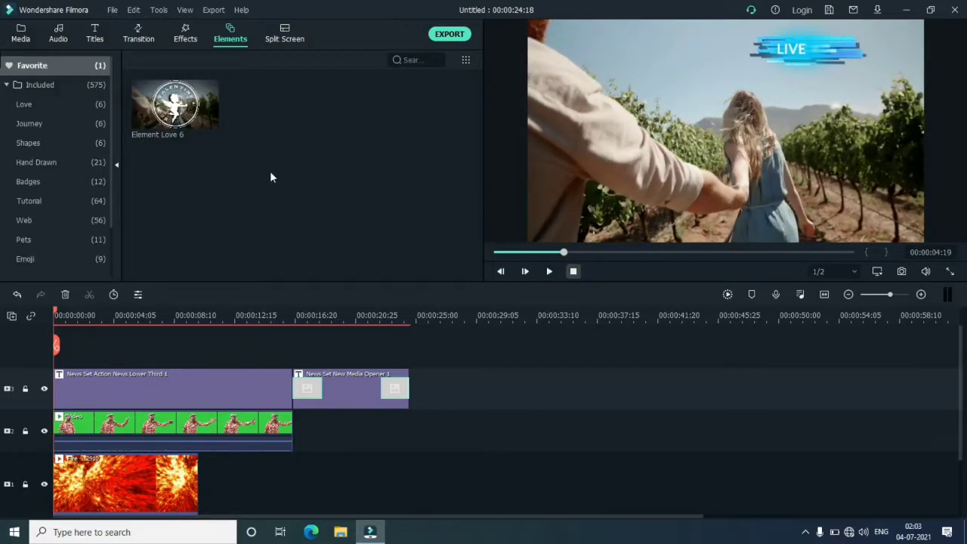
Look through the Love, Journey, Shapes and Hand Drawn element categories, and list all included elements.
click(27, 104)
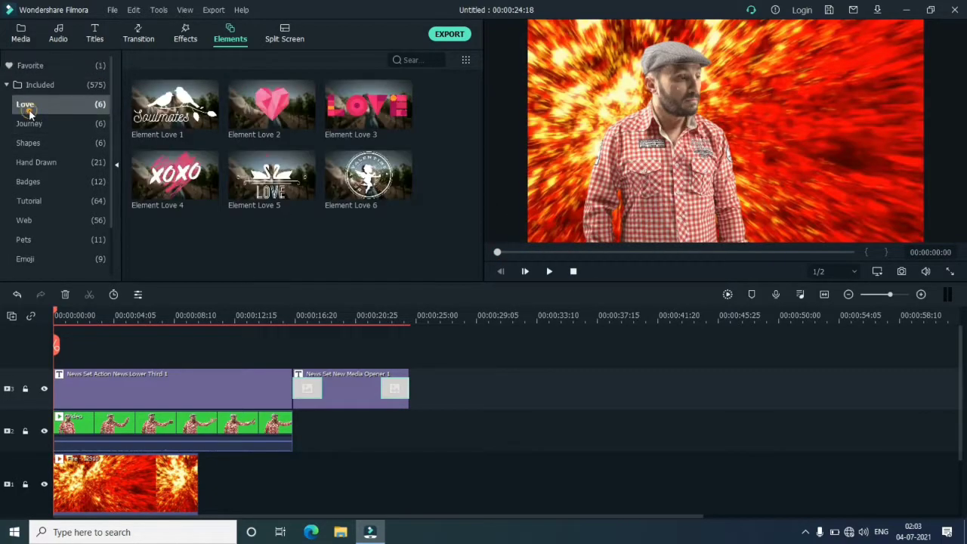
click(38, 123)
click(36, 143)
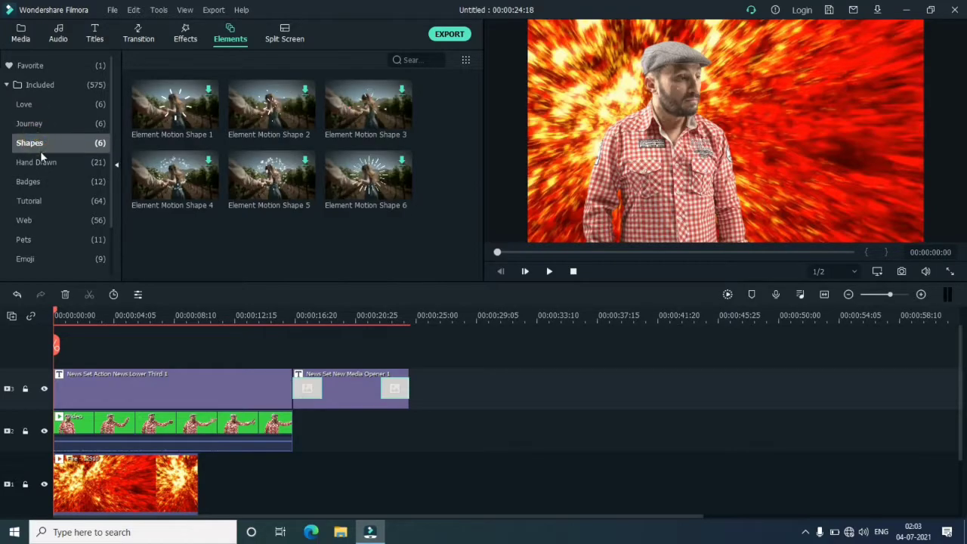
click(43, 161)
click(50, 86)
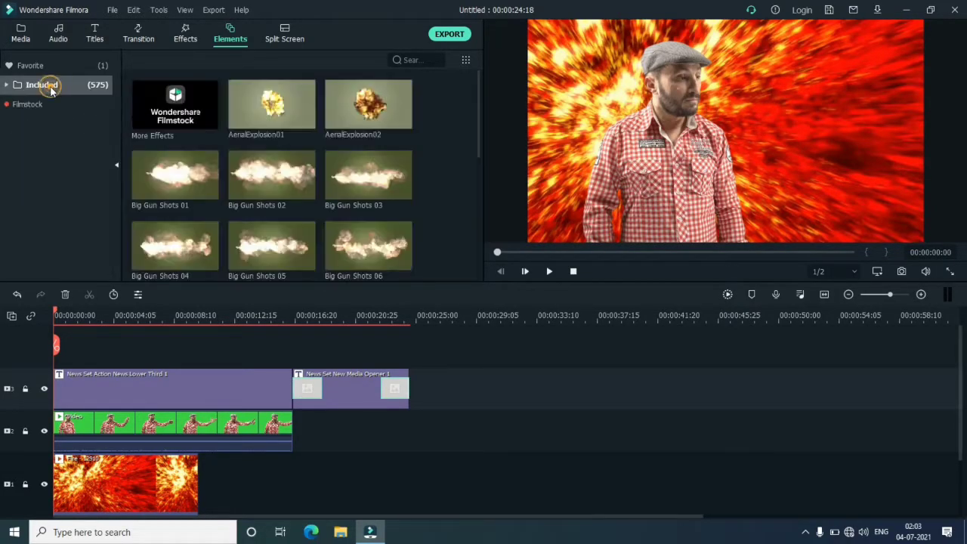
Preview both AerialExplosion elements and place AerialExplosion02 at the start of a new track above the titles.
double_click(265, 114)
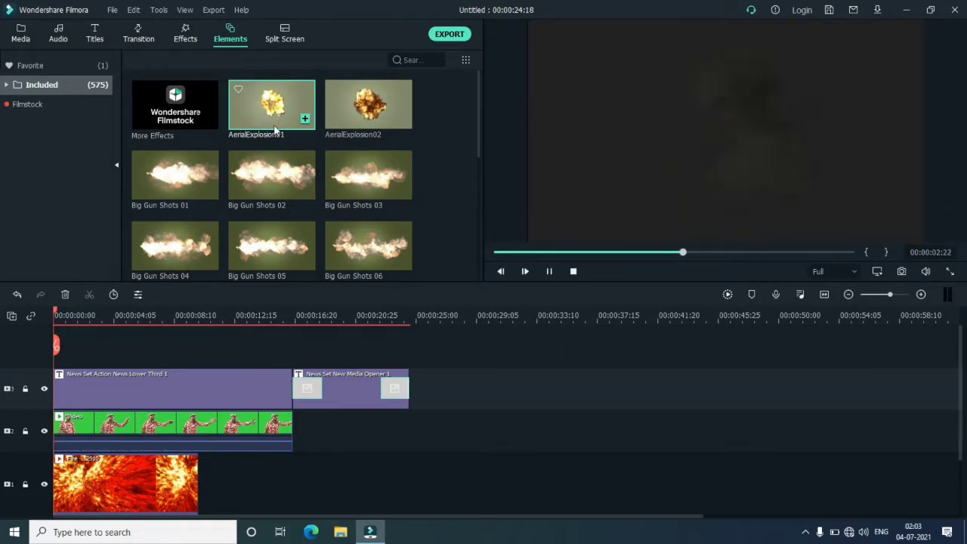
click(366, 121)
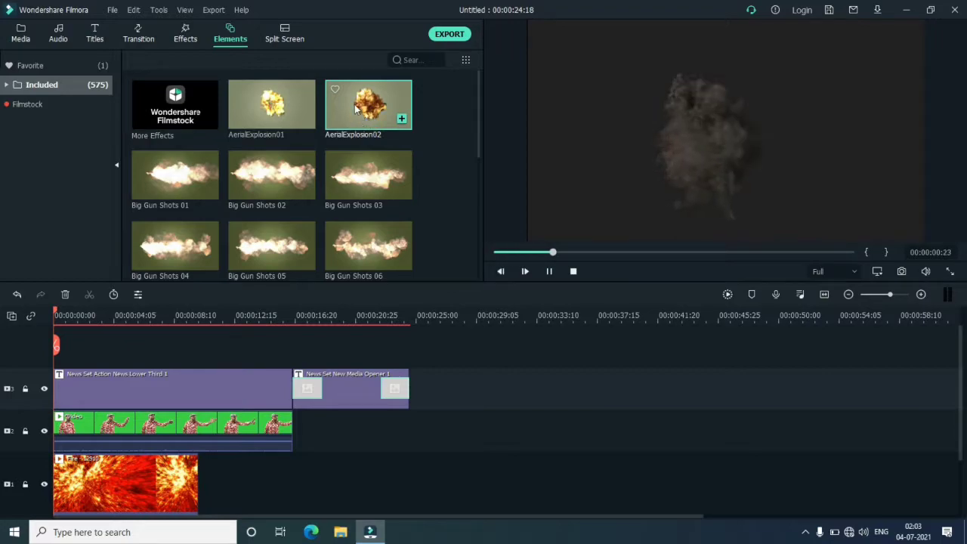
drag(103, 326, 63, 349)
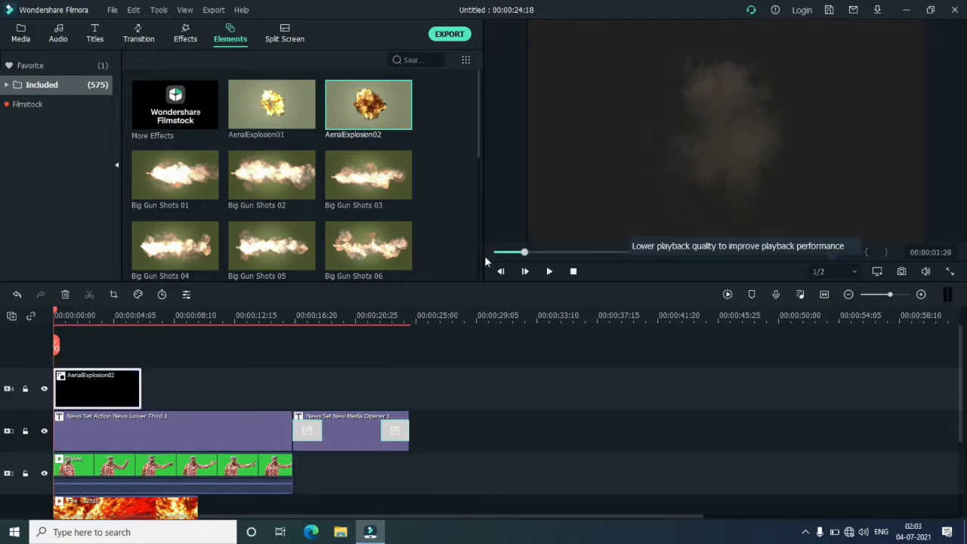
Play the timeline from the start to check the explosion over the footage, and stop playback.
click(573, 272)
click(548, 272)
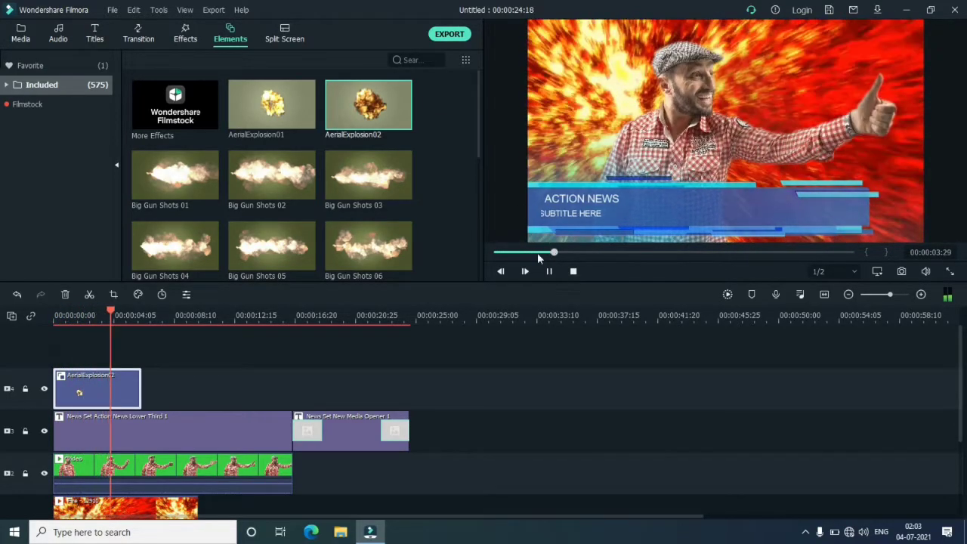
click(573, 271)
Browse the included elements and preview several, including Big Gun Shots 13, Blood Burst 8 and Bullet Hard Wall.
scroll(273, 157, down, 4)
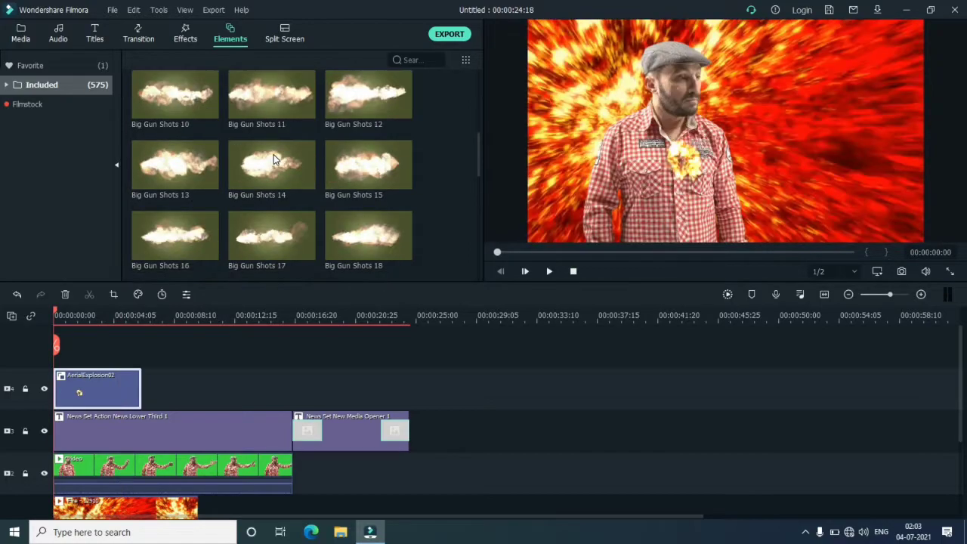
click(178, 172)
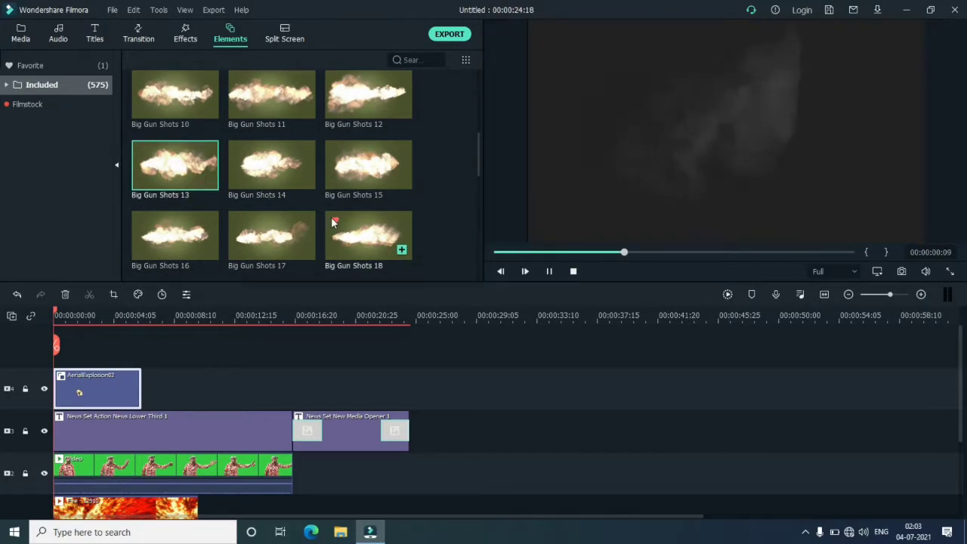
scroll(387, 166, down, 10)
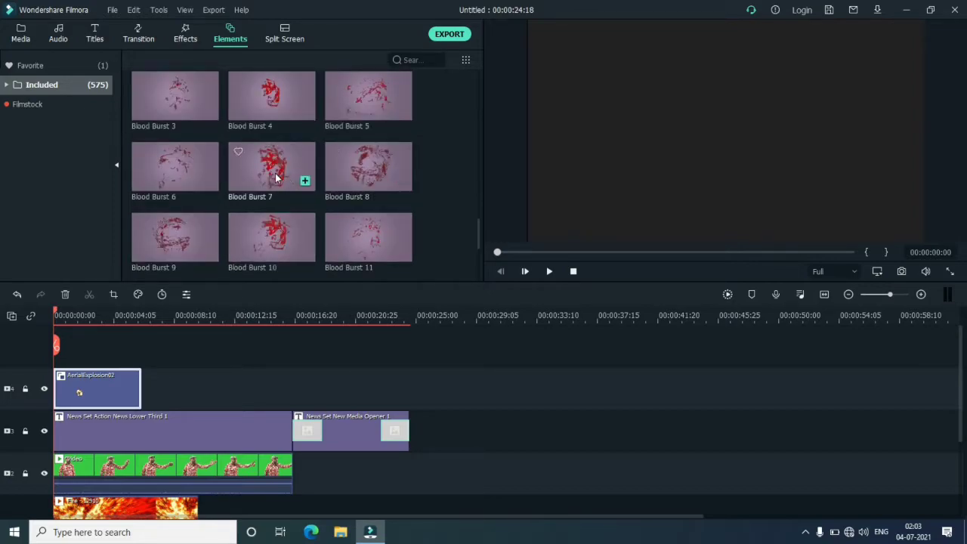
click(358, 165)
scroll(316, 174, up, 10)
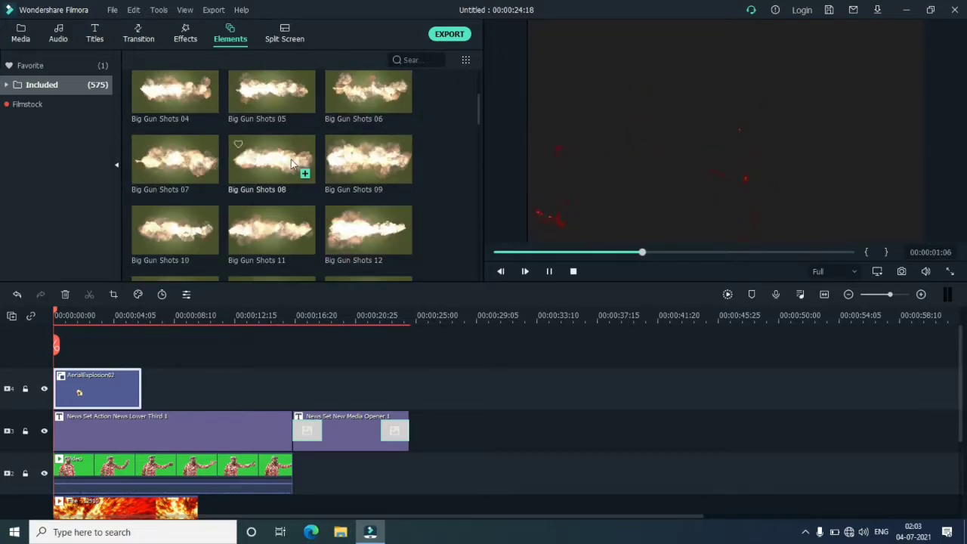
click(337, 159)
scroll(336, 161, down, 5)
scroll(336, 155, down, 10)
scroll(335, 151, up, 3)
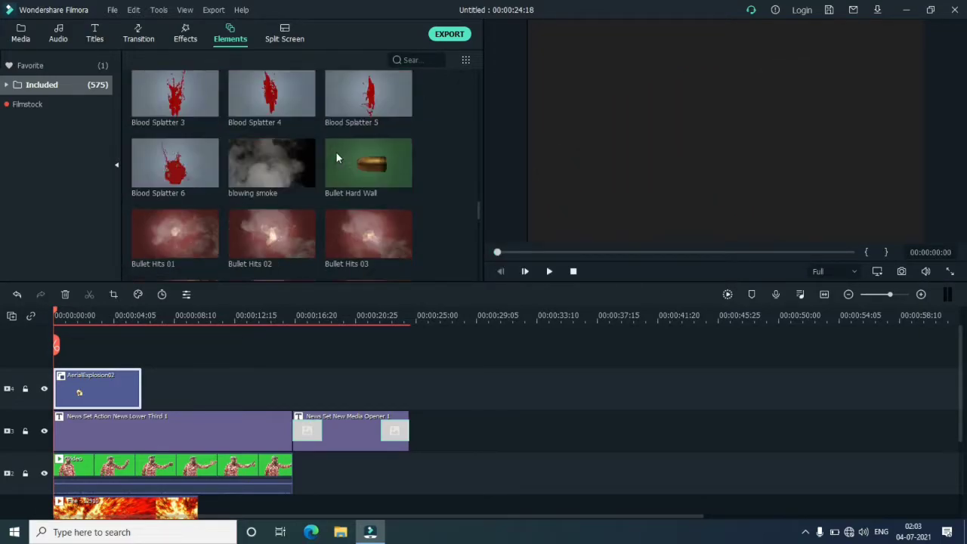
click(364, 162)
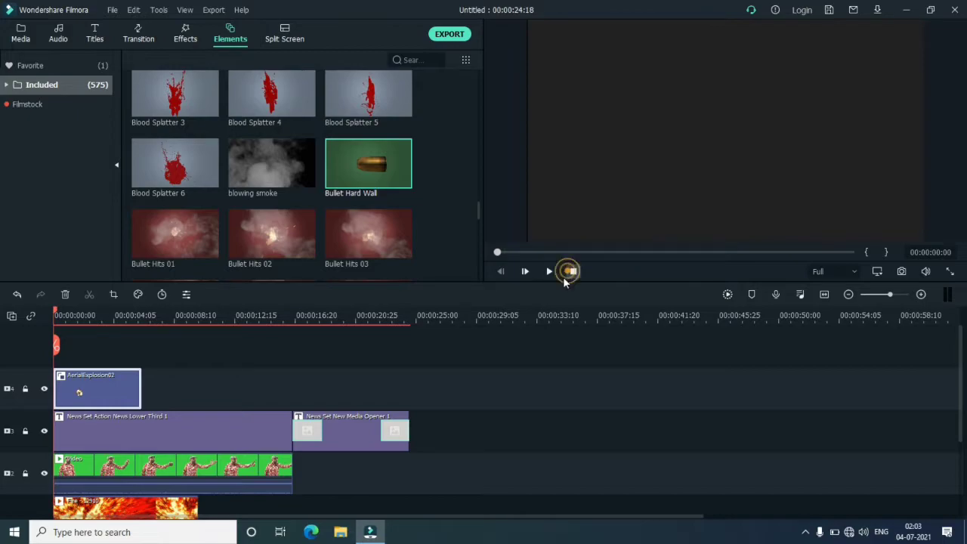
Replace the AerialExplosion02 clip with Bullet Hard Wall at the start of track 4 and play it back.
click(114, 391)
key(Delete)
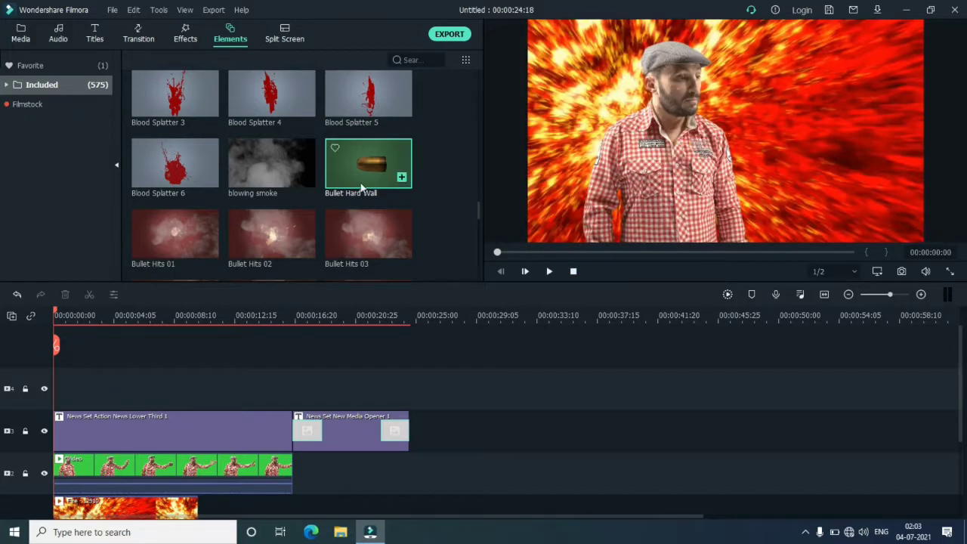
drag(260, 284, 54, 388)
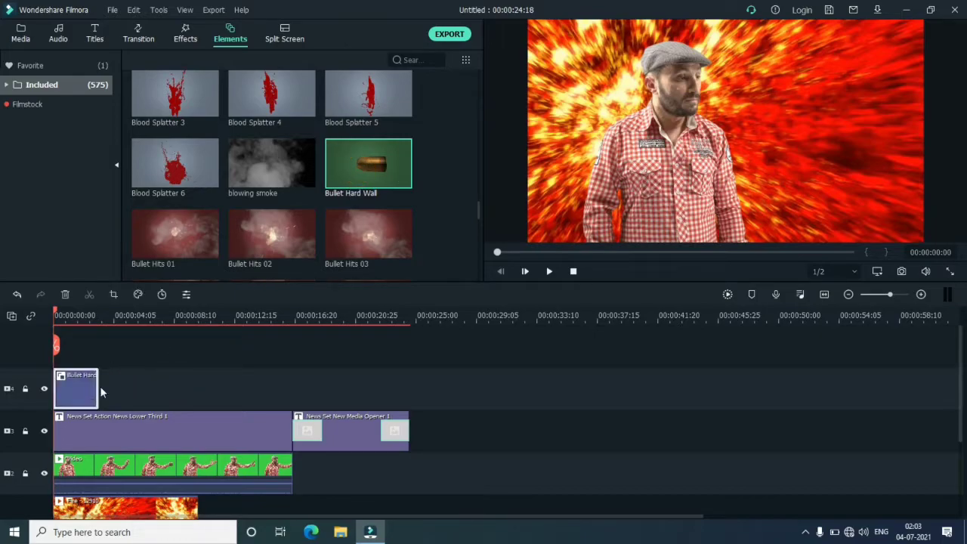
click(97, 386)
click(548, 272)
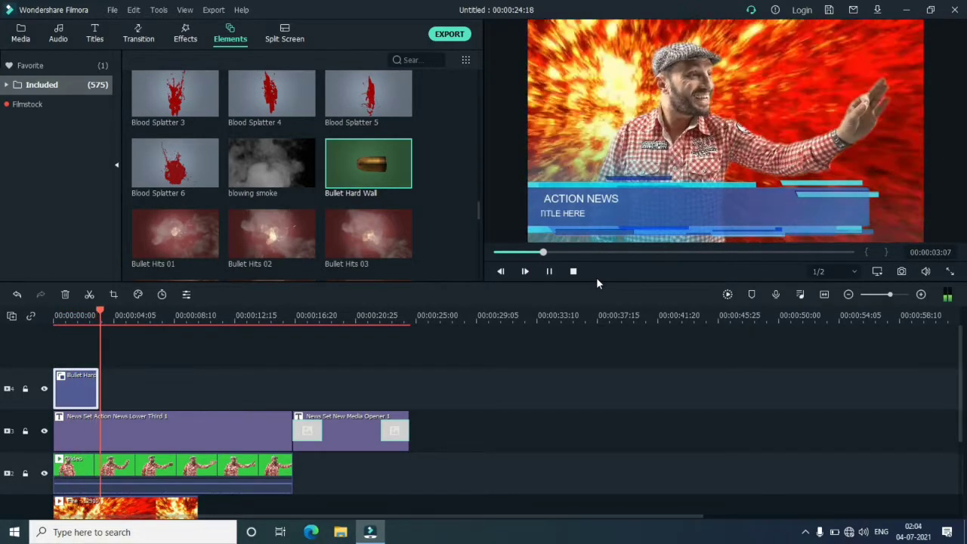
click(574, 271)
Replace the Bullet Hard Wall clip with Bullet Pass 07 at the start of track 4 and play it back.
click(83, 387)
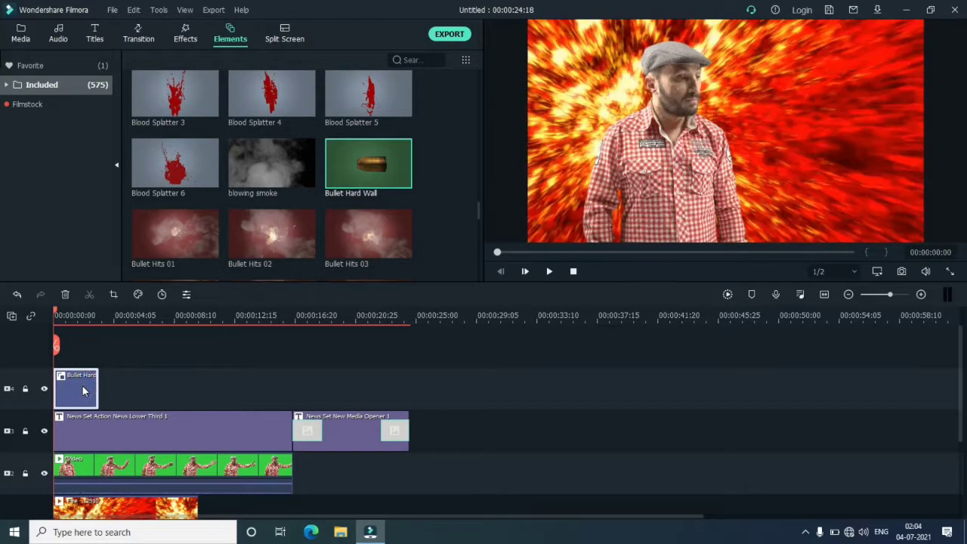
key(Delete)
scroll(208, 253, down, 5)
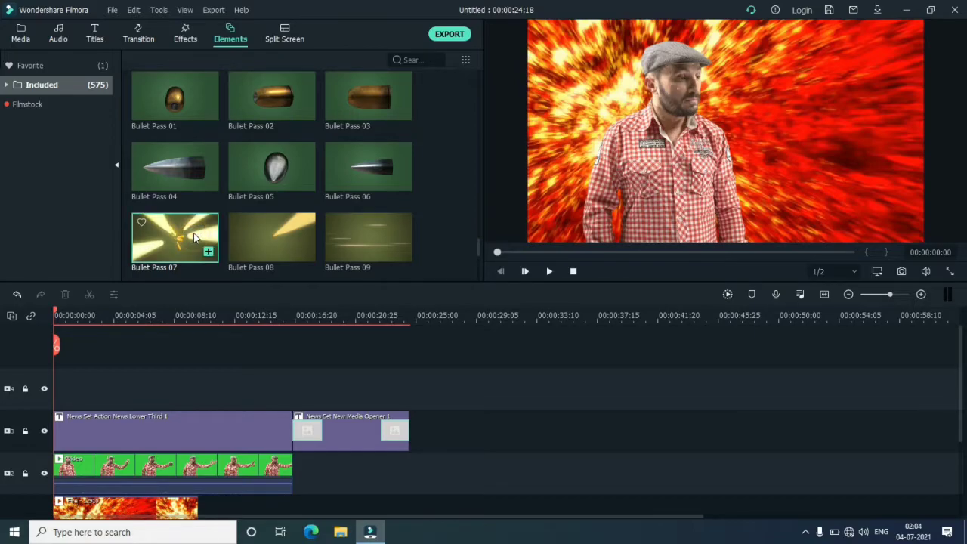
click(194, 237)
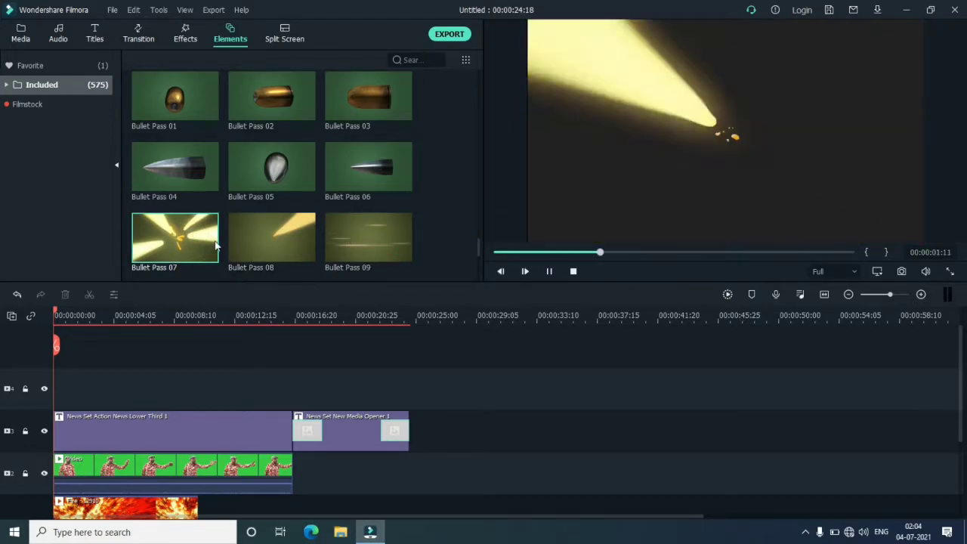
drag(207, 250, 65, 398)
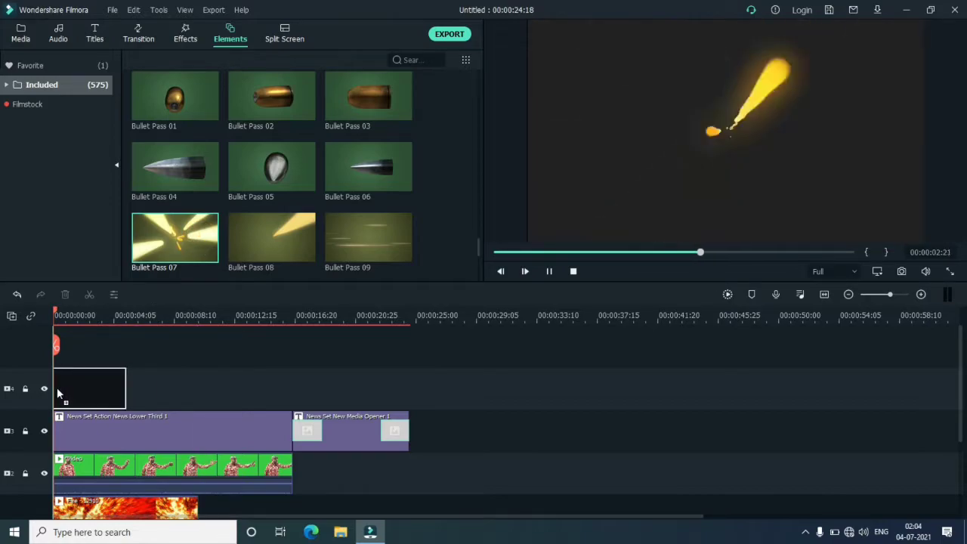
click(551, 271)
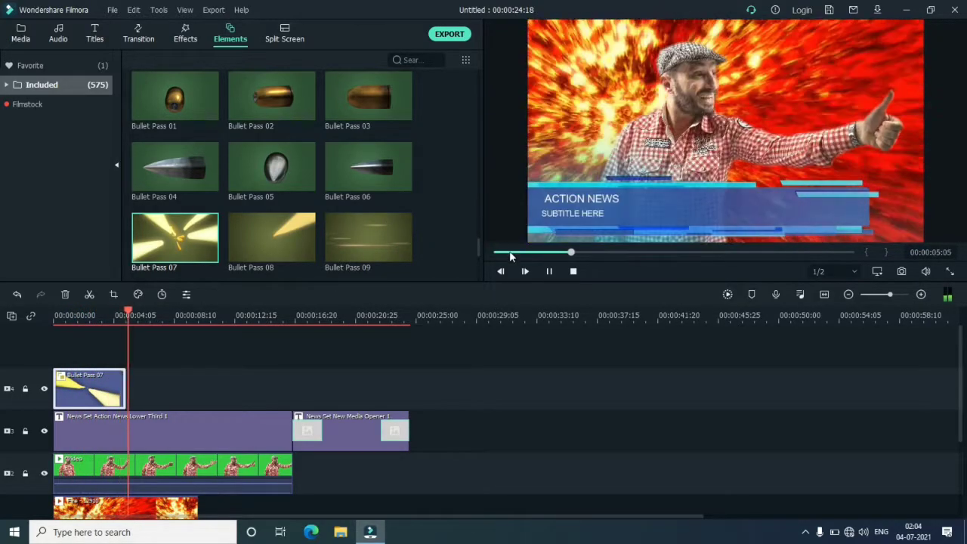
click(573, 272)
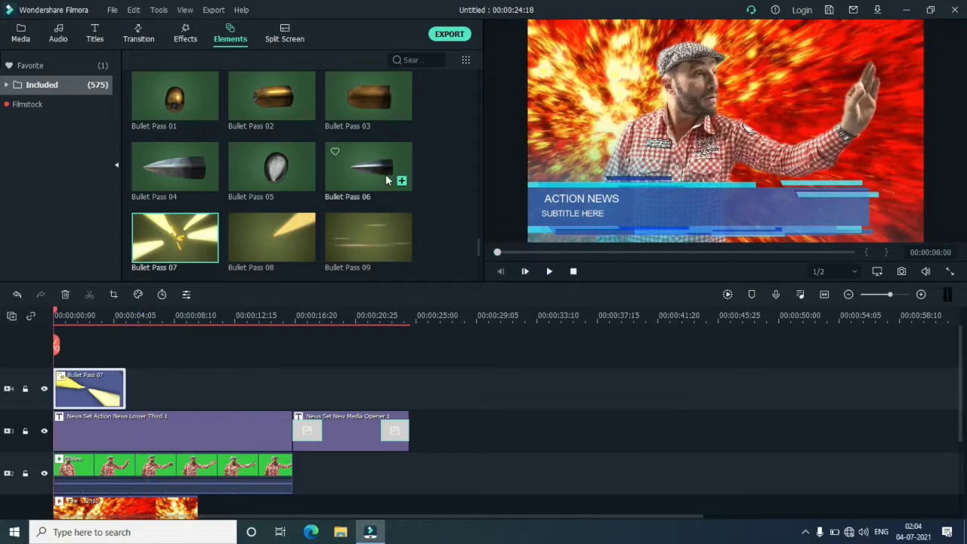
Add the Bullet Pass 06 element directly after Bullet Pass 07 on track 4 and play both.
double_click(384, 180)
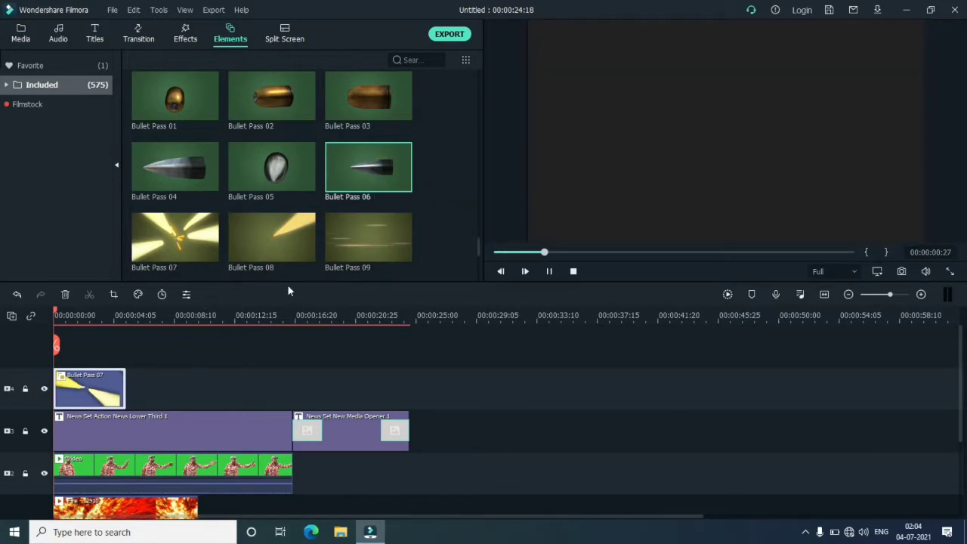
drag(371, 170, 128, 394)
click(573, 273)
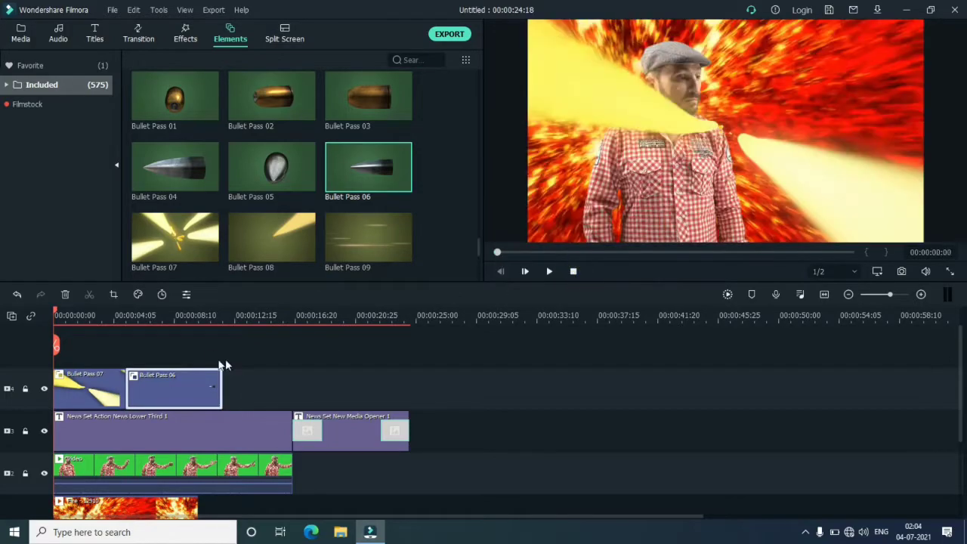
drag(59, 349, 106, 348)
click(551, 273)
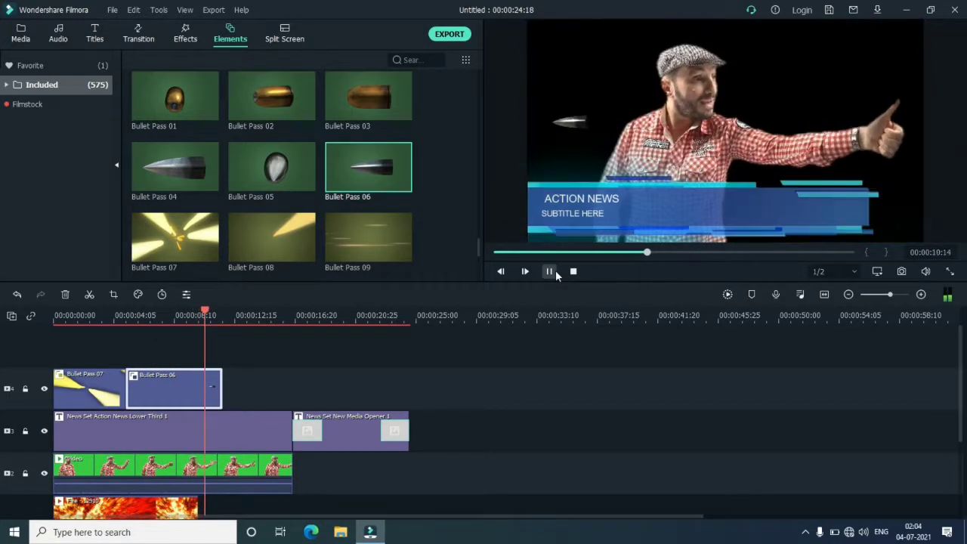
click(572, 272)
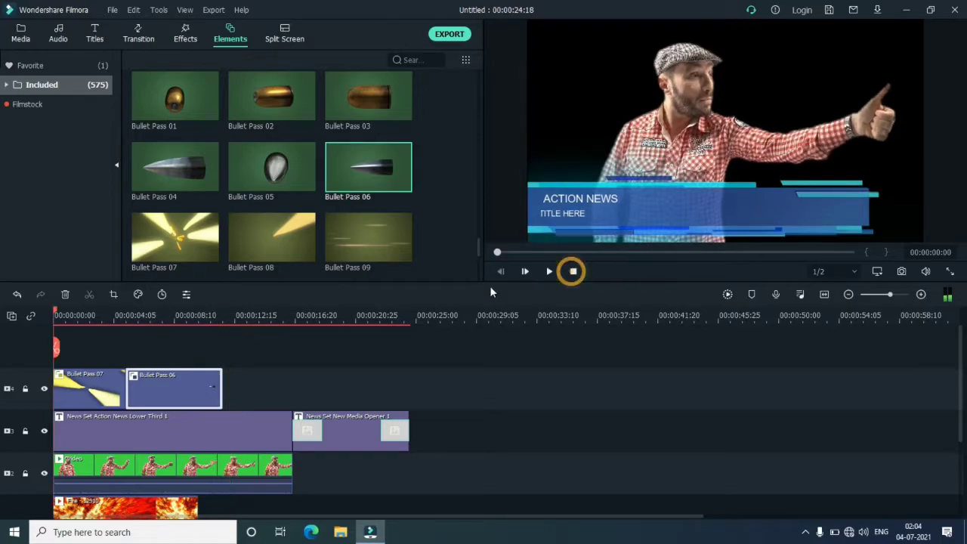
Delete the Bullet Pass 06 and Bullet Pass 07 clips from track 4.
scroll(437, 185, down, 3)
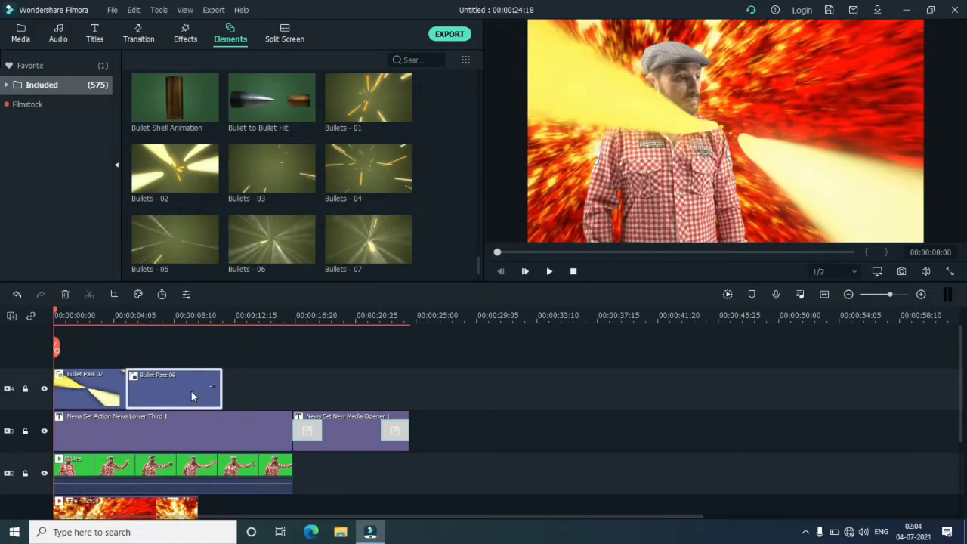
key(Delete)
click(110, 389)
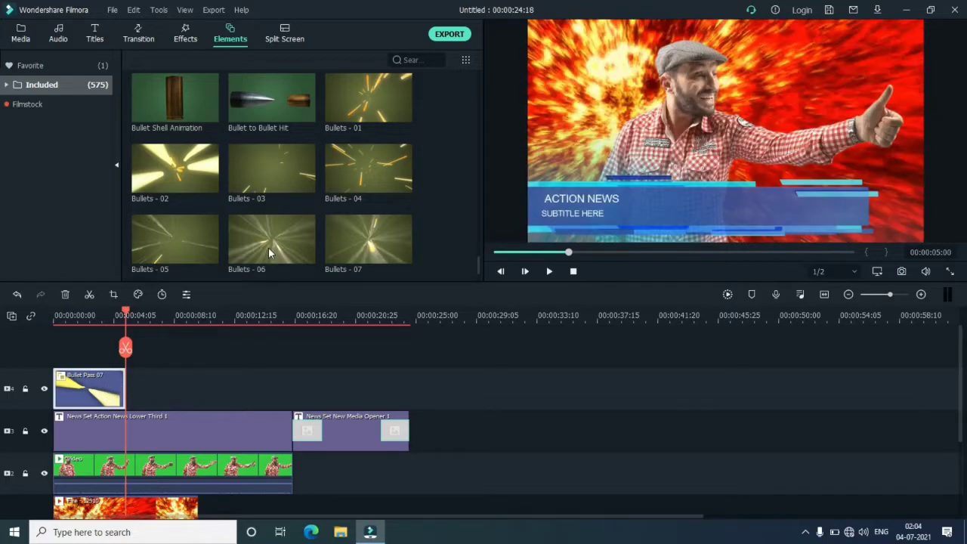
key(Delete)
Find the Calm Candle Flame element, place it at the start of track 4 and play it back.
scroll(268, 247, down, 3)
scroll(287, 129, down, 3)
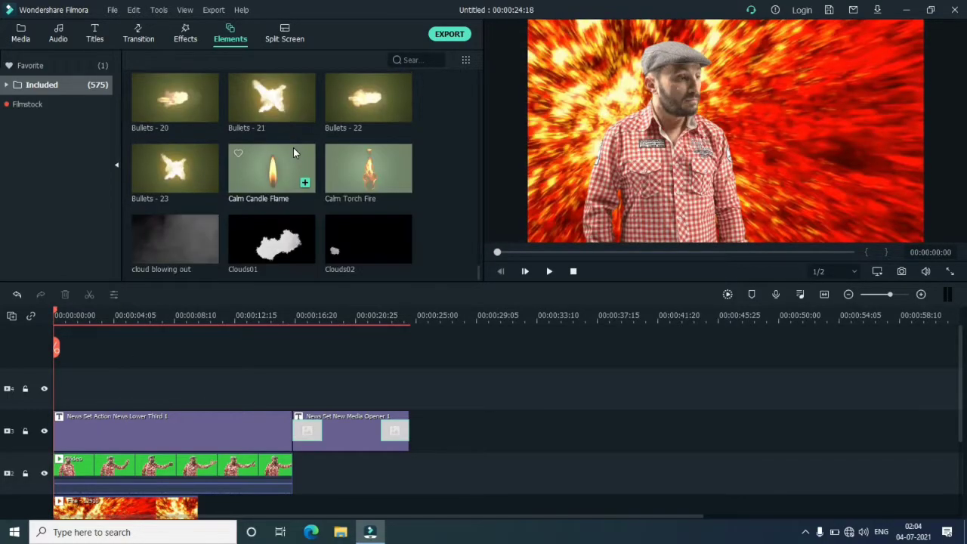
scroll(295, 153, down, 3)
scroll(294, 153, up, 3)
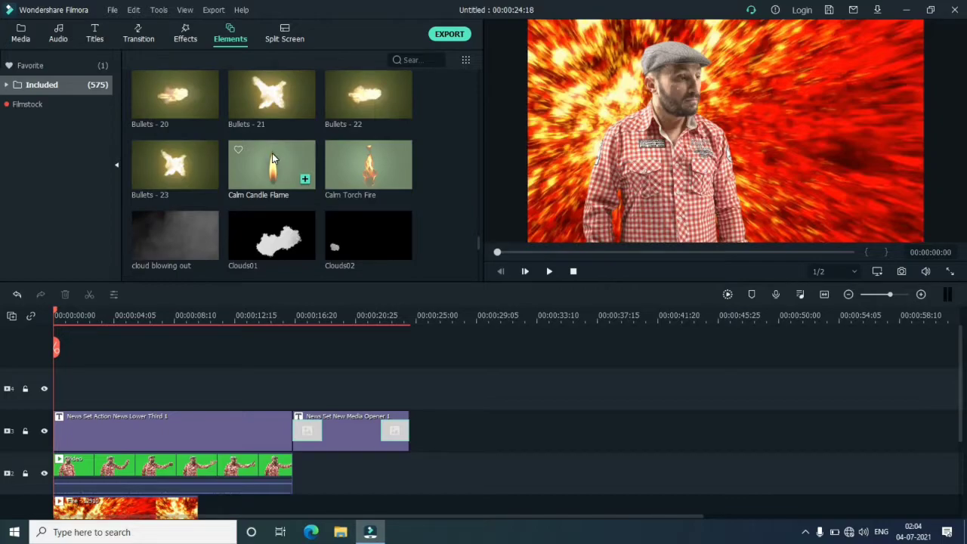
double_click(288, 189)
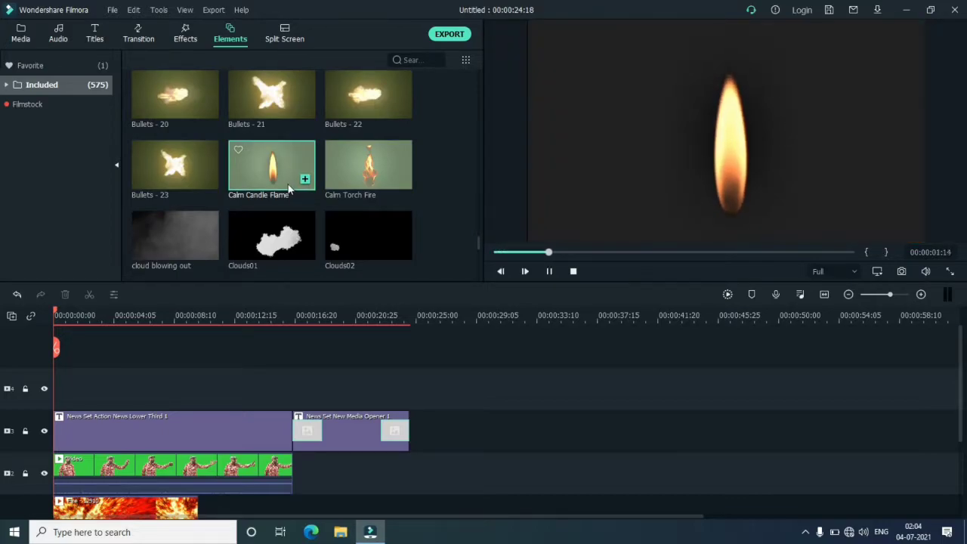
drag(276, 172, 75, 401)
drag(553, 253, 512, 253)
click(548, 271)
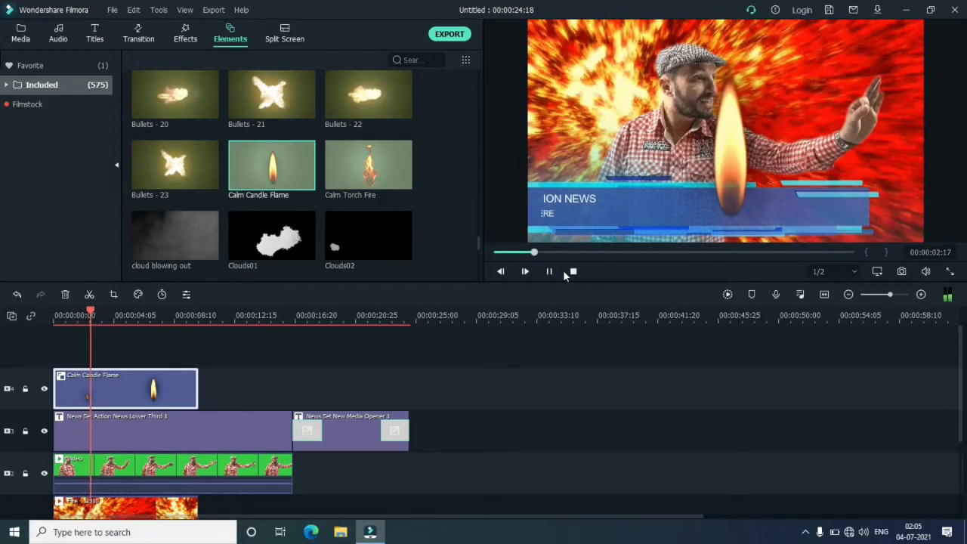
Replace the Calm Candle Flame clip with the Electricity - 09 element at the start of track 4.
click(148, 397)
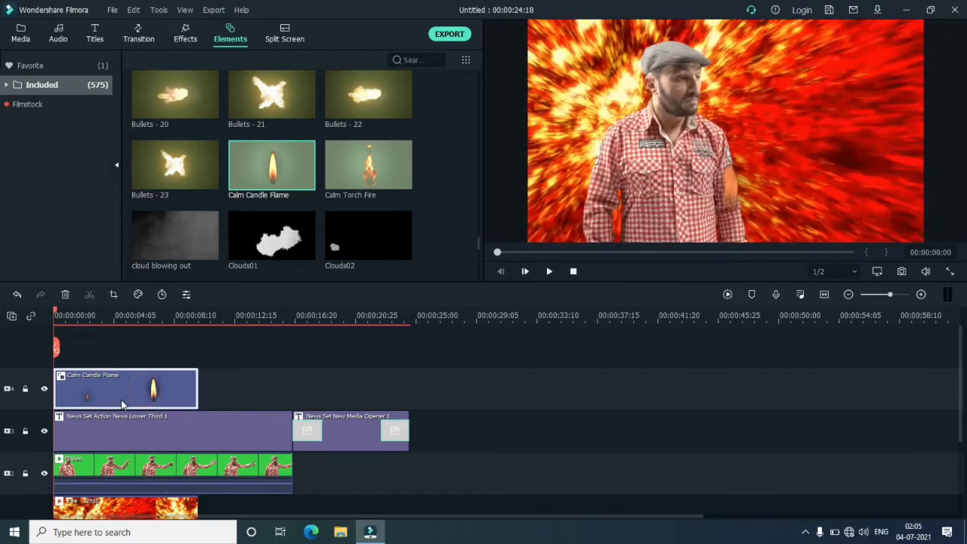
key(Delete)
scroll(256, 239, down, 5)
scroll(256, 233, down, 1)
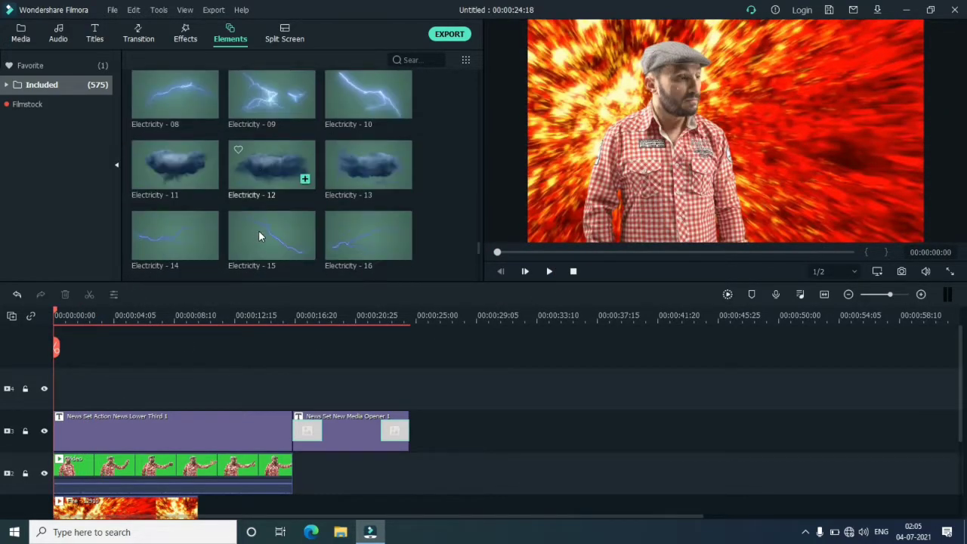
scroll(285, 197, up, 3)
scroll(286, 222, down, 3)
click(274, 96)
click(573, 271)
drag(266, 92, 59, 390)
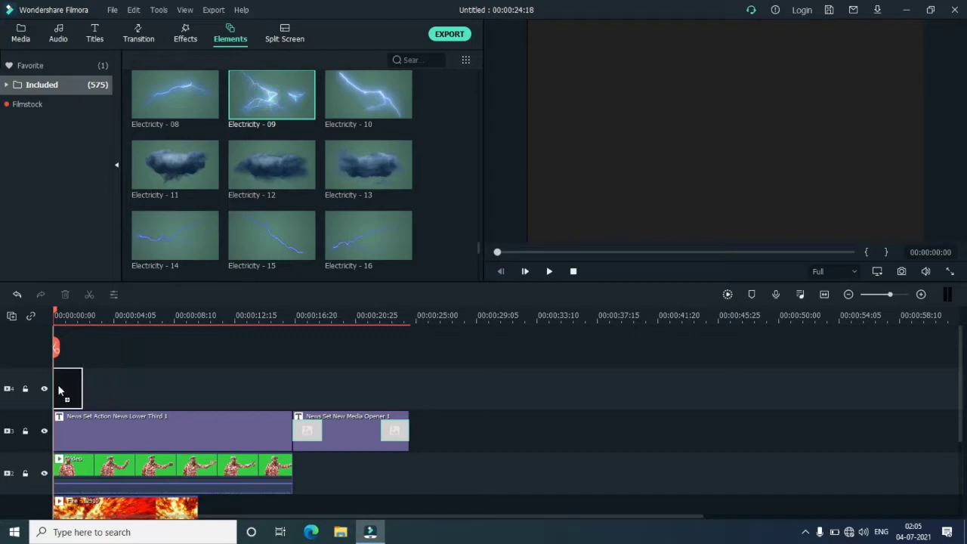
Play back the Electricity - 09 overlay at the start of the timeline.
click(575, 272)
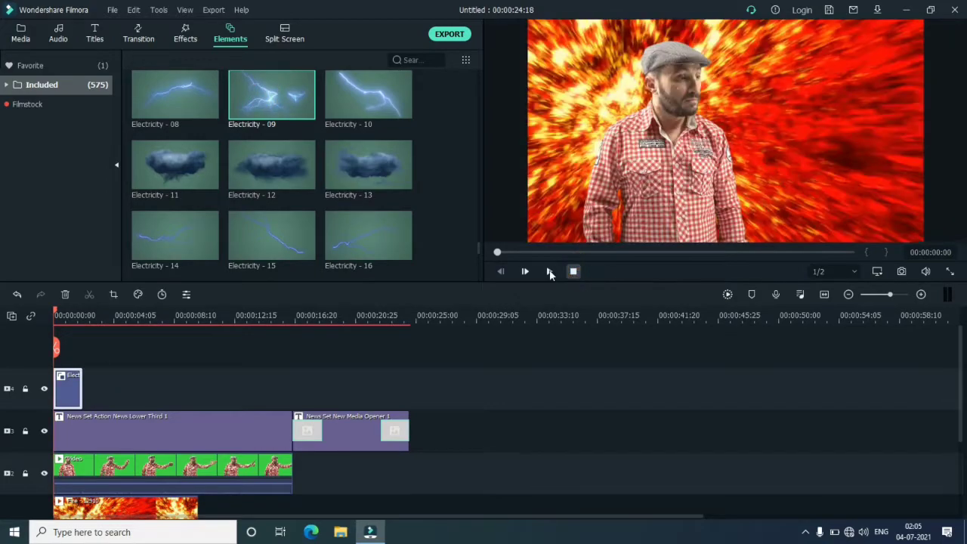
click(549, 272)
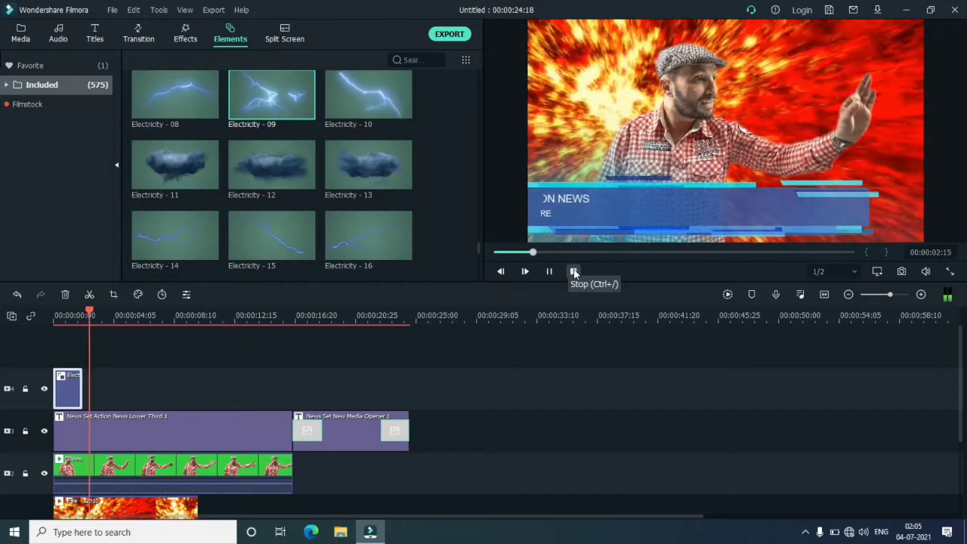
click(573, 272)
Find the Explosions - 02 element, place it directly after Electricity - 09 on track 4 and play it back.
scroll(351, 193, down, 5)
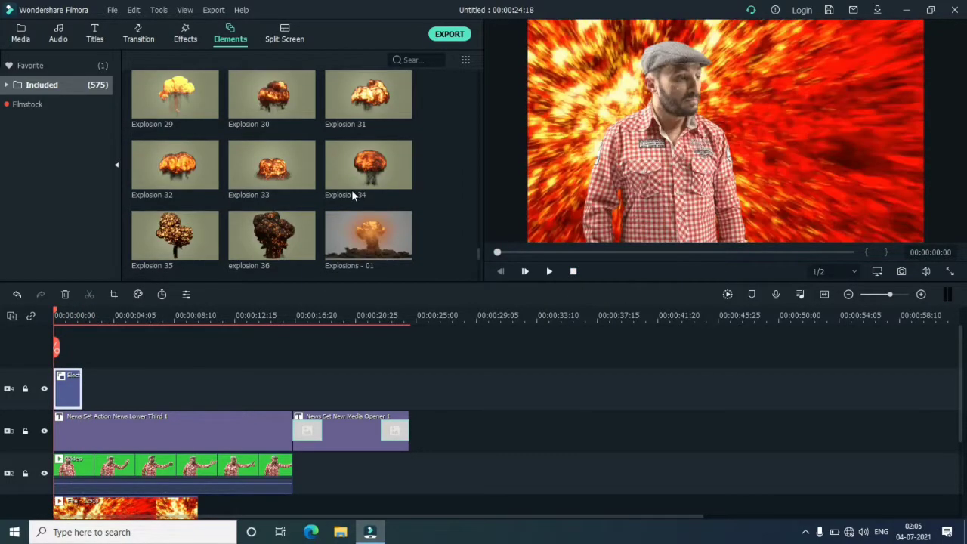
scroll(351, 189, down, 3)
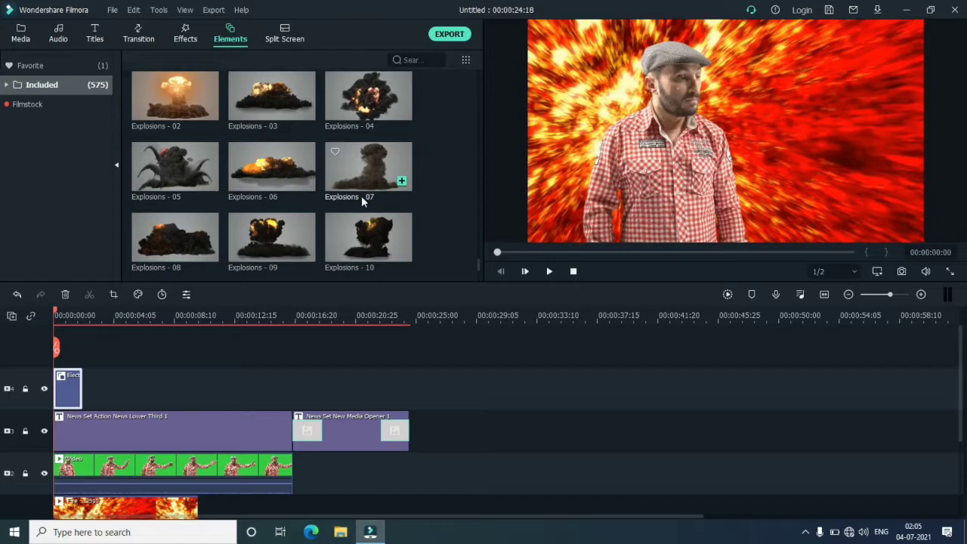
drag(190, 98, 108, 391)
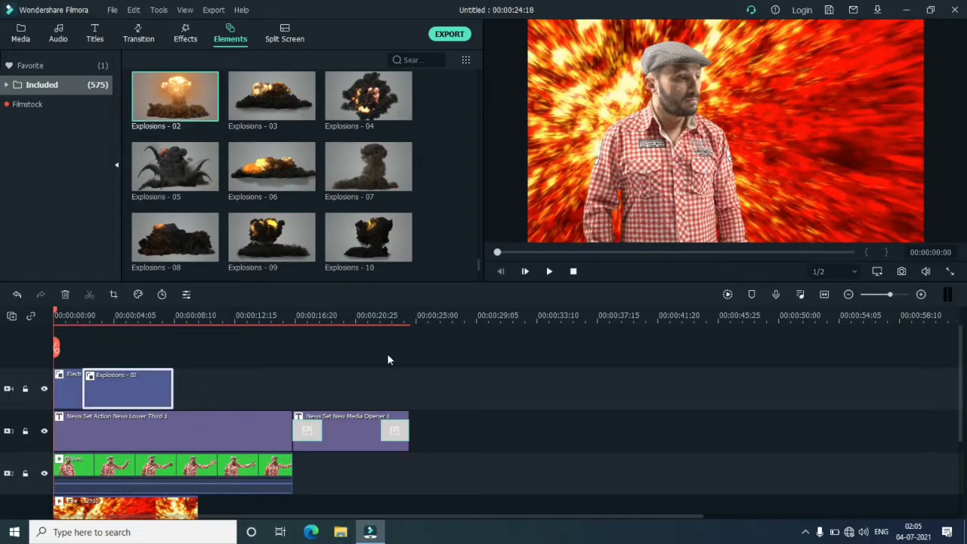
click(523, 254)
click(549, 272)
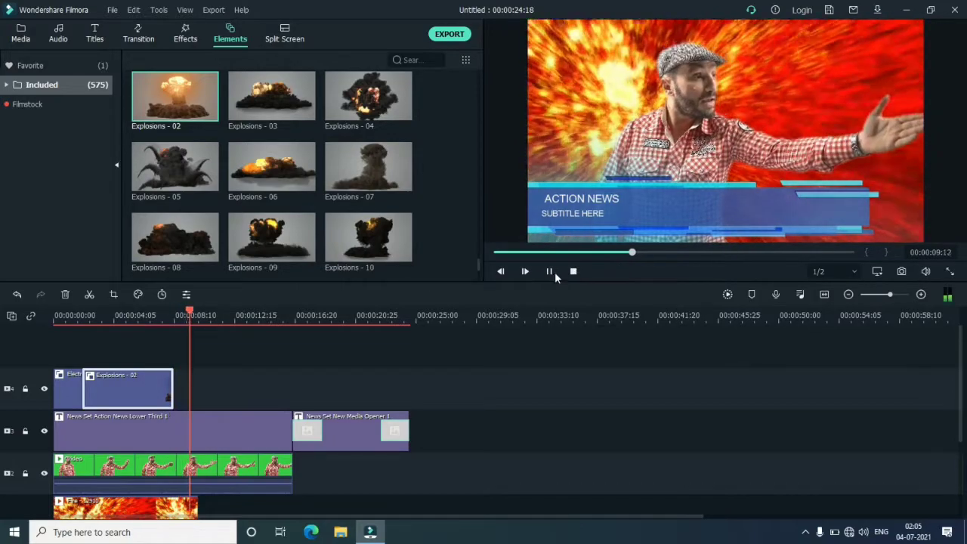
click(573, 272)
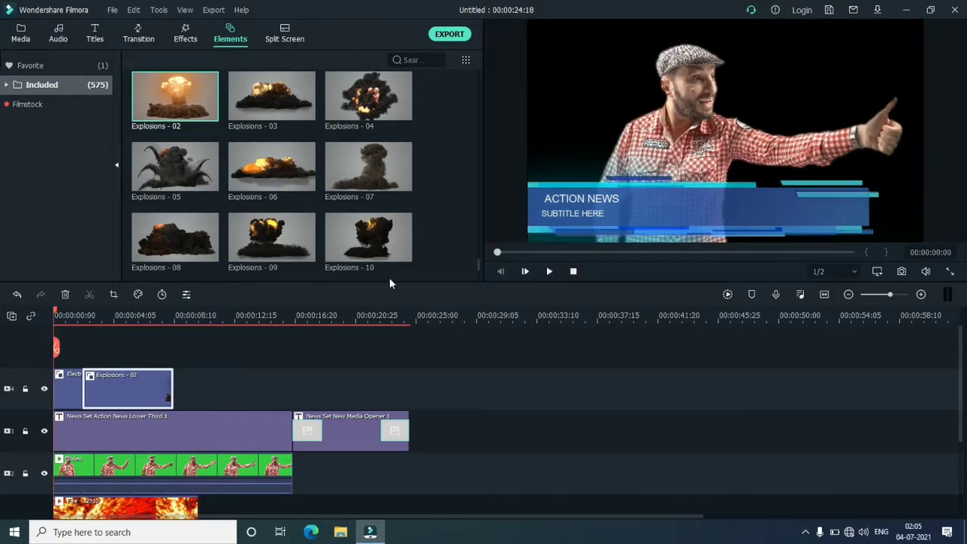
Preview the Fire Blast 02 element, place it directly after Explosions - 02 on track 4 and play it back.
scroll(320, 210, down, 5)
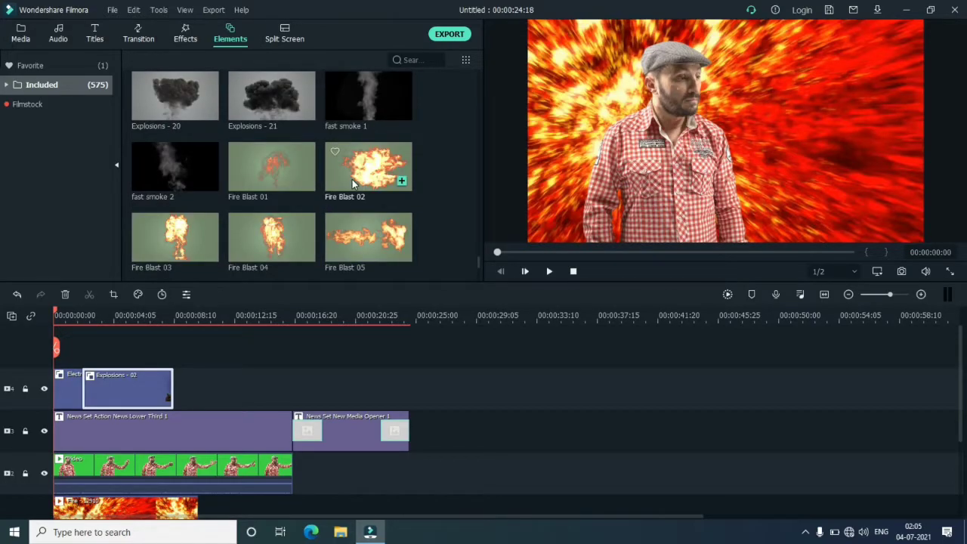
click(352, 183)
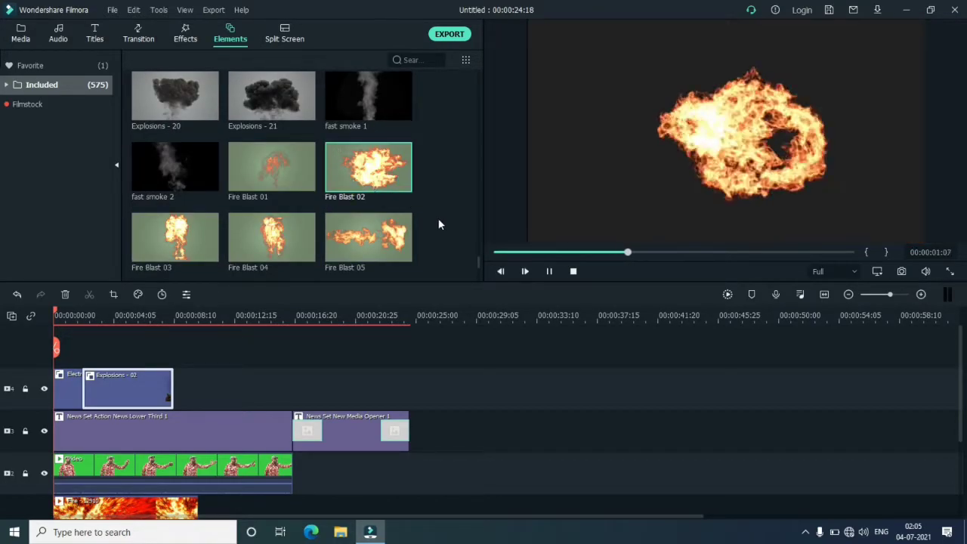
click(548, 271)
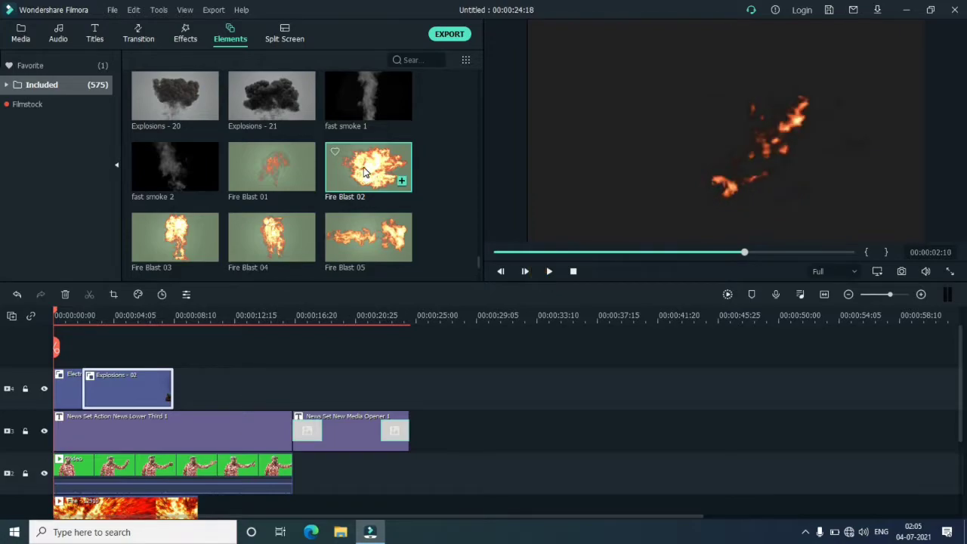
drag(241, 355, 173, 386)
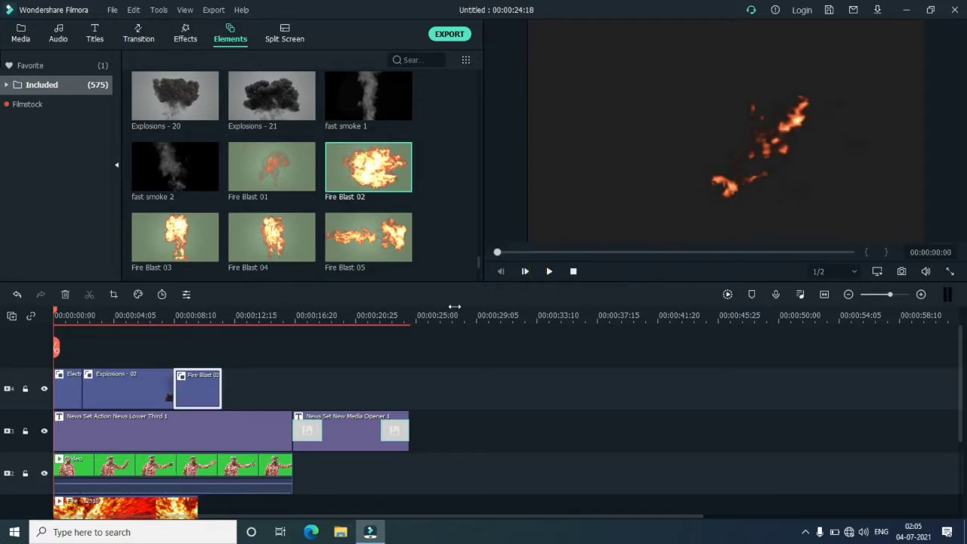
drag(499, 252, 602, 251)
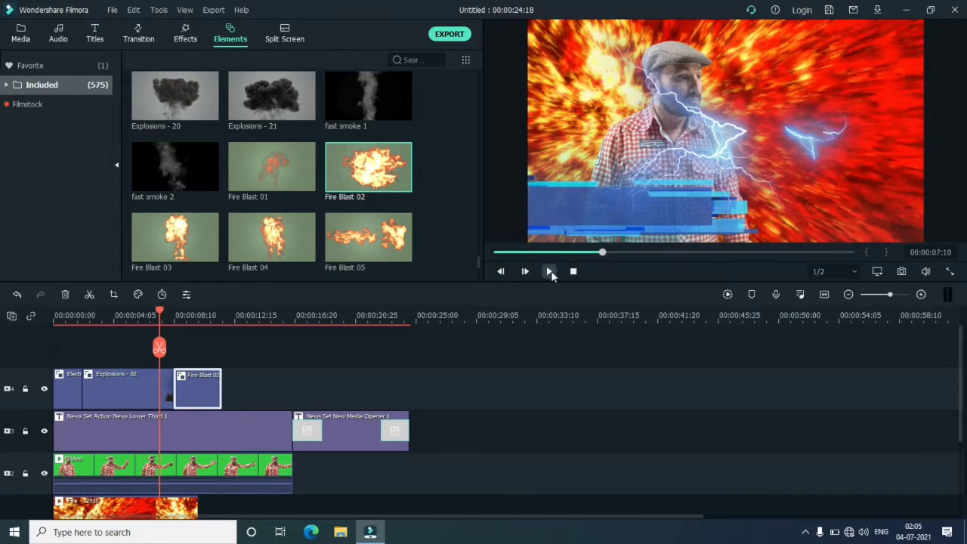
click(550, 272)
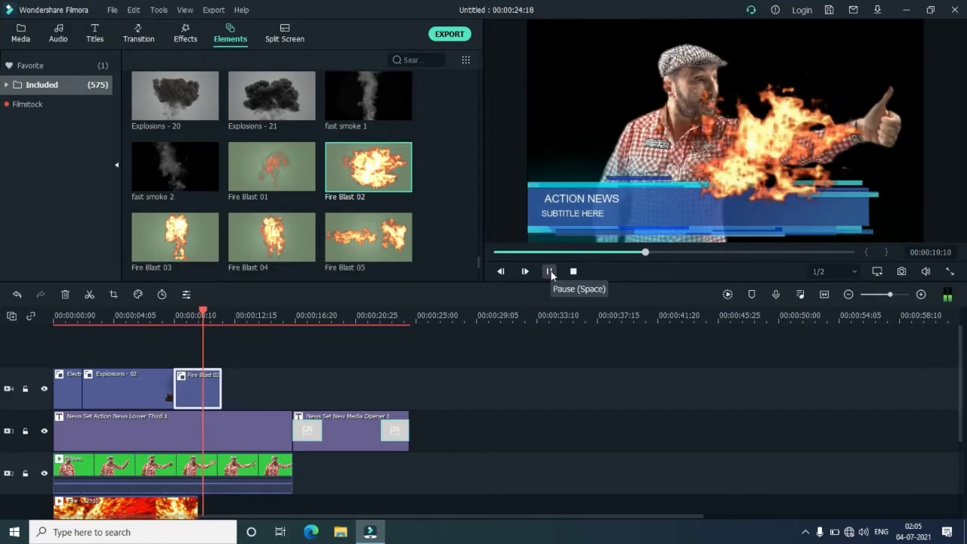
click(573, 271)
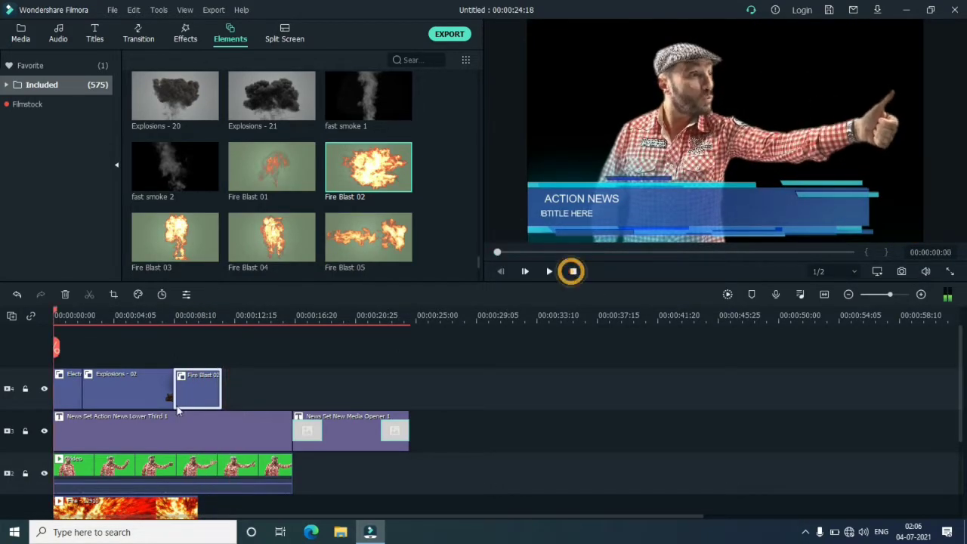
Delete the Fire Blast 02, Explosions - 02 and Electricity - 09 clips from track 4.
click(194, 389)
key(Delete)
click(125, 387)
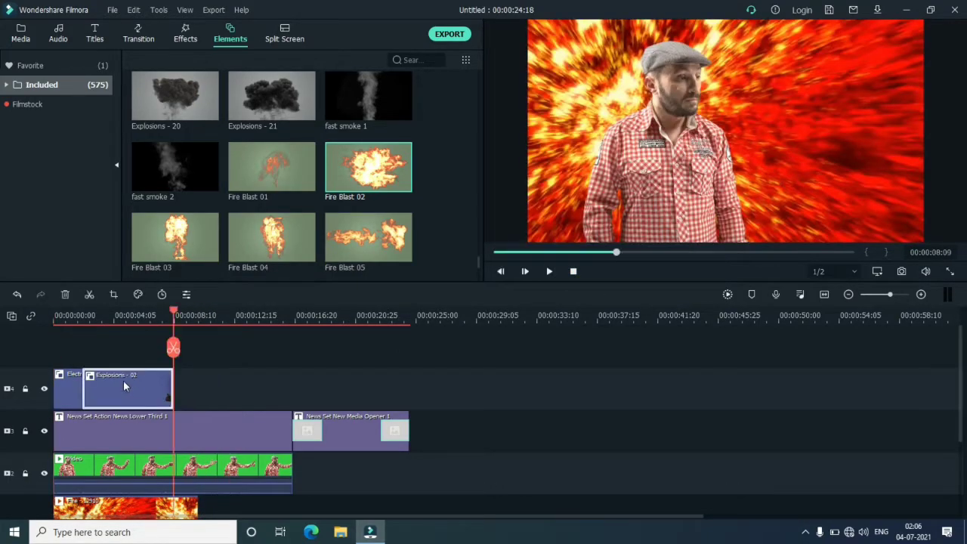
key(Delete)
click(74, 391)
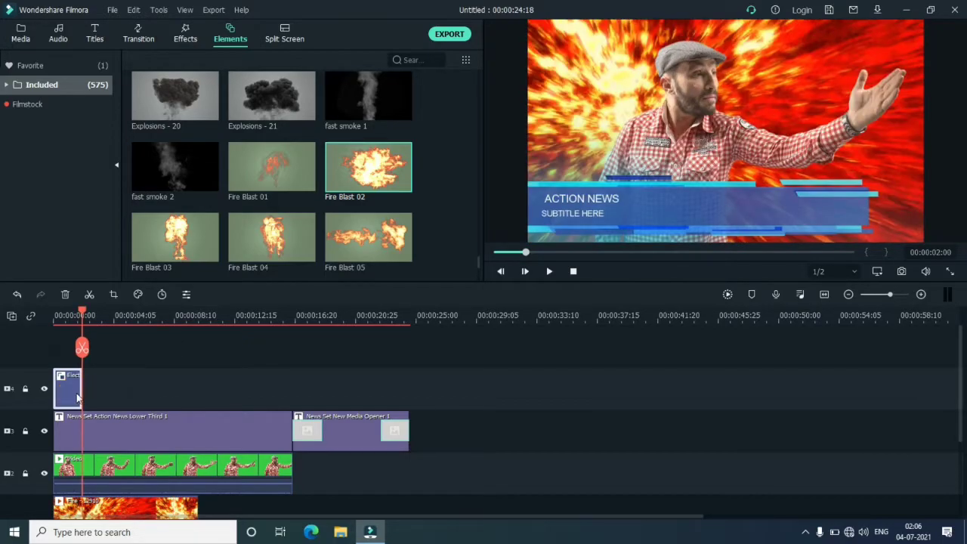
key(Delete)
Find the News Set Channel 7 elements, add the antenna one twice to track 4 and preview the concentric-circles one.
scroll(256, 237, down, 10)
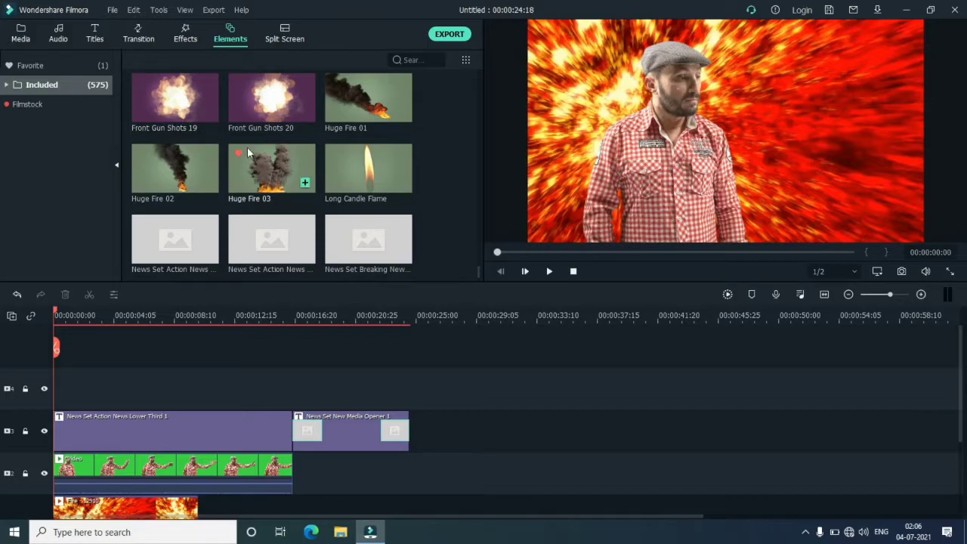
scroll(247, 151, down, 5)
click(266, 169)
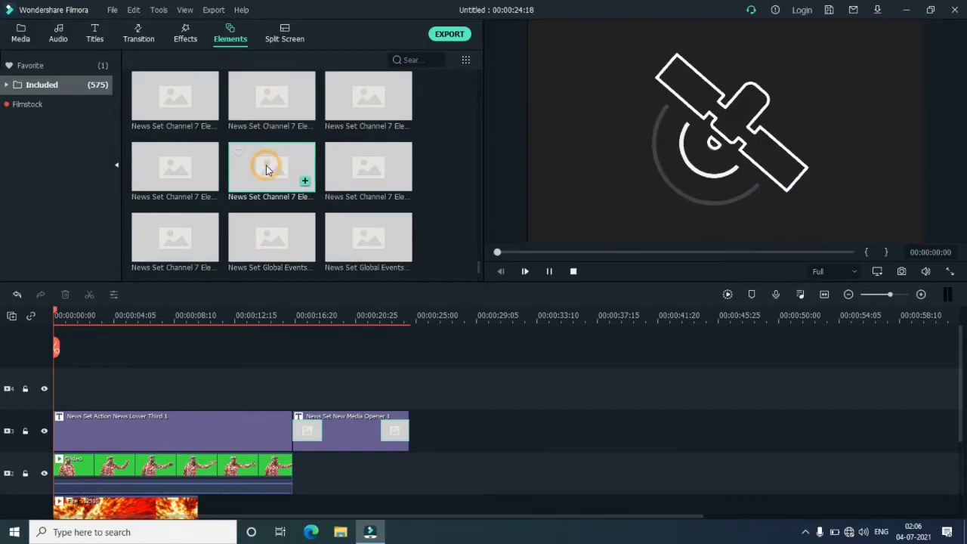
click(199, 176)
click(199, 175)
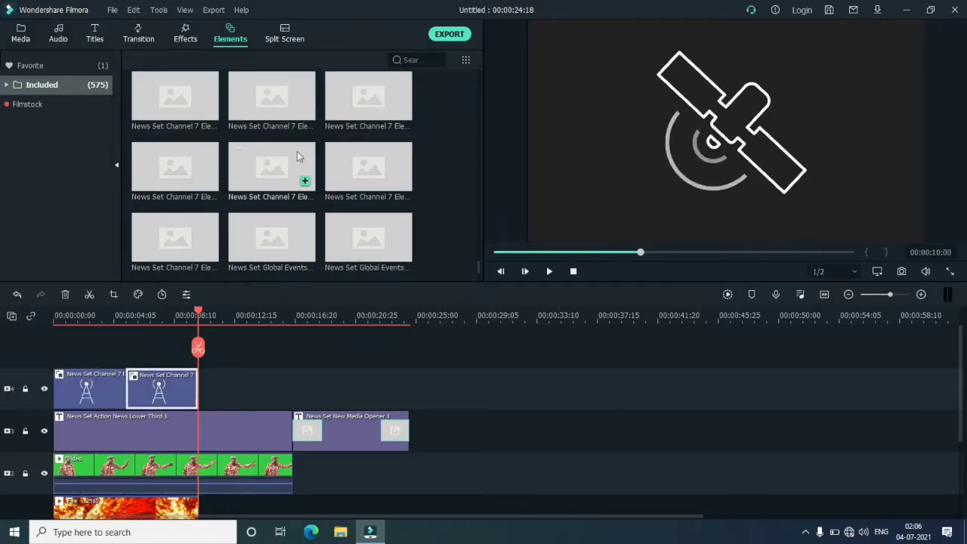
click(268, 112)
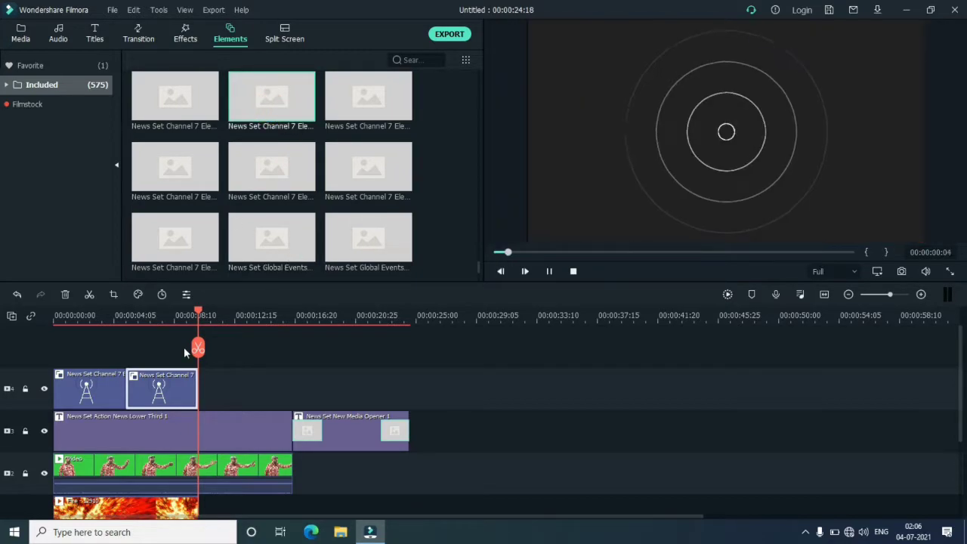
Delete both News Set Channel 7 antenna clips from track 4.
click(142, 393)
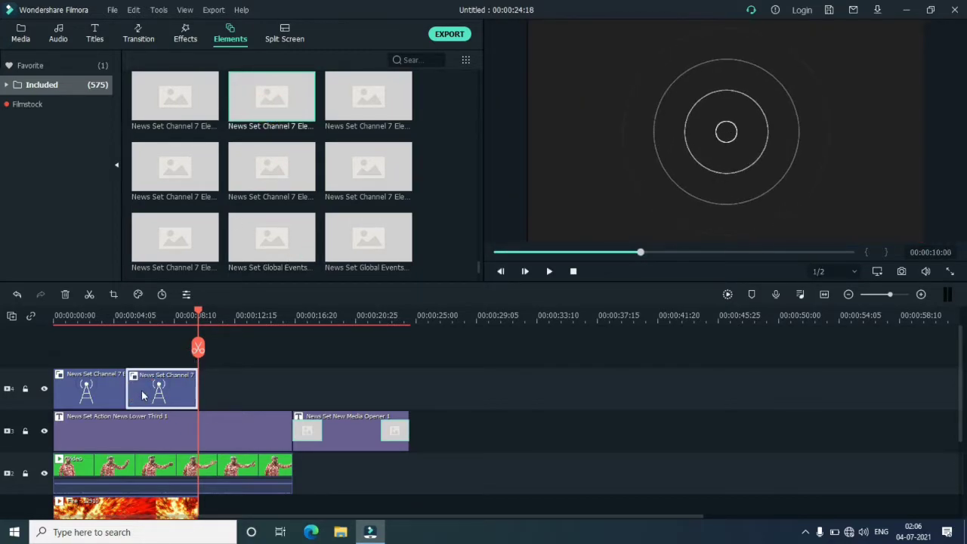
key(Delete)
click(107, 393)
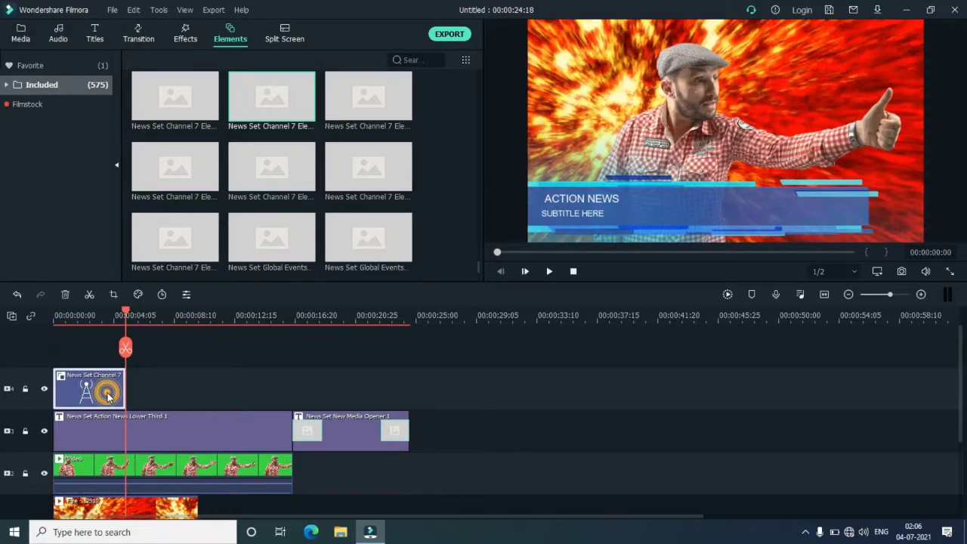
key(Delete)
Place the News Set Channel 7 concentric-circles element at the start of track 4 and play it back.
click(251, 161)
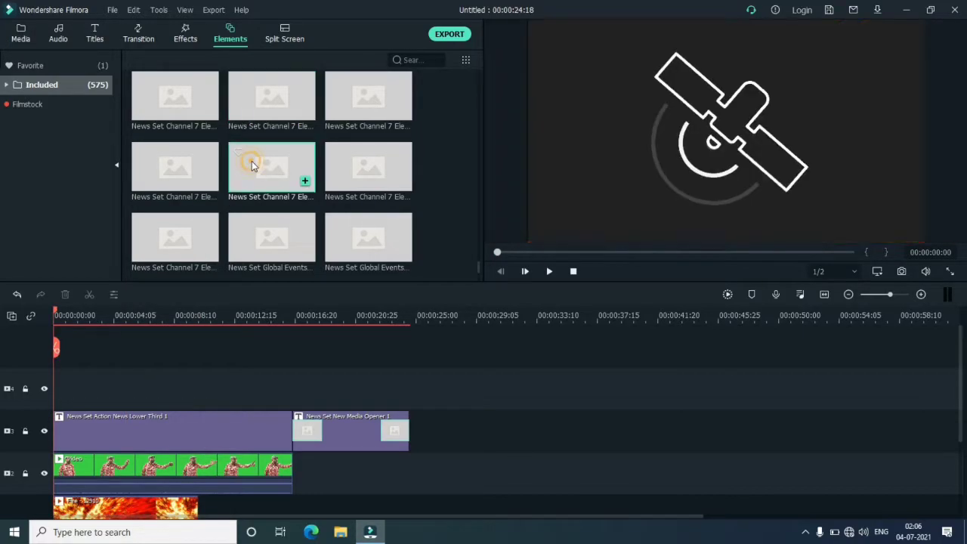
click(260, 106)
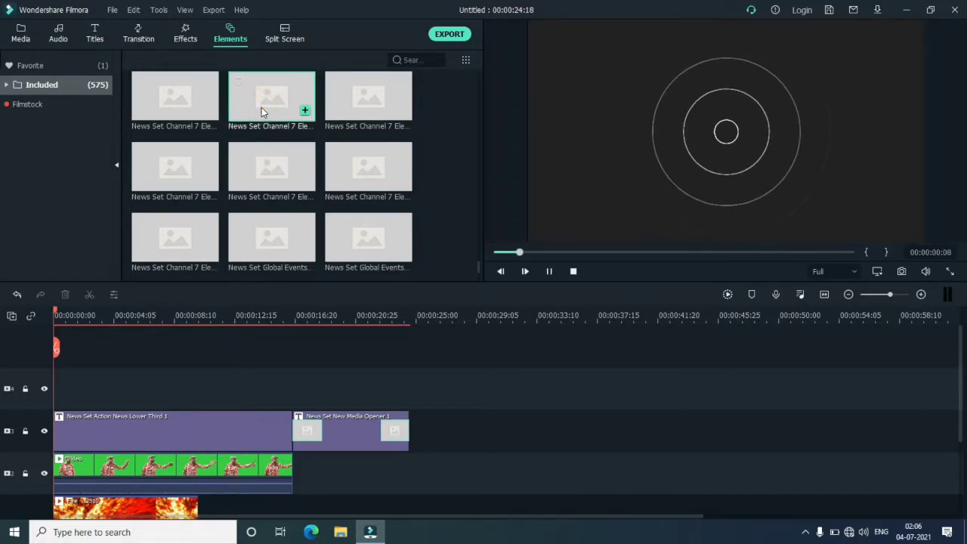
drag(263, 118, 68, 382)
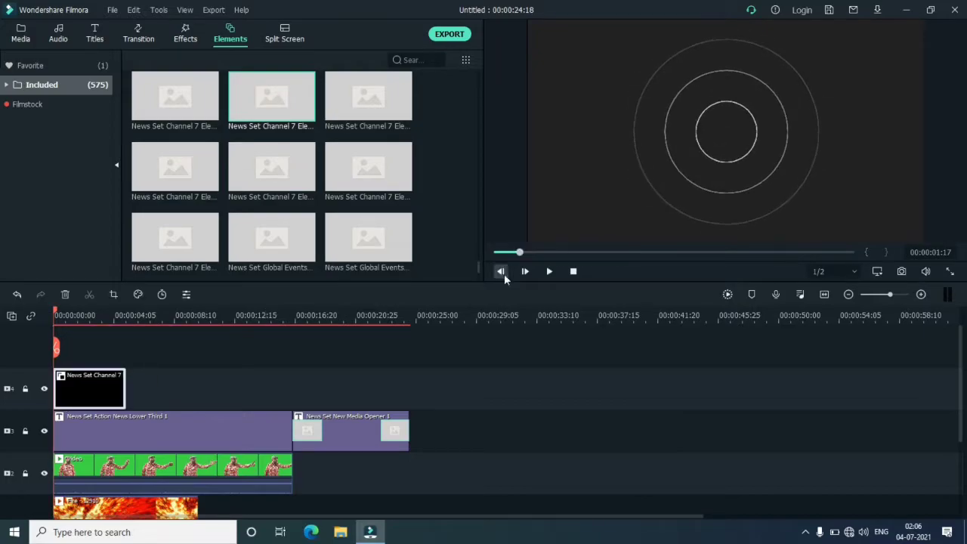
click(548, 272)
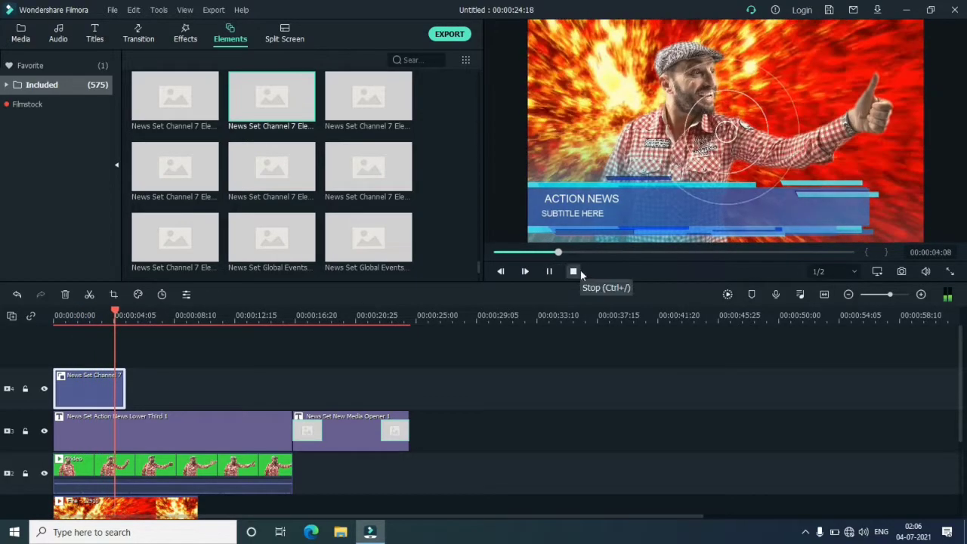
click(575, 271)
Find the Rain Effect 07 element, place it directly after the News Set Channel 7 clip on track 4 and play it.
scroll(373, 214, down, 3)
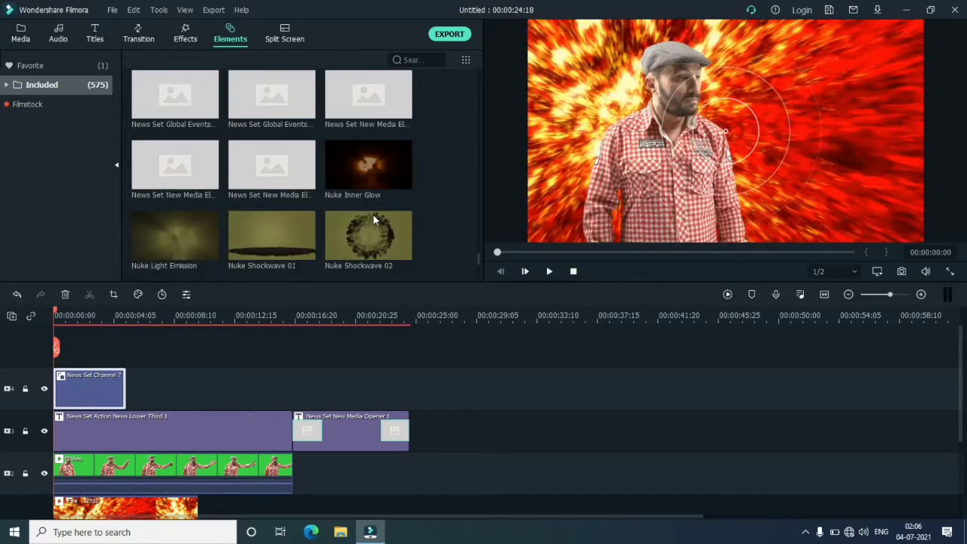
scroll(374, 216, down, 2)
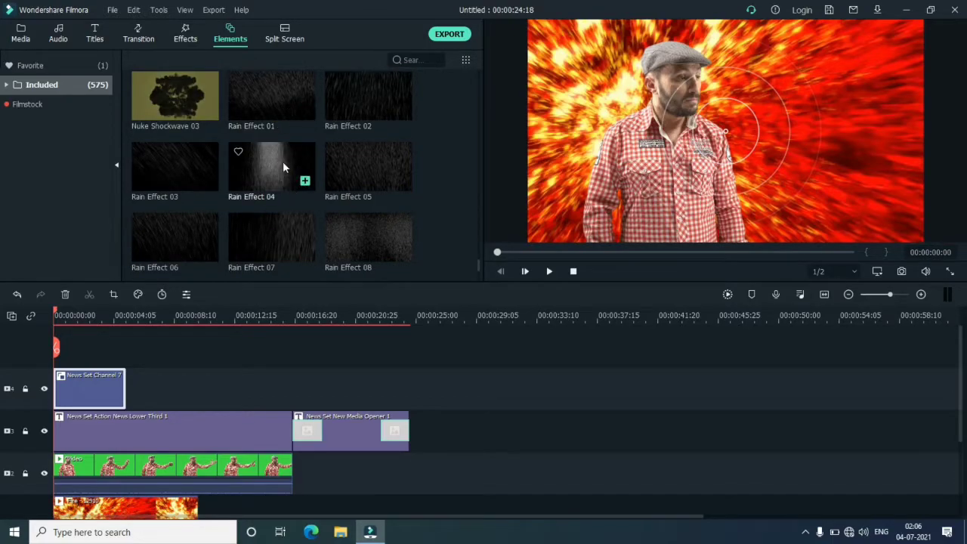
drag(276, 240, 128, 385)
drag(56, 348, 109, 347)
click(548, 271)
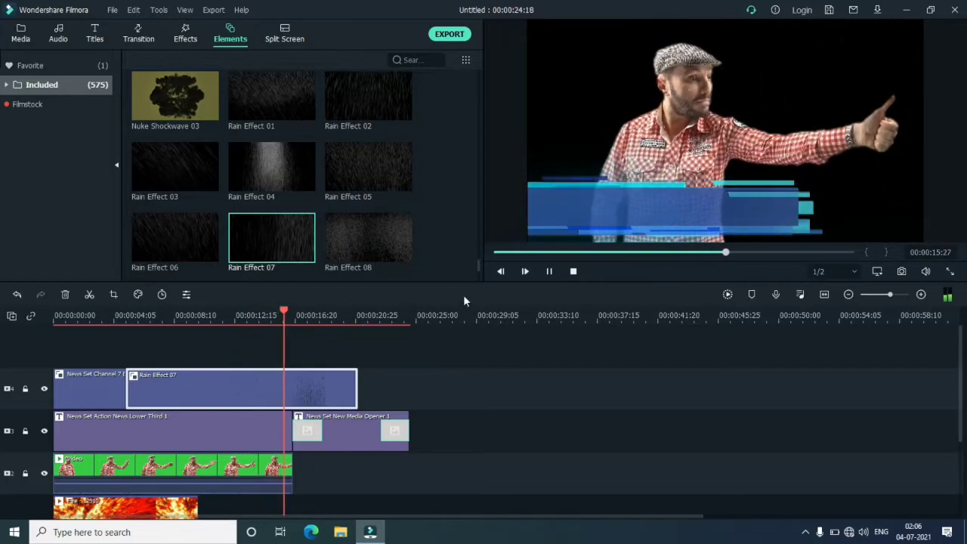
Pause the playback and delete the Rain Effect 07 clip from track 4.
click(550, 270)
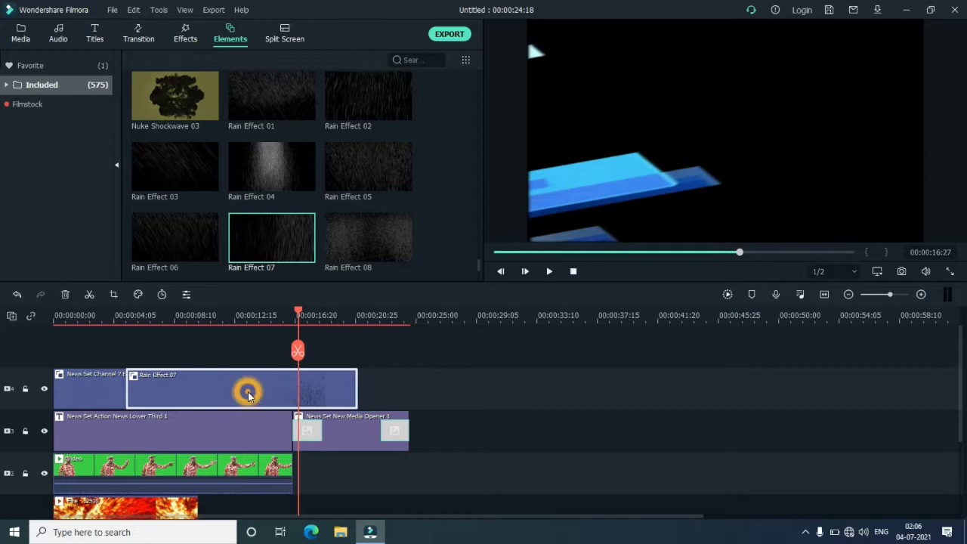
key(Delete)
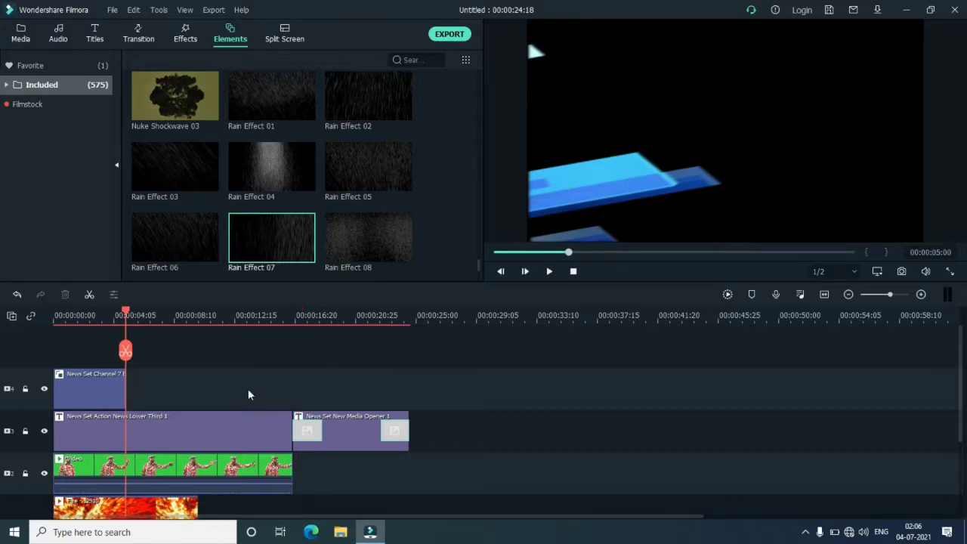
Preview the Rain Effect 03 and Rain Effect 01 elements.
click(182, 170)
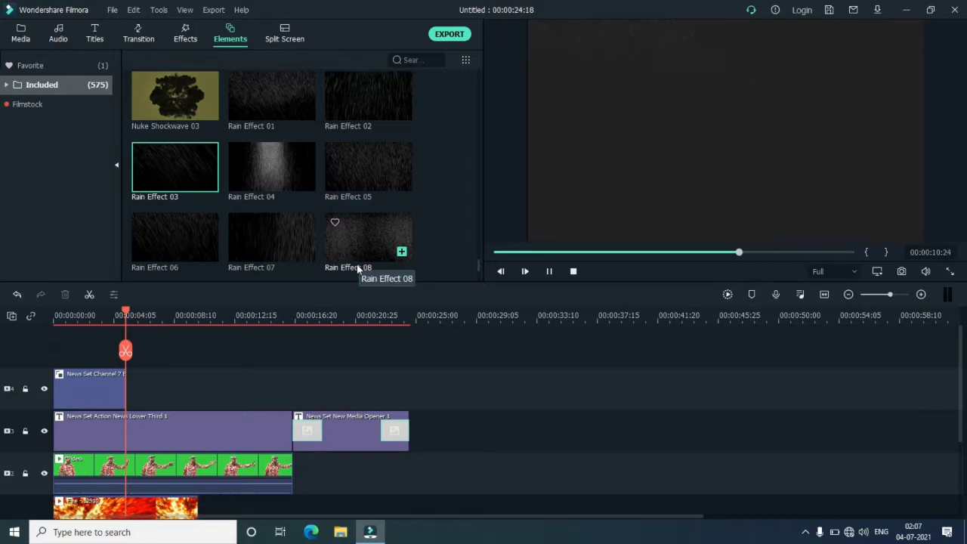
click(573, 272)
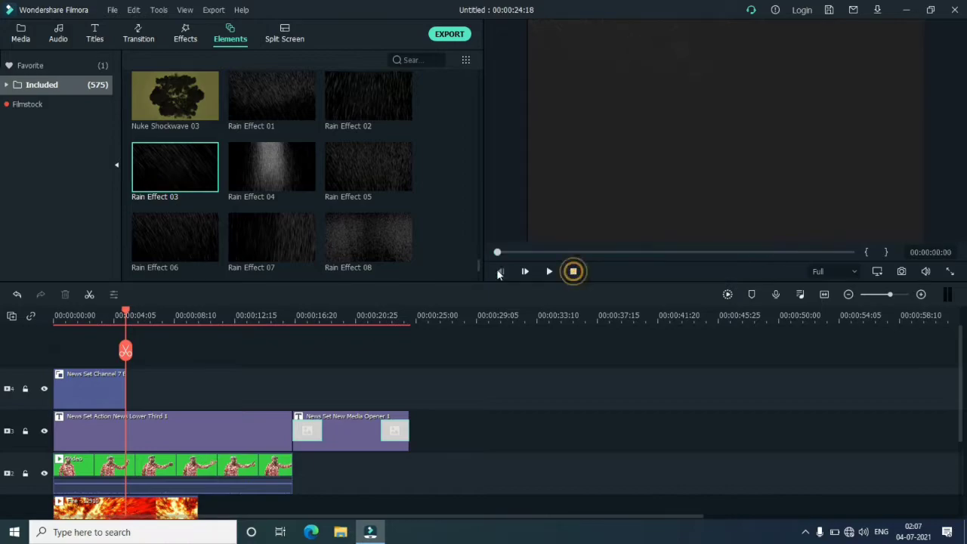
click(293, 104)
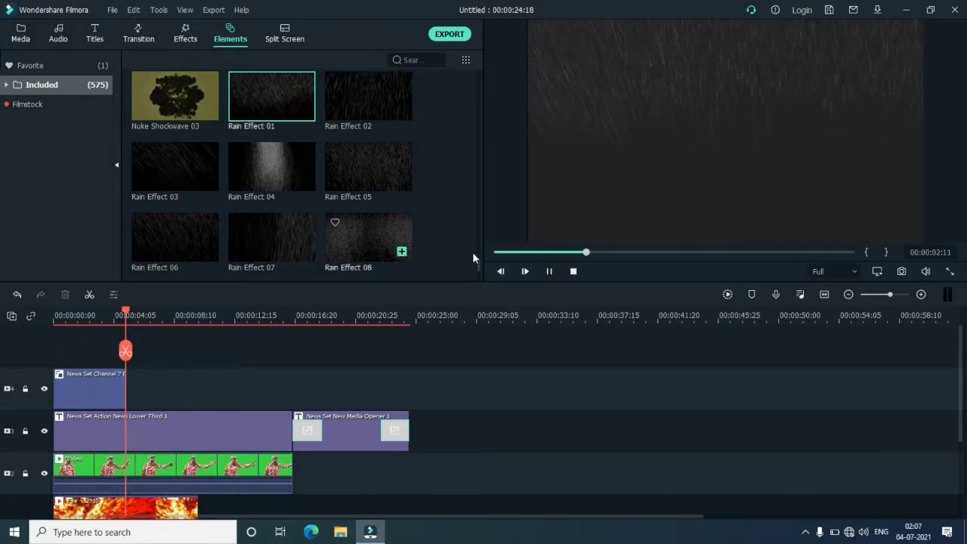
click(573, 271)
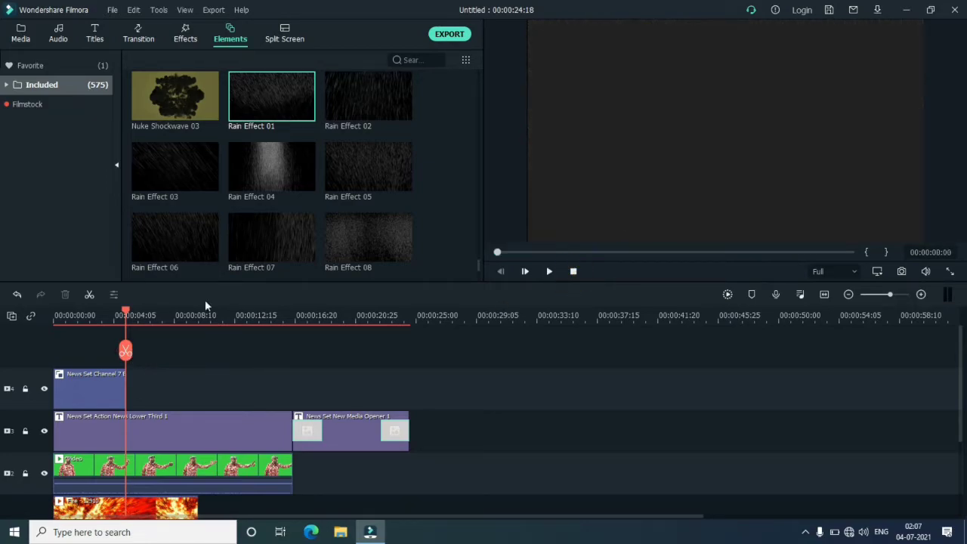
Place the Rain Effect 01 element directly after the News Set Channel 7 clip on track 4, play it and stop the playback.
drag(284, 218, 133, 395)
click(551, 273)
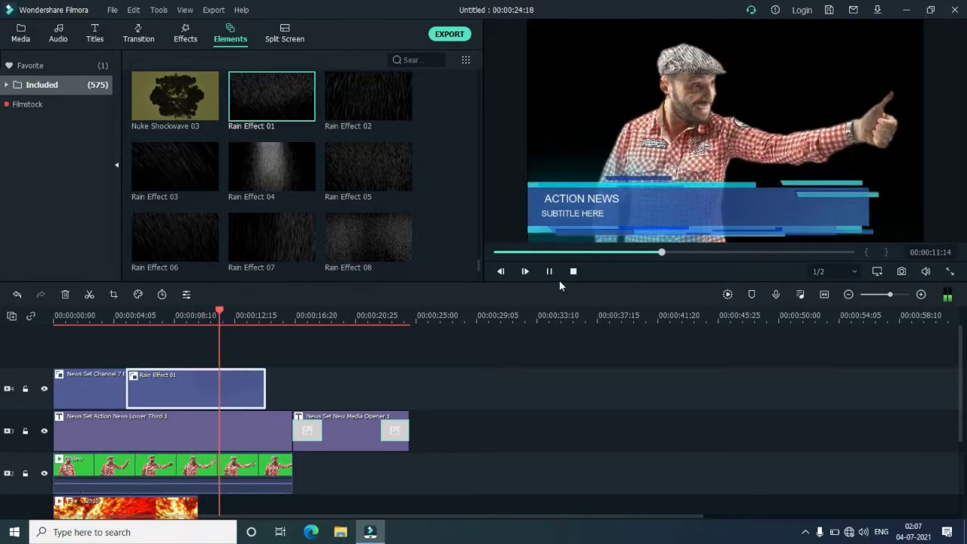
click(568, 275)
Delete the Rain Effect 01 and News Set Channel 7 clips from track 4.
click(218, 386)
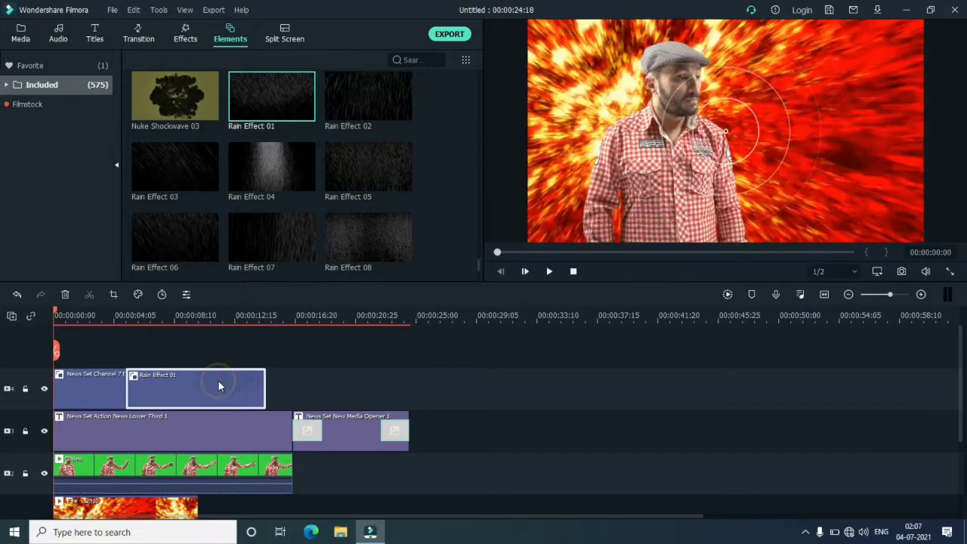
key(Delete)
click(110, 389)
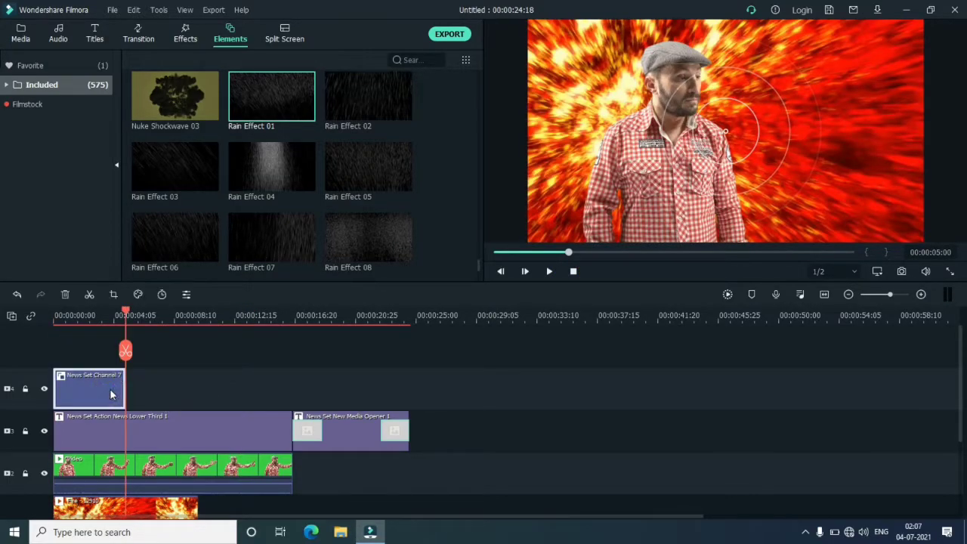
key(Delete)
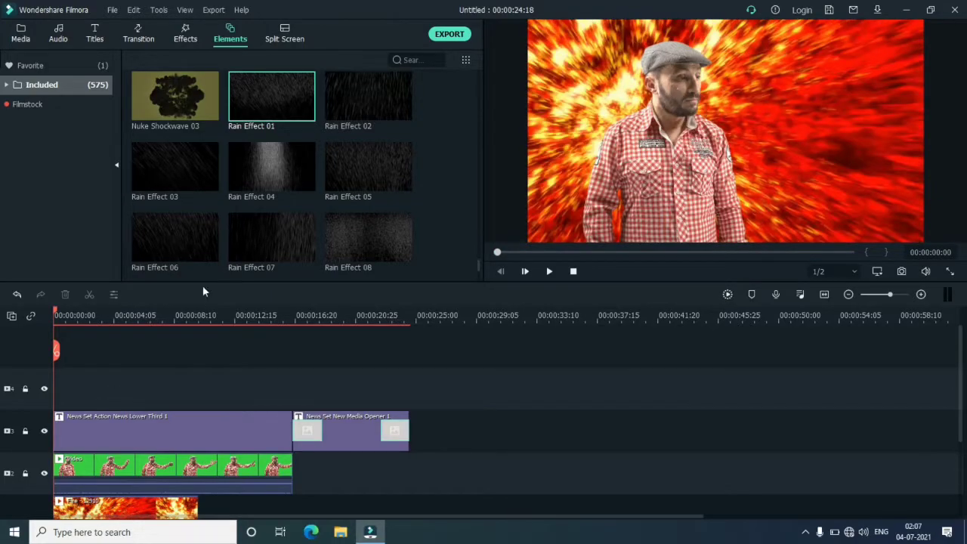
Find the Shockwave elements and preview Shockwave 7, 10, 13, 14 and 9.
scroll(221, 230, down, 8)
scroll(222, 229, down, 4)
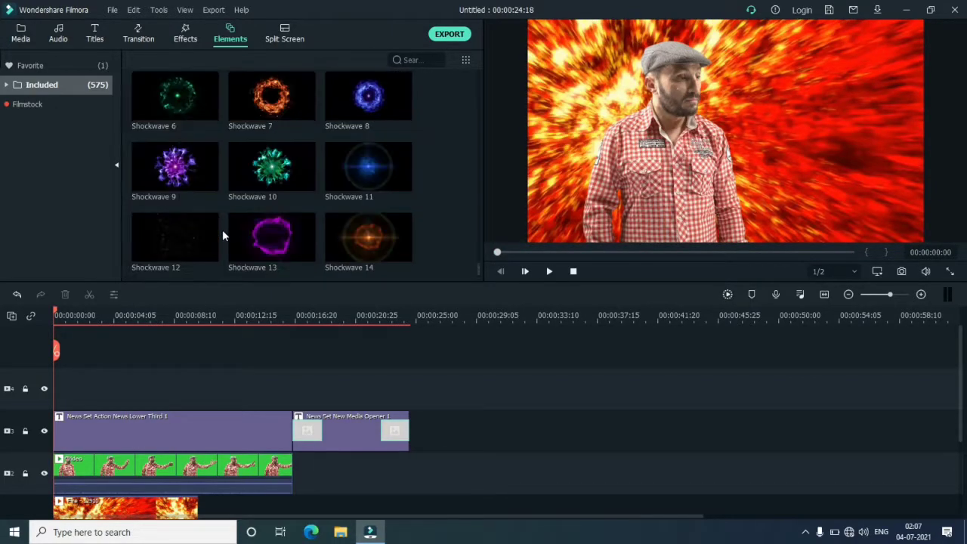
click(271, 106)
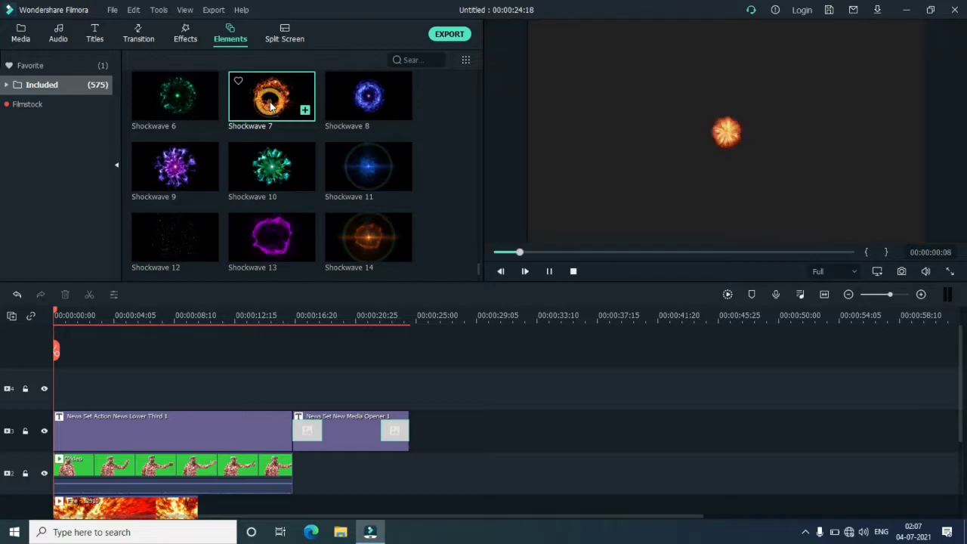
click(271, 180)
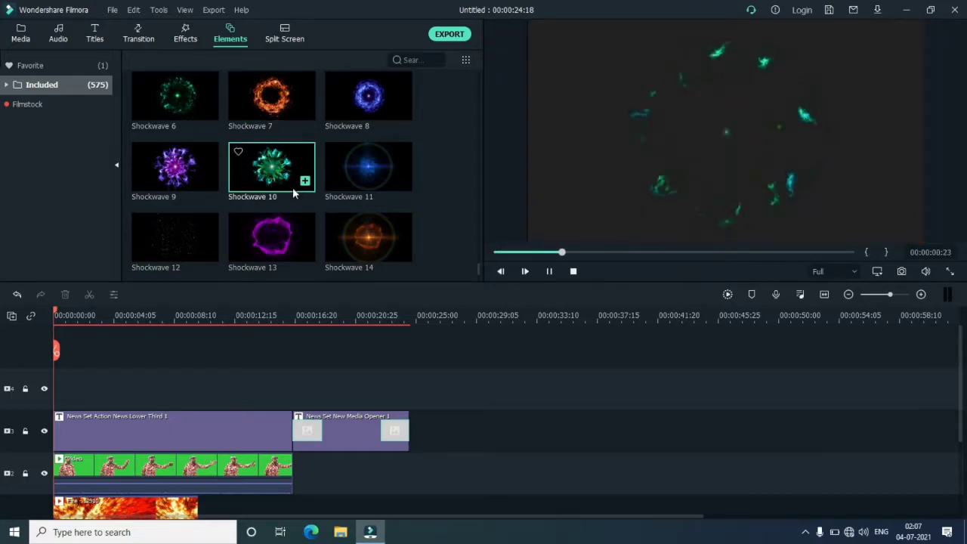
click(278, 229)
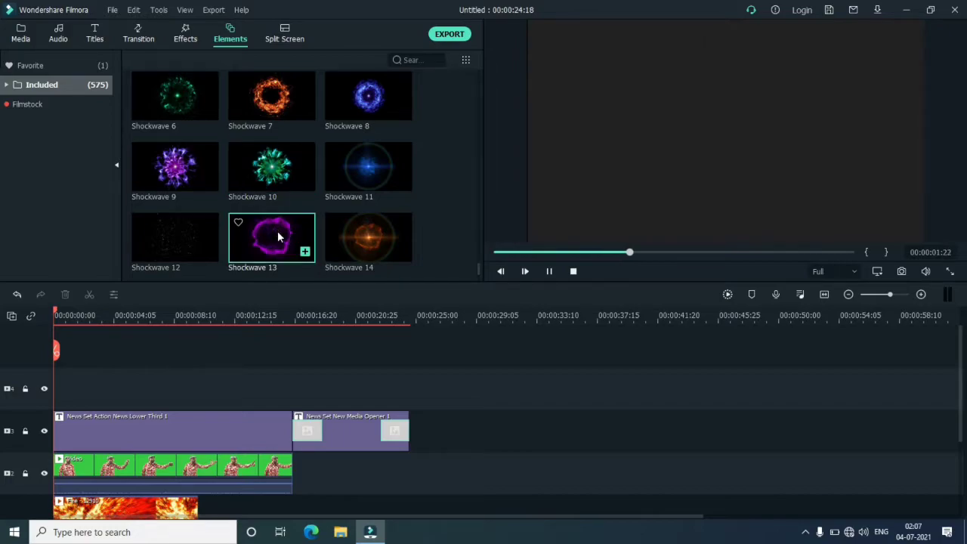
click(370, 246)
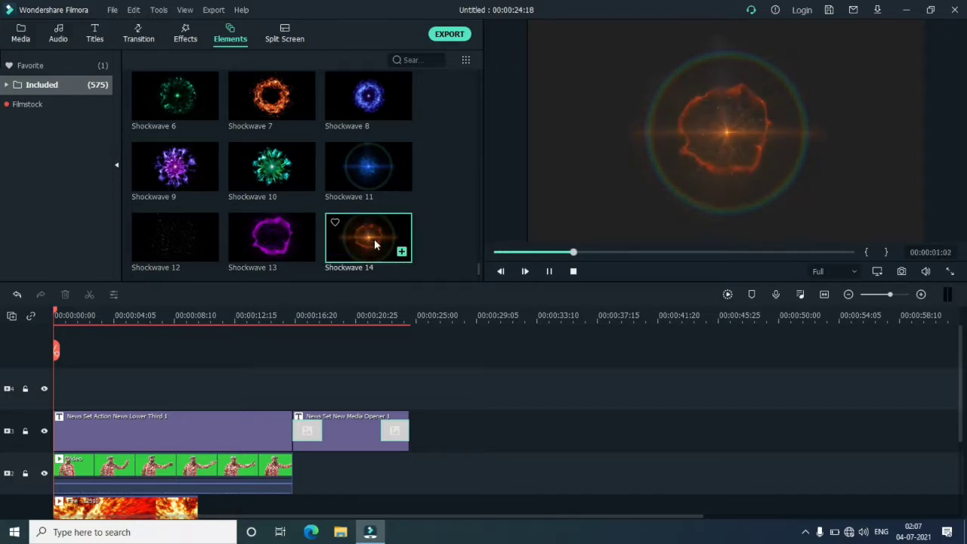
click(174, 158)
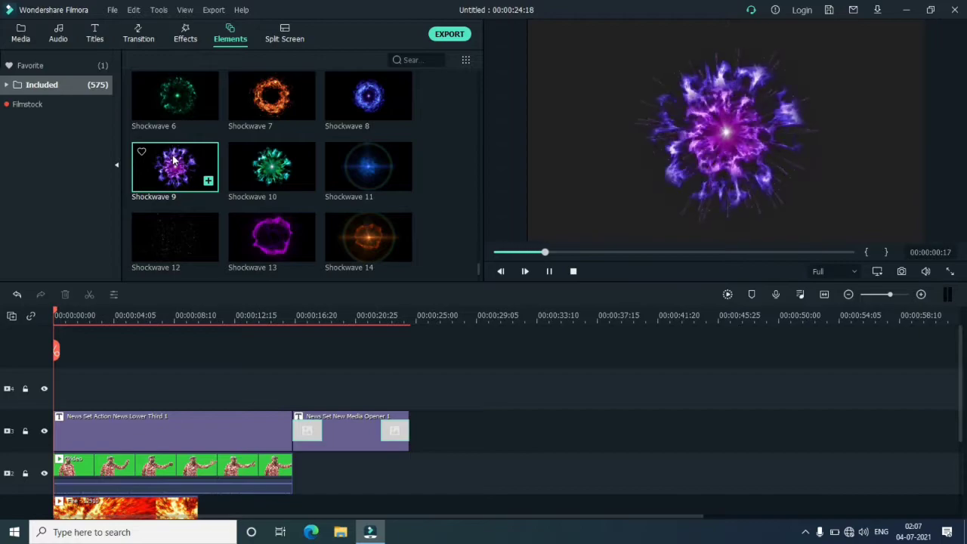
click(360, 246)
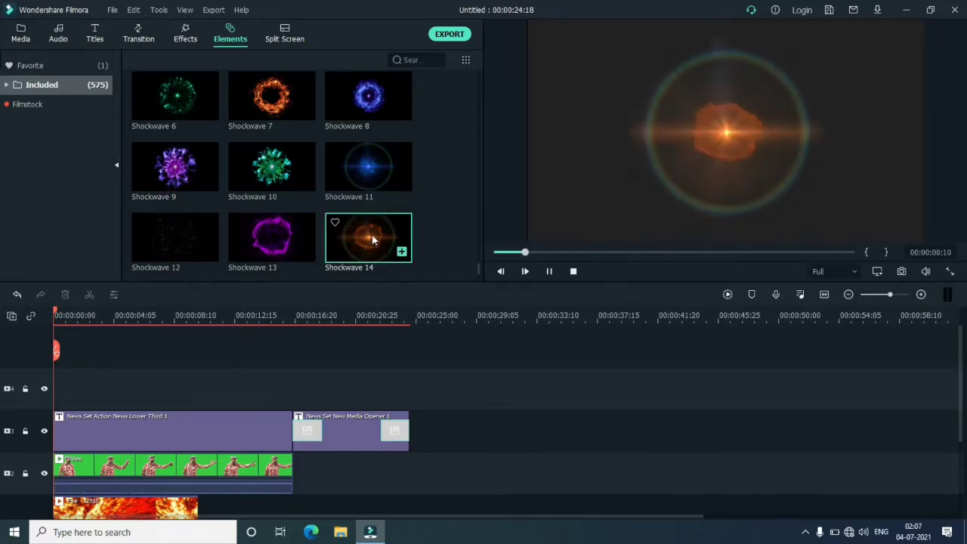
Place the Shockwave 14 element at the start of track 4, play it and pause the playback.
drag(361, 245, 59, 398)
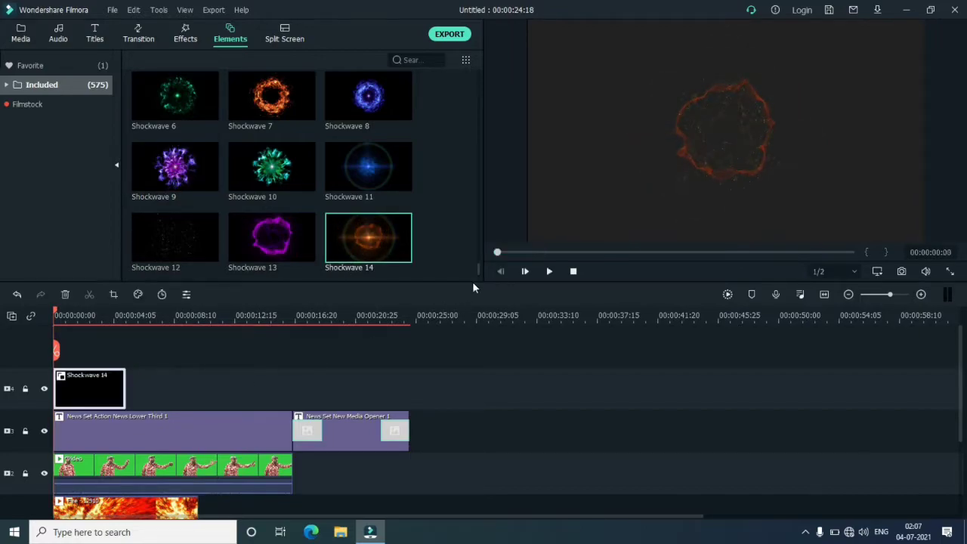
click(550, 274)
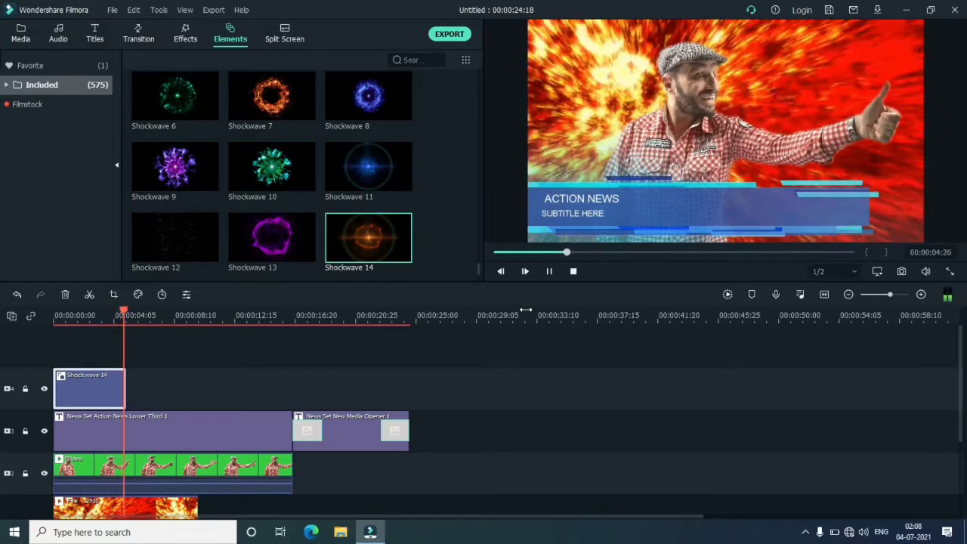
key(space)
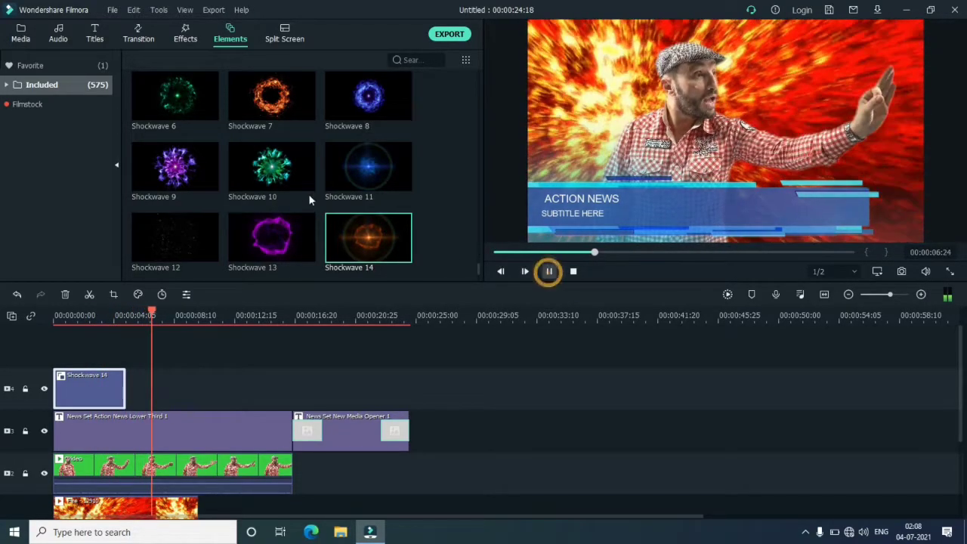
Place the Shockwave 10 element directly after Shockwave 14 on track 4 and play that section back.
drag(279, 171, 163, 386)
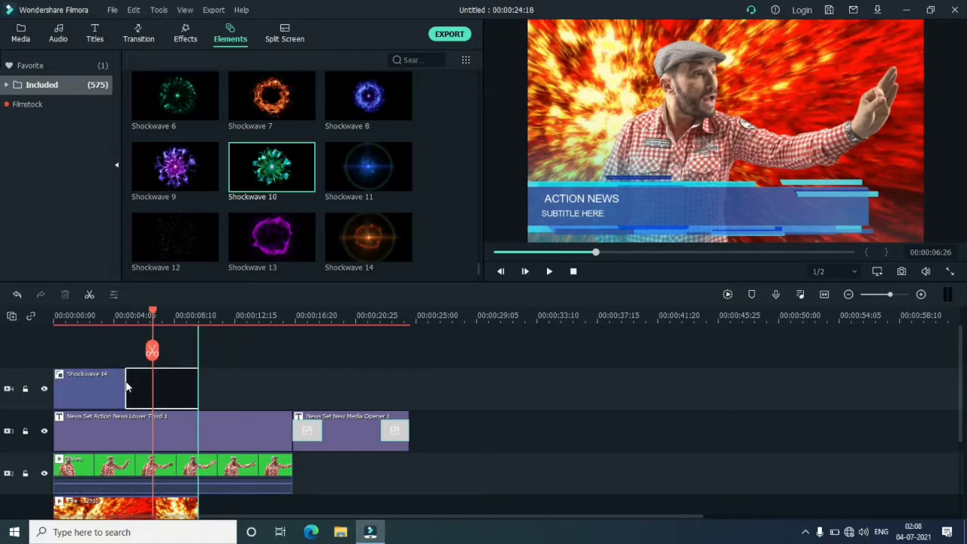
click(551, 272)
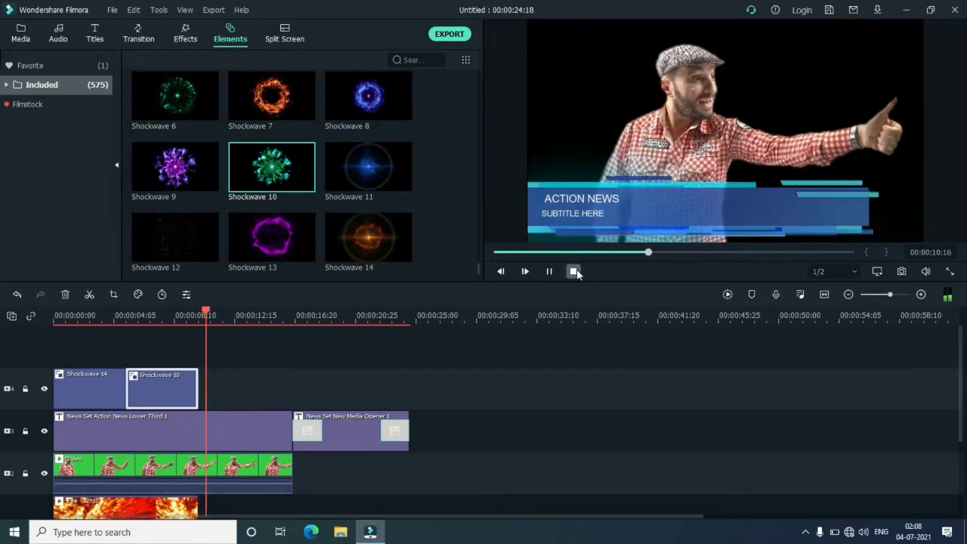
click(573, 272)
drag(55, 350, 125, 355)
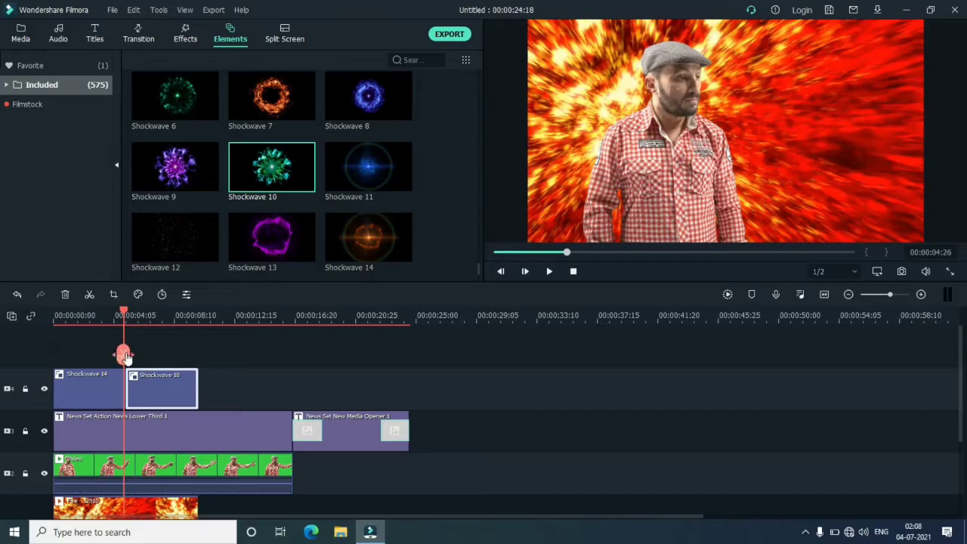
click(551, 272)
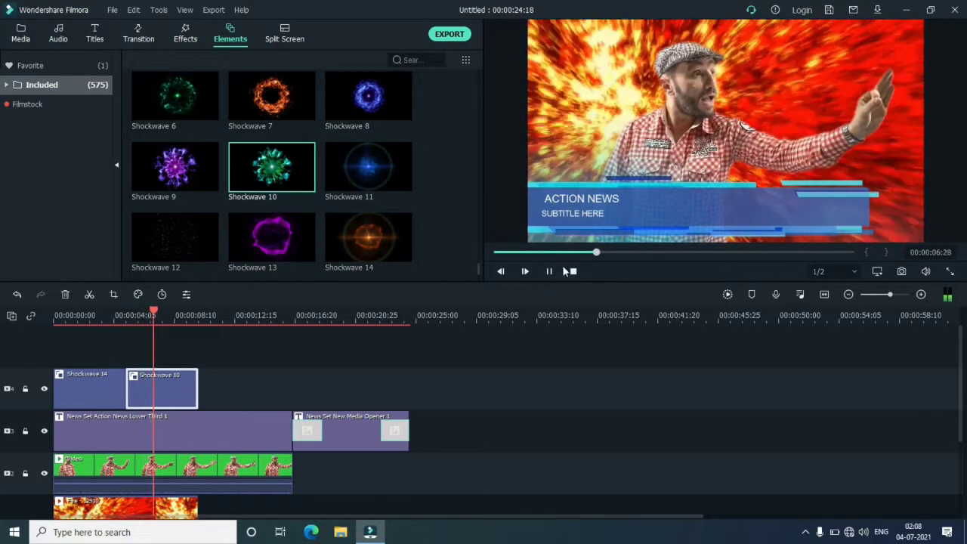
click(573, 272)
Find the Suppressed Gun Shots 04 element, preview it and place it directly after Shockwave 10 on track 4.
scroll(336, 225, down, 10)
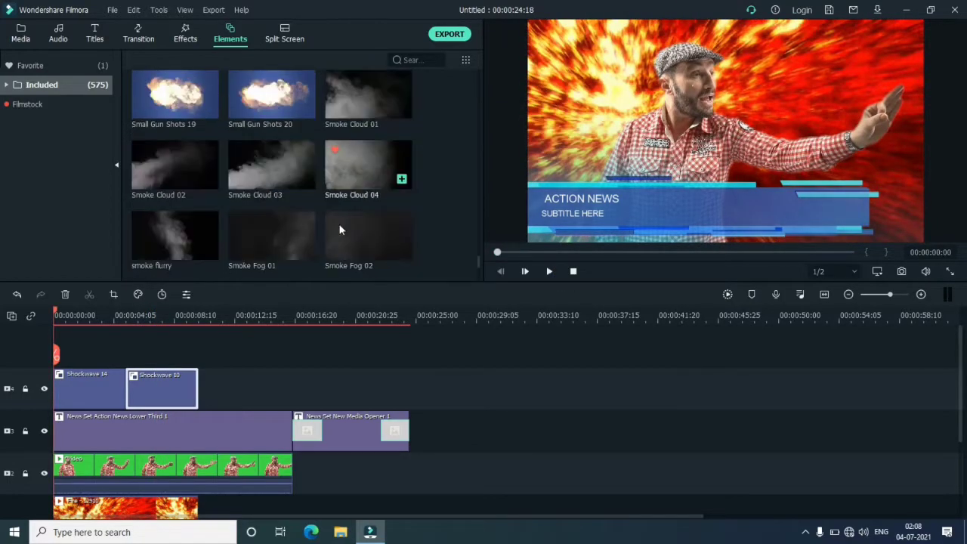
scroll(341, 227, down, 4)
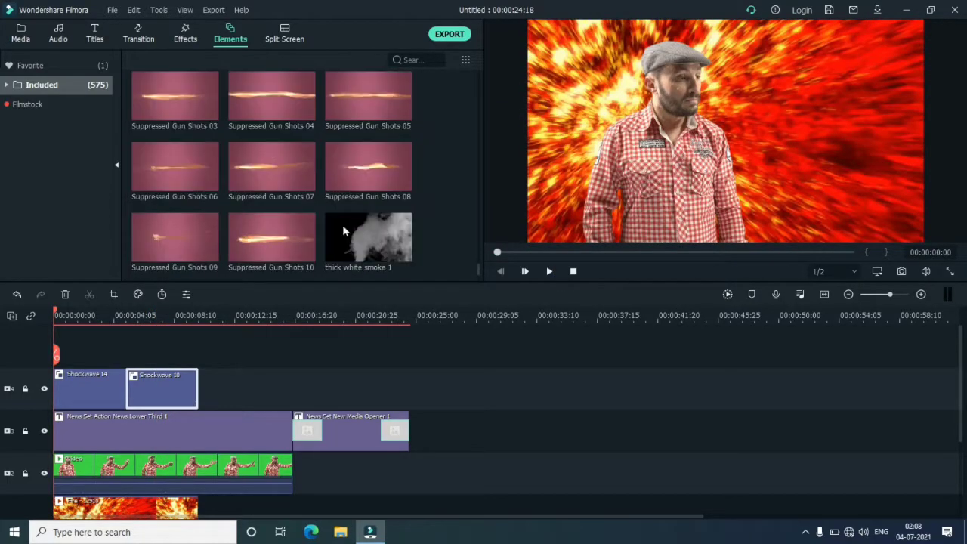
double_click(272, 110)
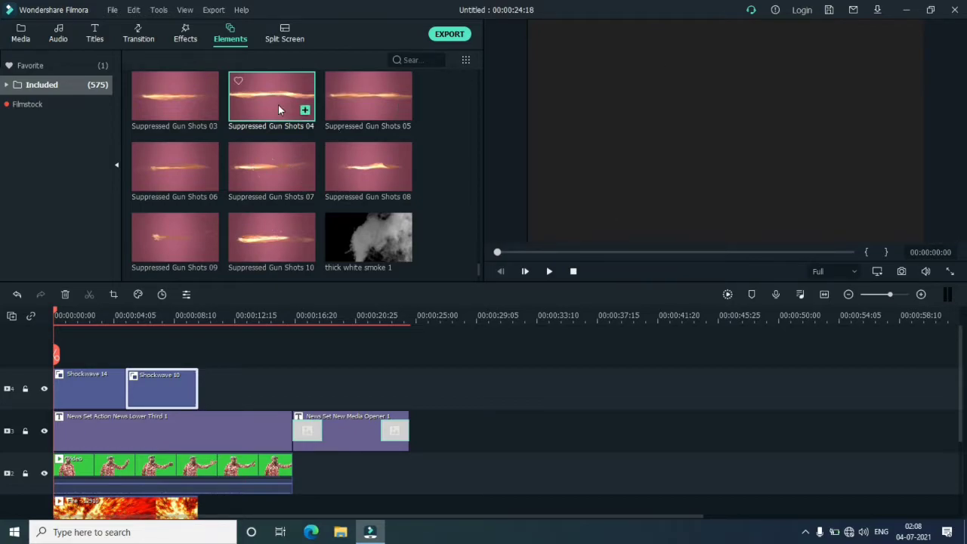
drag(288, 161, 204, 387)
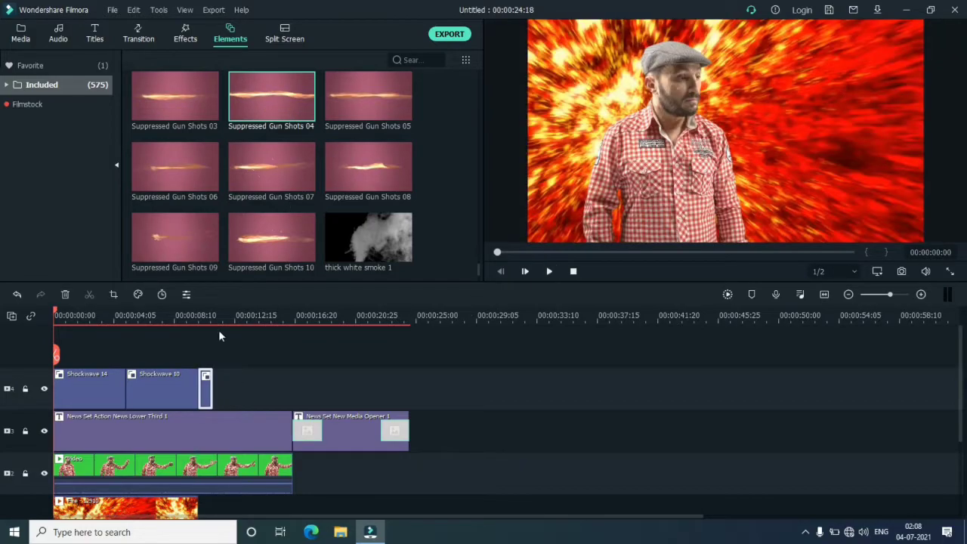
Play the timeline from about 9 seconds to check the gun shot element, and stop the playback.
drag(95, 358, 183, 363)
click(550, 272)
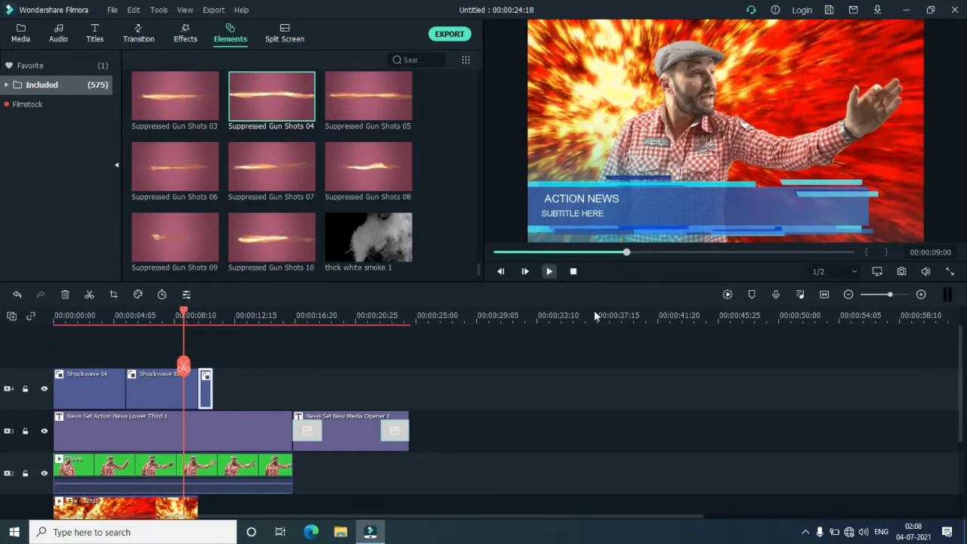
key(space)
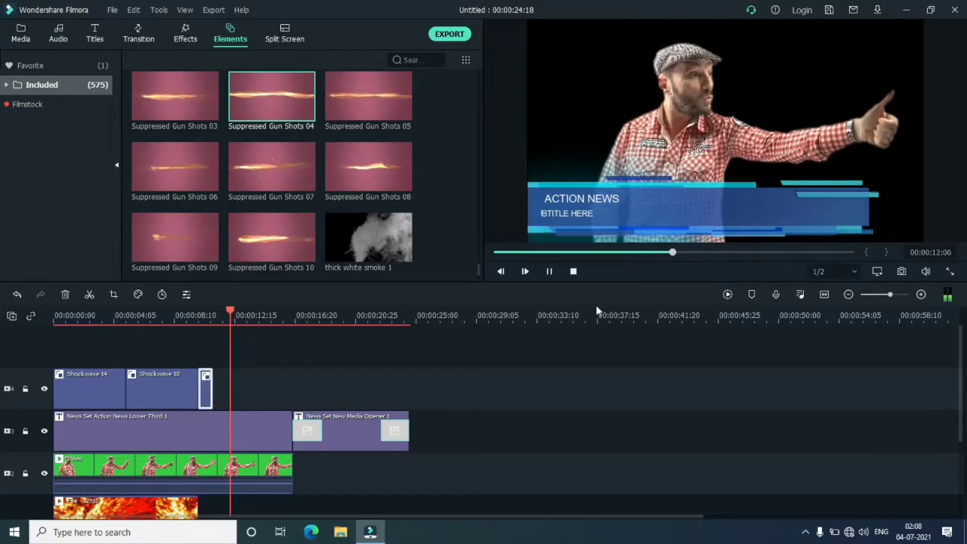
click(573, 272)
Browse the remaining elements and preview Technoscience Pack Element 21 and several other Technoscience Pack elements.
scroll(359, 220, down, 10)
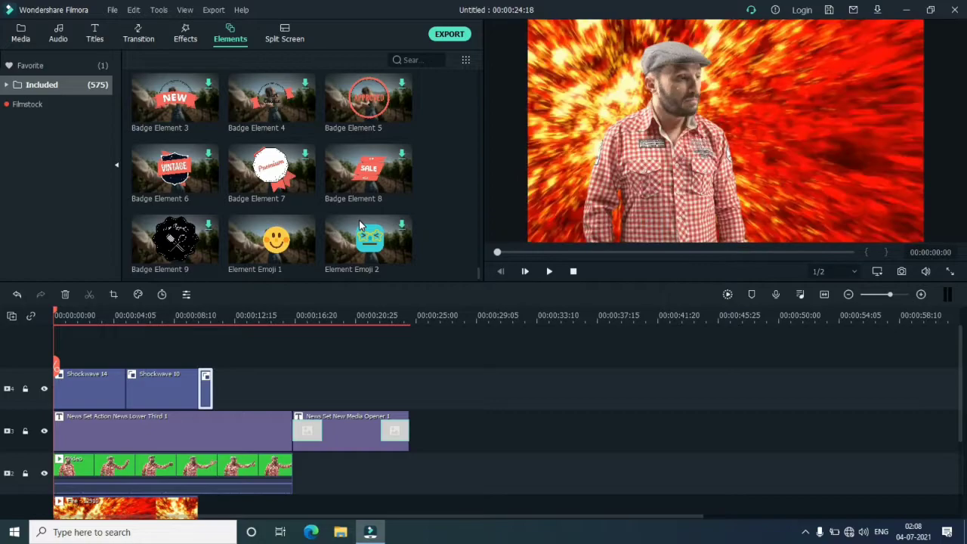
scroll(359, 220, down, 15)
scroll(364, 224, down, 15)
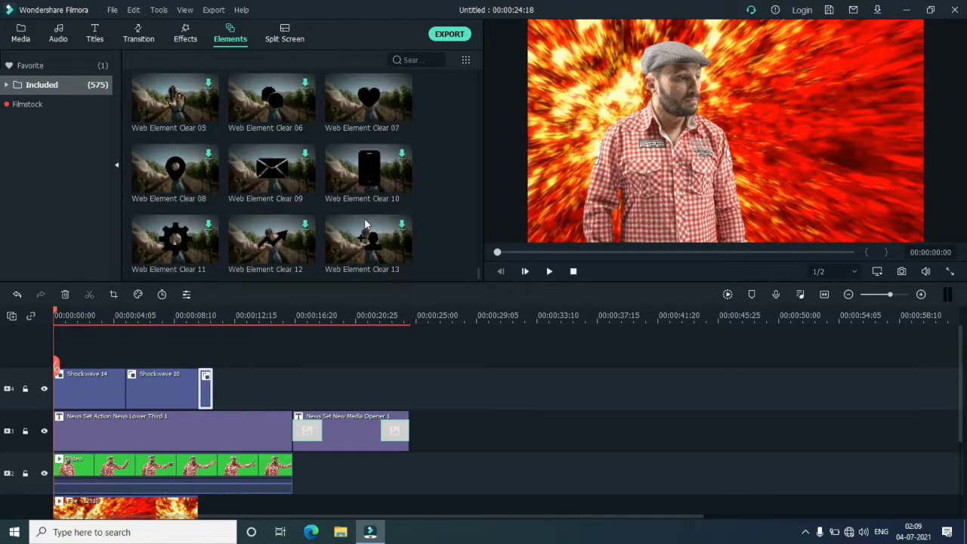
scroll(365, 220, down, 5)
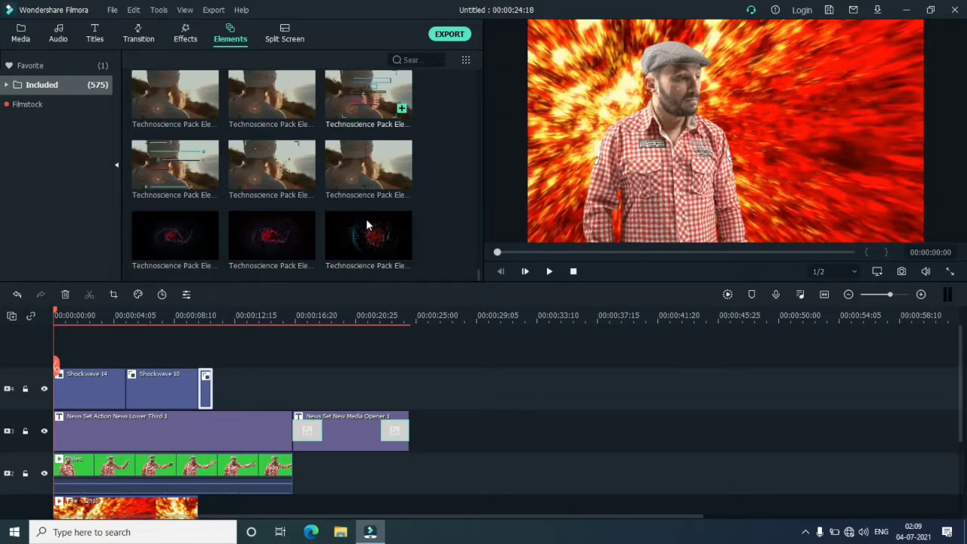
mouse_move(344, 242)
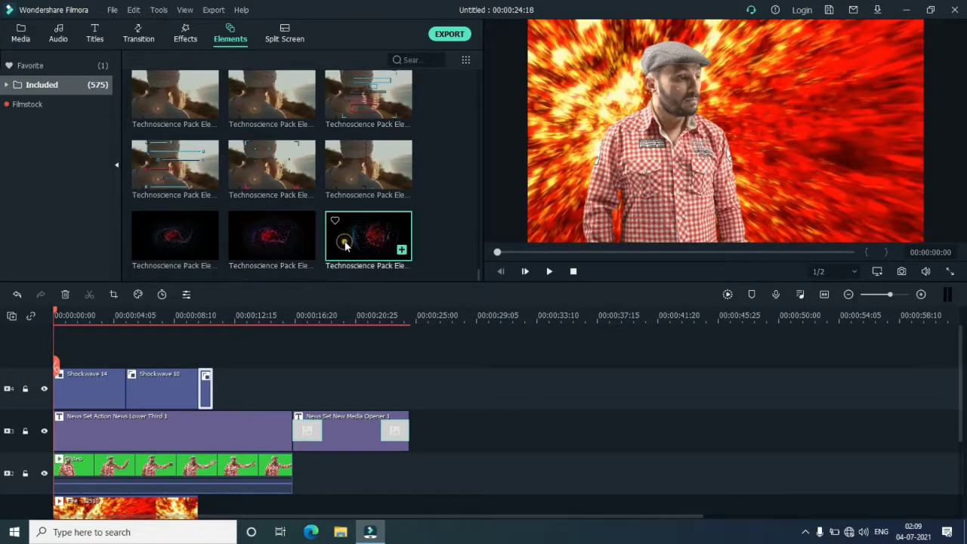
double_click(385, 243)
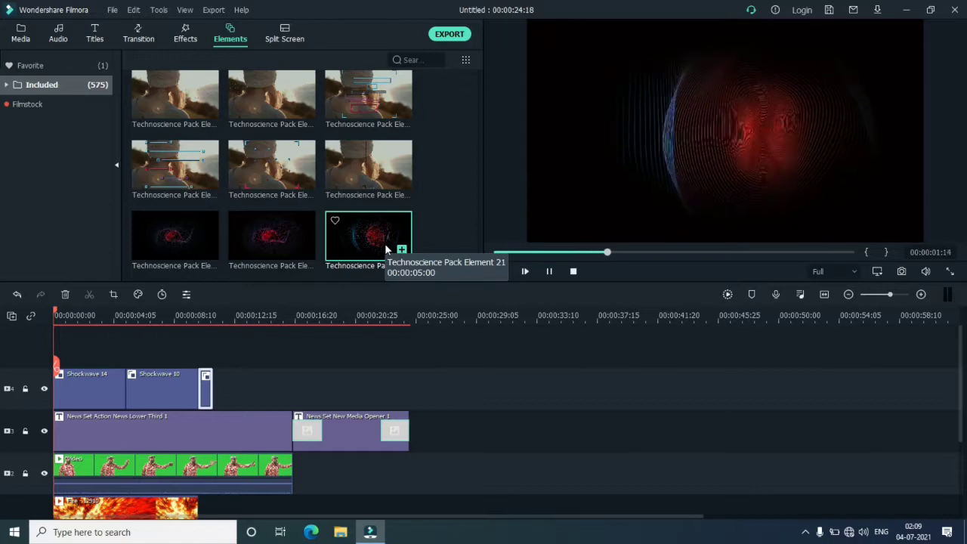
double_click(204, 237)
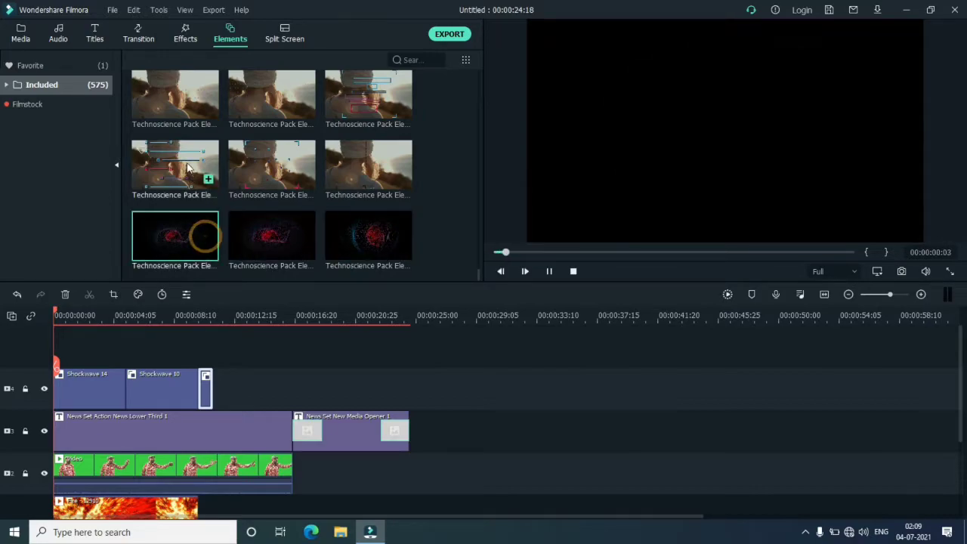
double_click(189, 168)
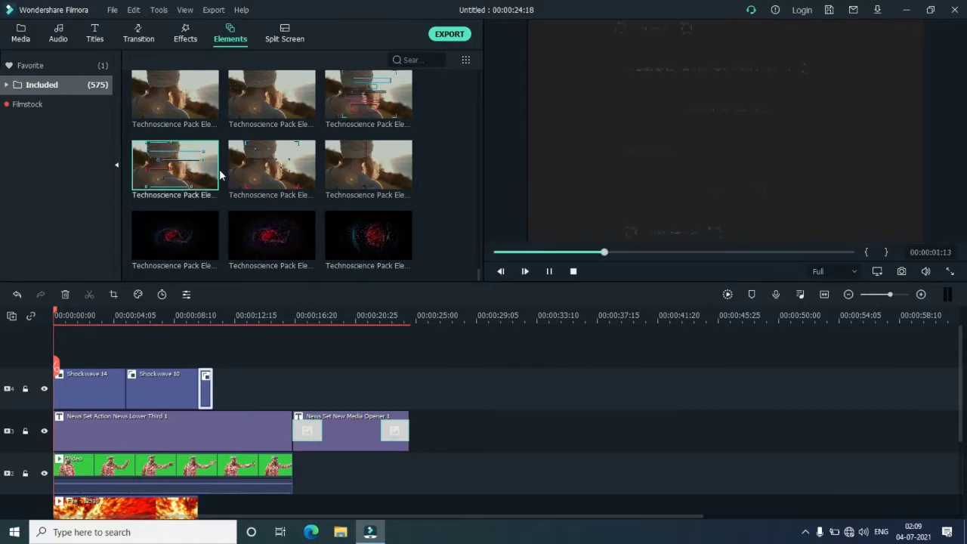
click(358, 175)
scroll(359, 175, down, 5)
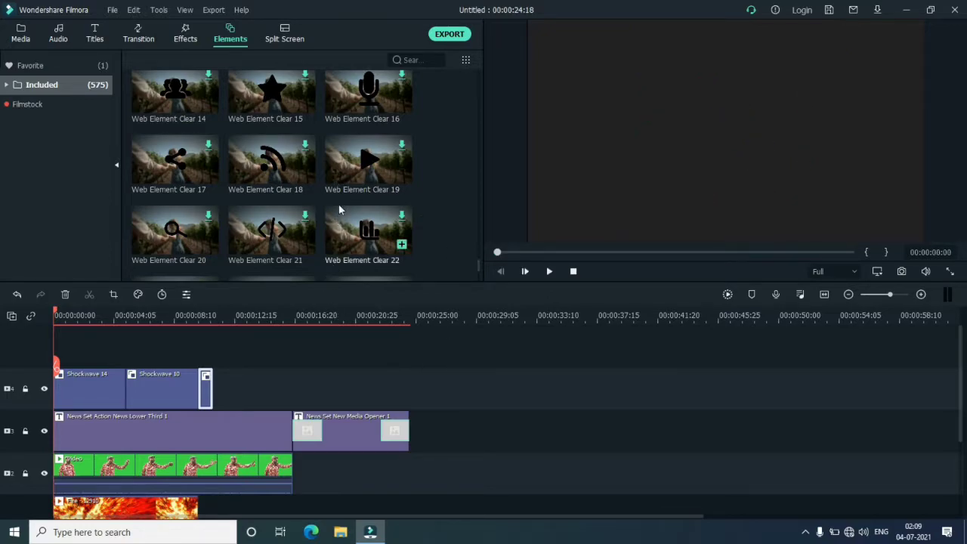
Browse the included split screen layouts.
click(274, 43)
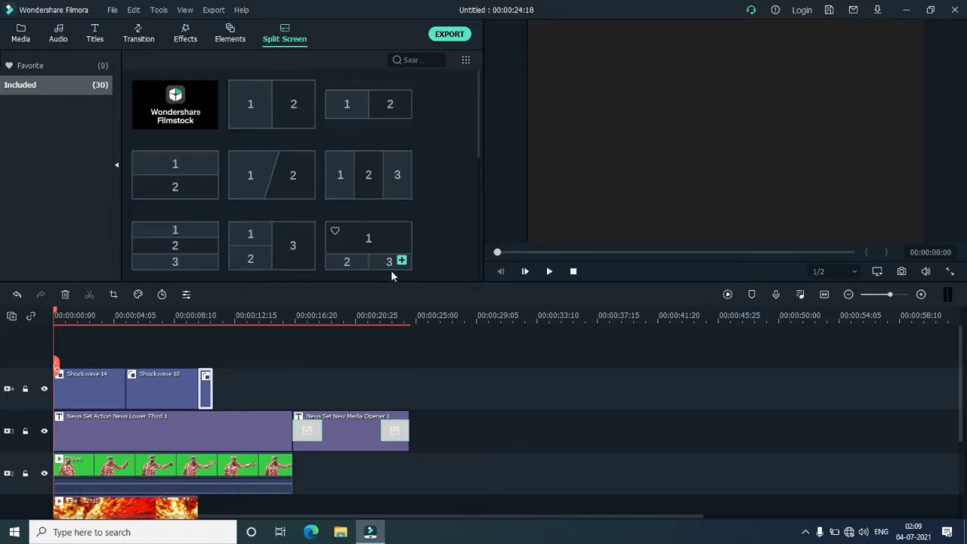
scroll(289, 194, down, 5)
scroll(291, 197, up, 5)
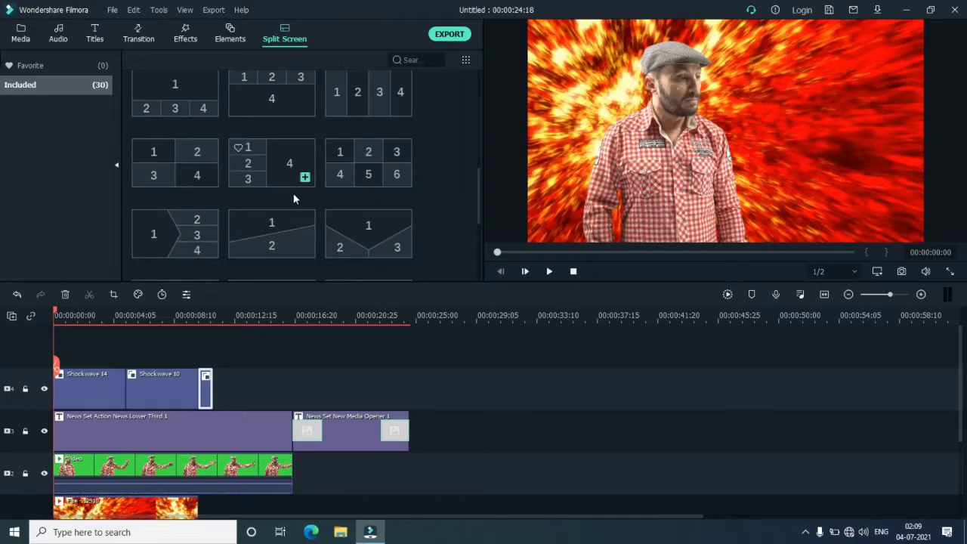
click(113, 10)
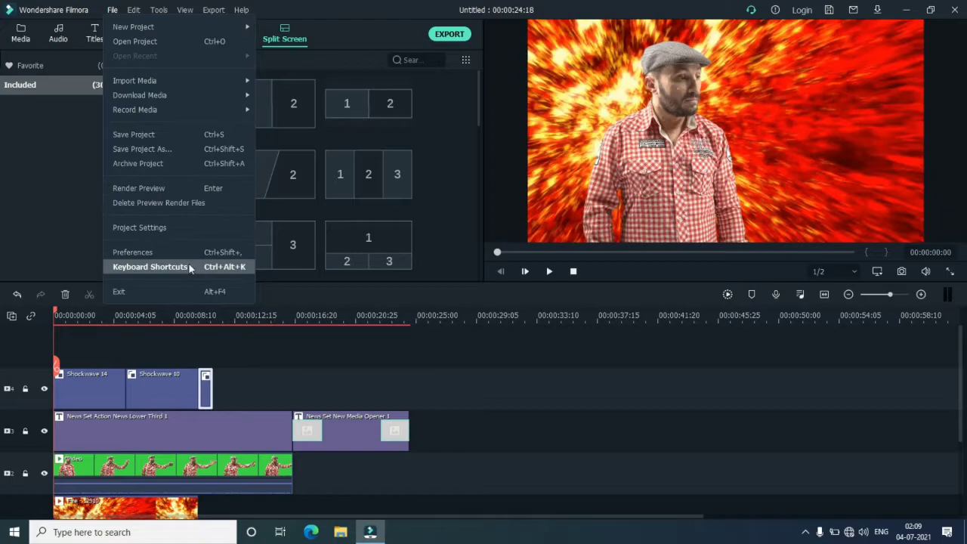
mouse_move(136, 9)
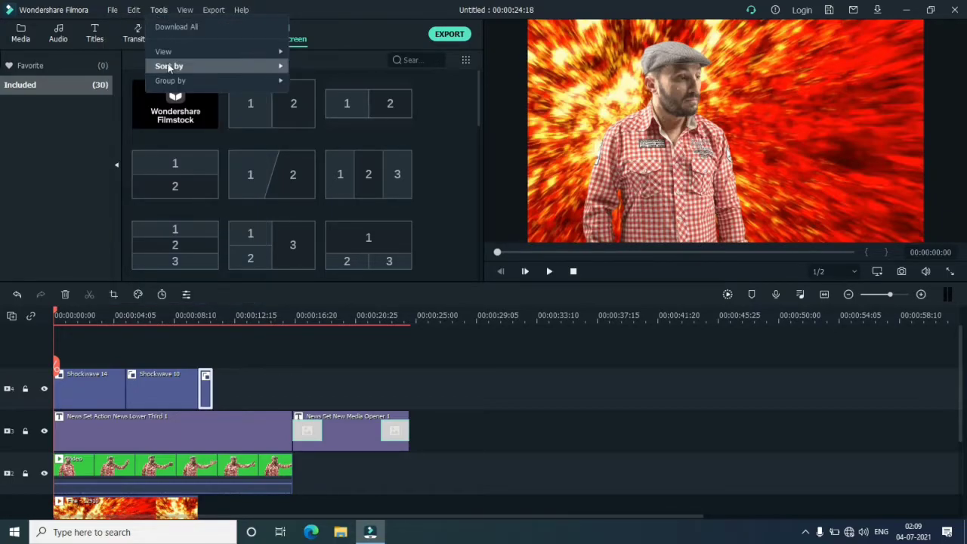
mouse_move(182, 15)
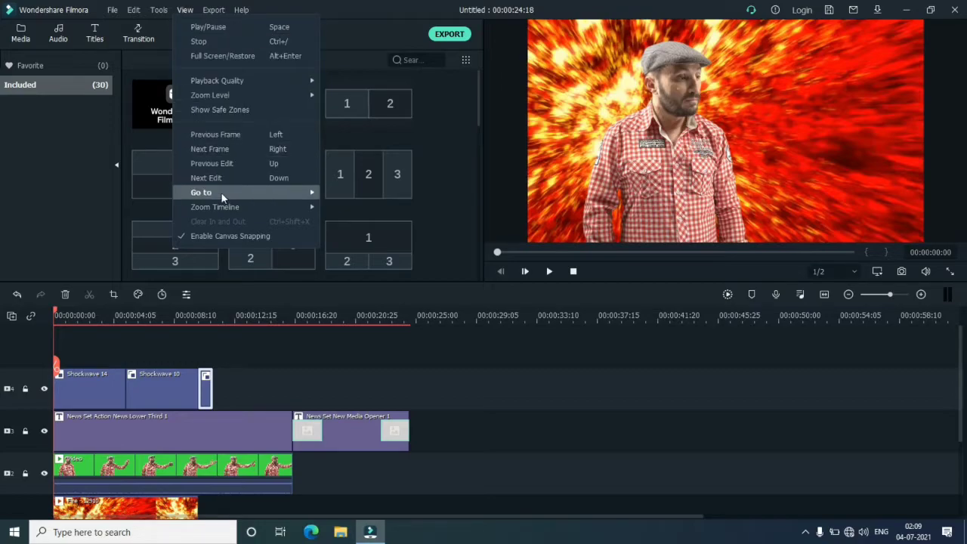
mouse_move(213, 16)
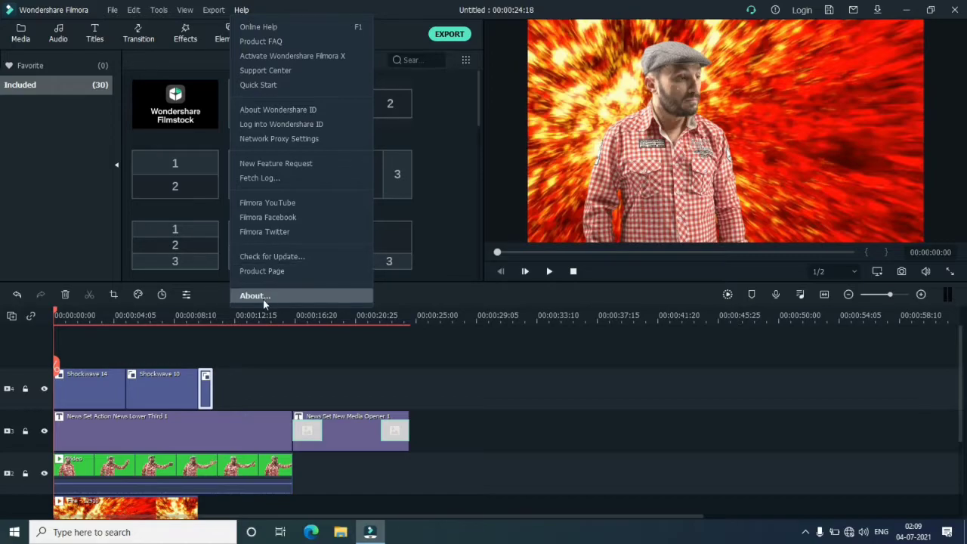
click(262, 297)
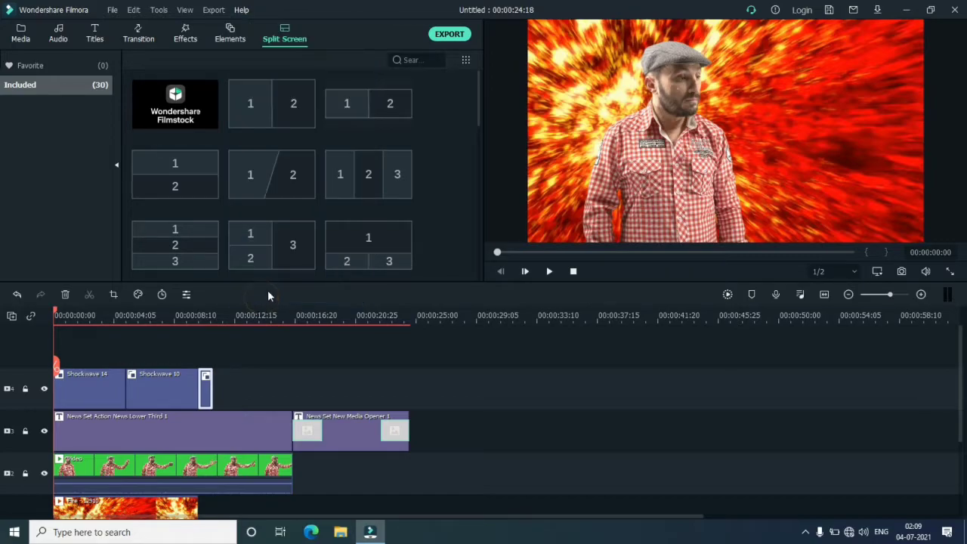